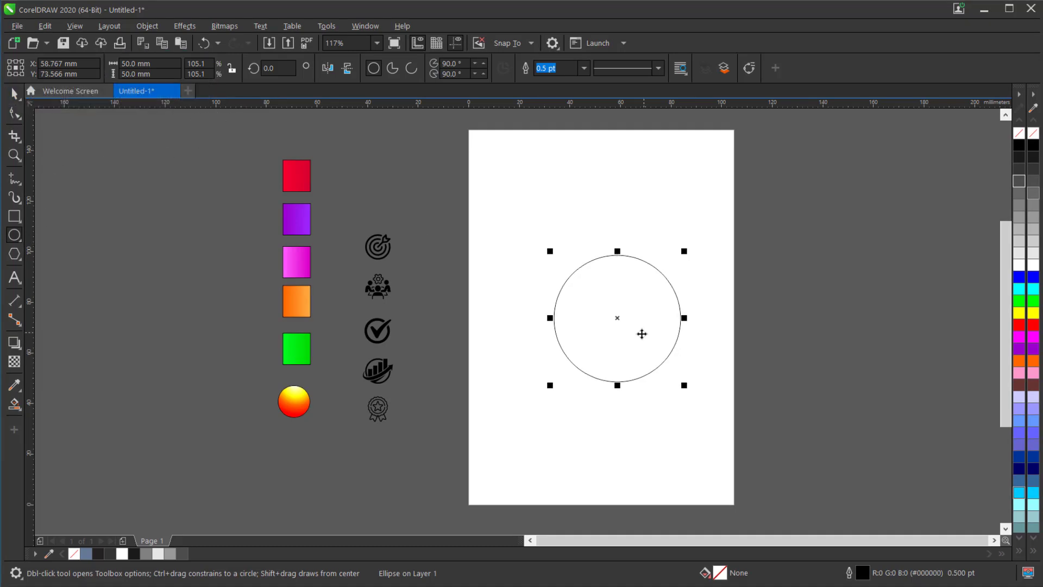
# - Place a copy of the 50 mm circle off the page, to its right
pyautogui.press('space')
pyautogui.moveTo(601, 331); pyautogui.dragTo(794, 287)
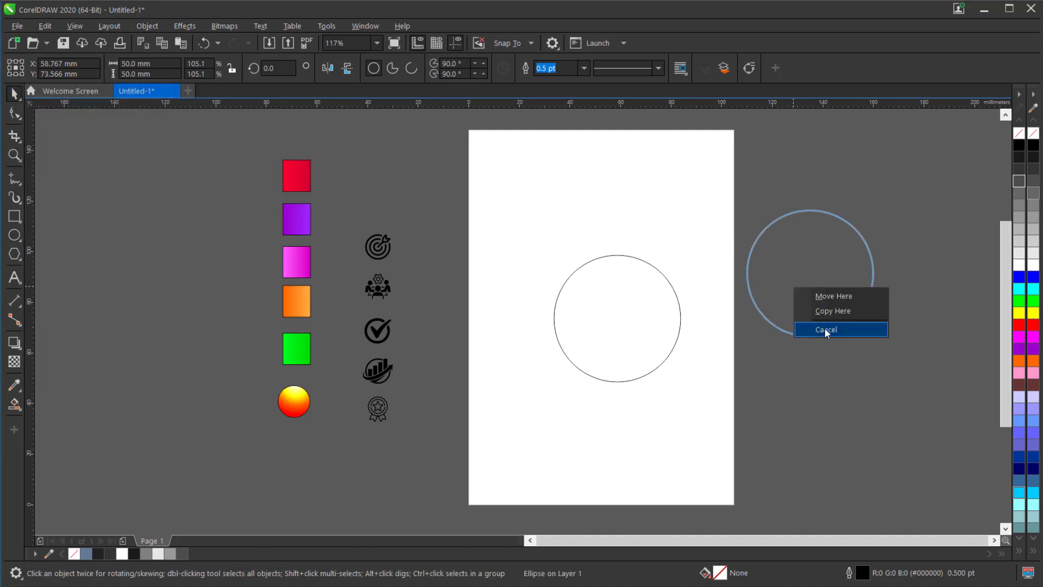
pyautogui.click(840, 312)
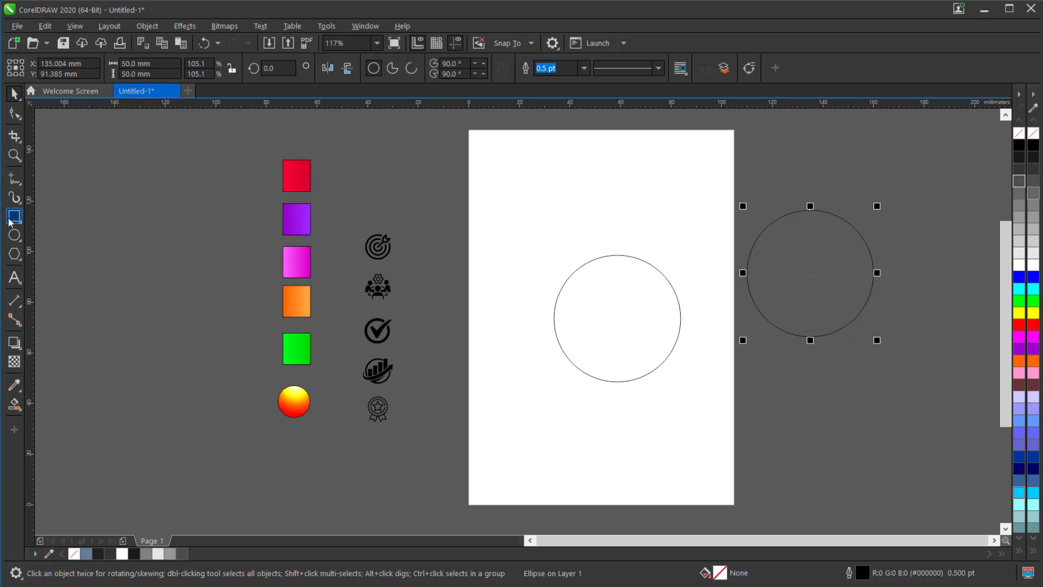
# - Draw a square below the circle on the page and set its size to 25 × 25 mm
pyautogui.moveTo(575, 401); pyautogui.dragTo(626, 453)
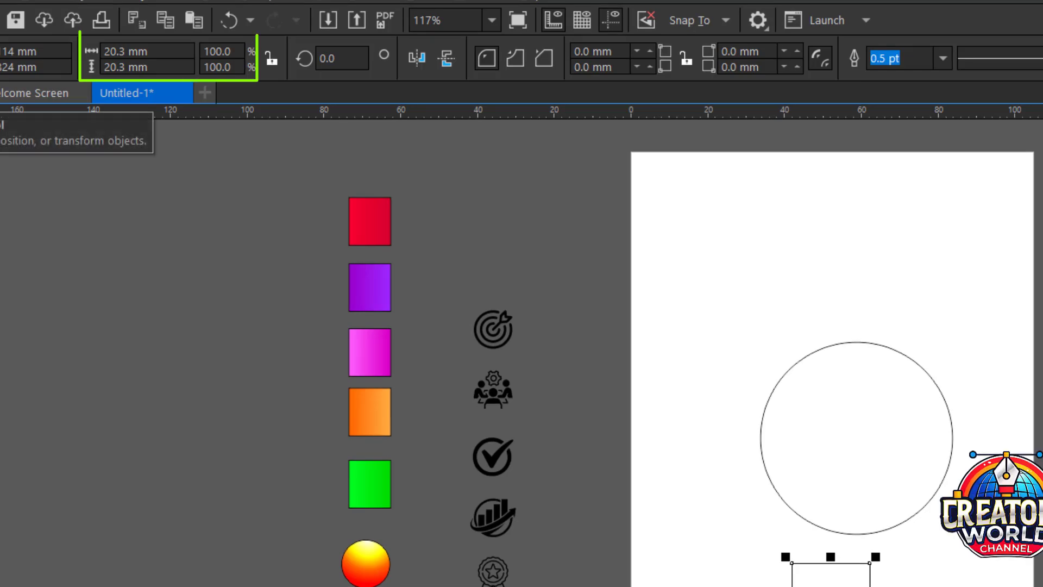
pyautogui.moveTo(169, 52); pyautogui.dragTo(64, 53)
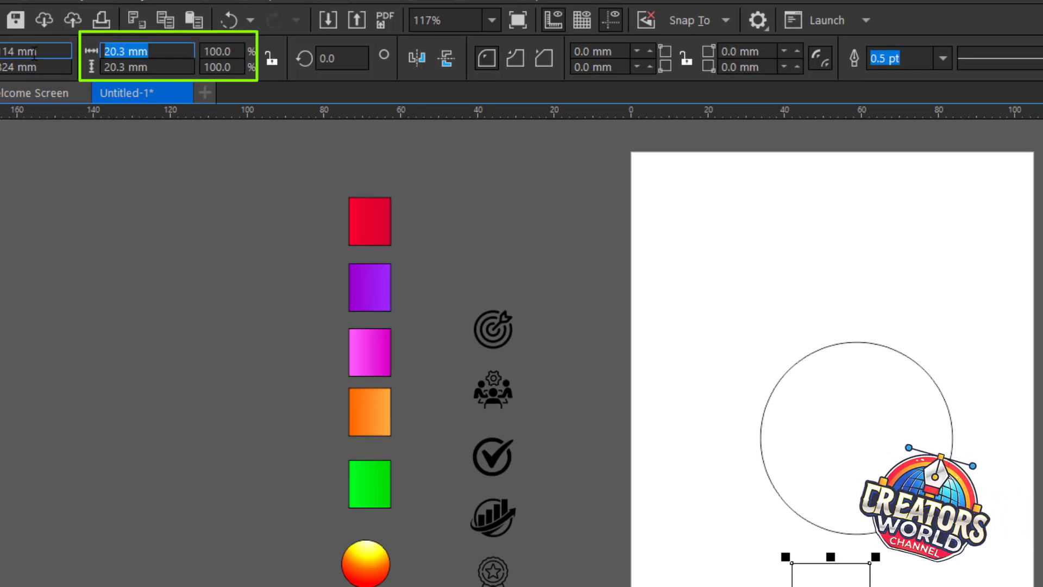
pyautogui.write('25')
pyautogui.press('Tab')
pyautogui.write('25')
pyautogui.press('Return')
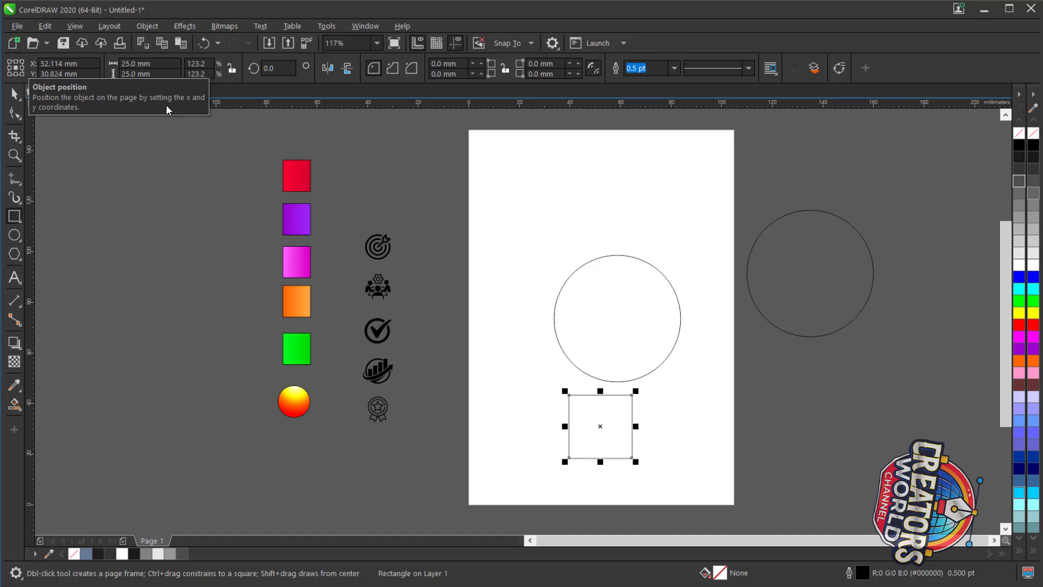
# - Place a copy of the square off the page, below the copied circle
pyautogui.click(16, 94)
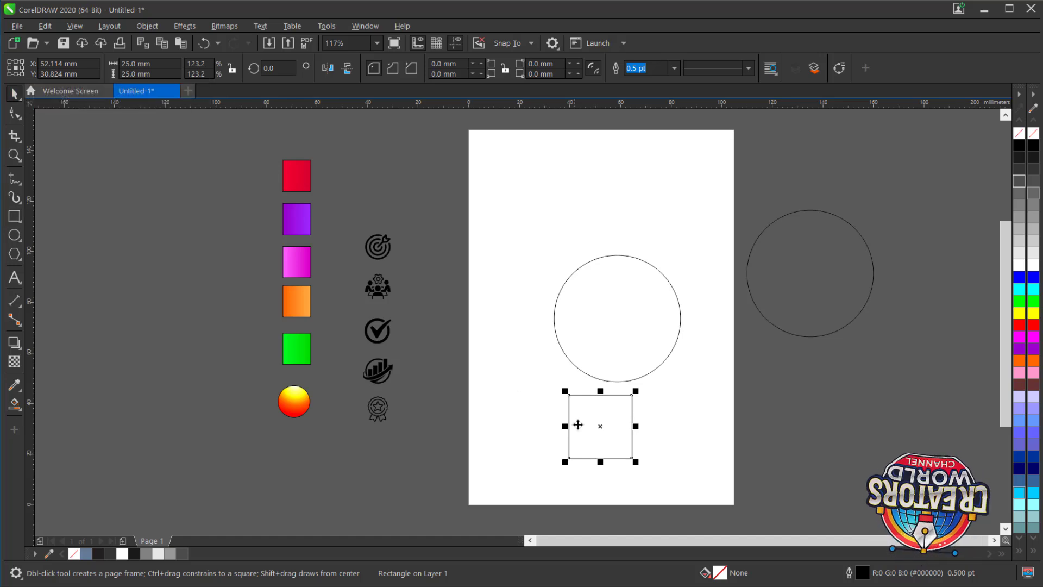
pyautogui.moveTo(600, 426); pyautogui.dragTo(793, 389)
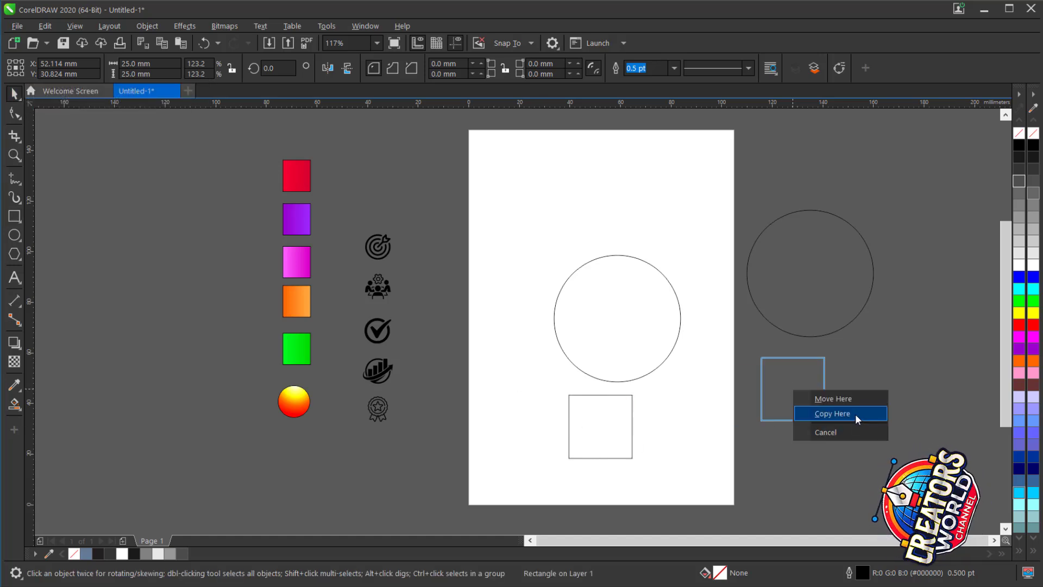
pyautogui.click(855, 415)
# - Align the square on the page with the circle above it along their vertical center line
pyautogui.click(632, 415)
pyautogui.keyDown('shift'); pyautogui.click(597, 324); pyautogui.keyUp('shift')
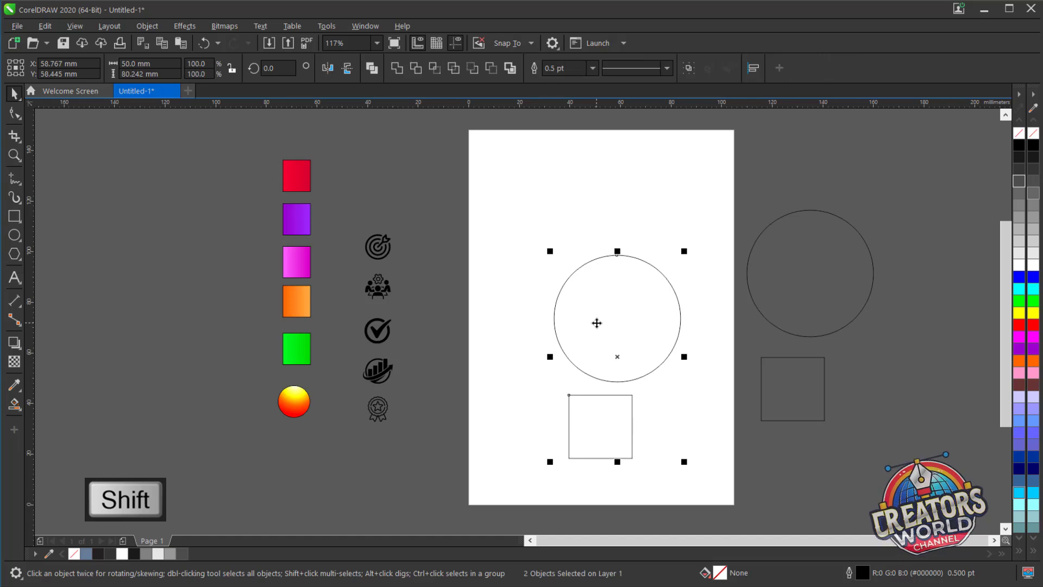
pyautogui.press('c')
# - Move the square straight up to overlap the circle's lower edge and weld both into one bulb outline
pyautogui.scroll(4, 641, 398)
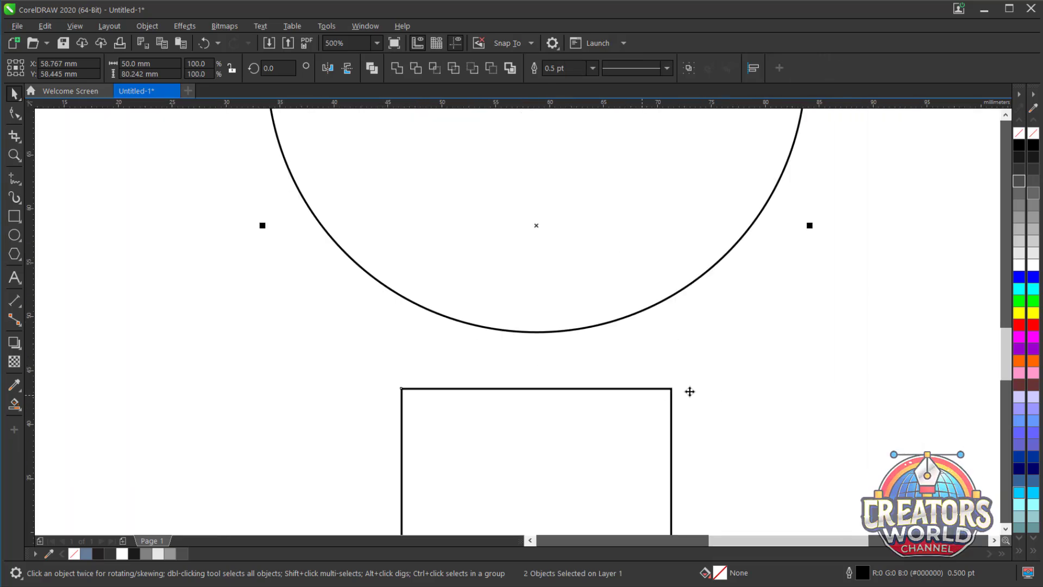
pyautogui.click(552, 390)
pyautogui.moveTo(552, 390); pyautogui.dragTo(554, 246)
pyautogui.scroll(-4, 517, 320)
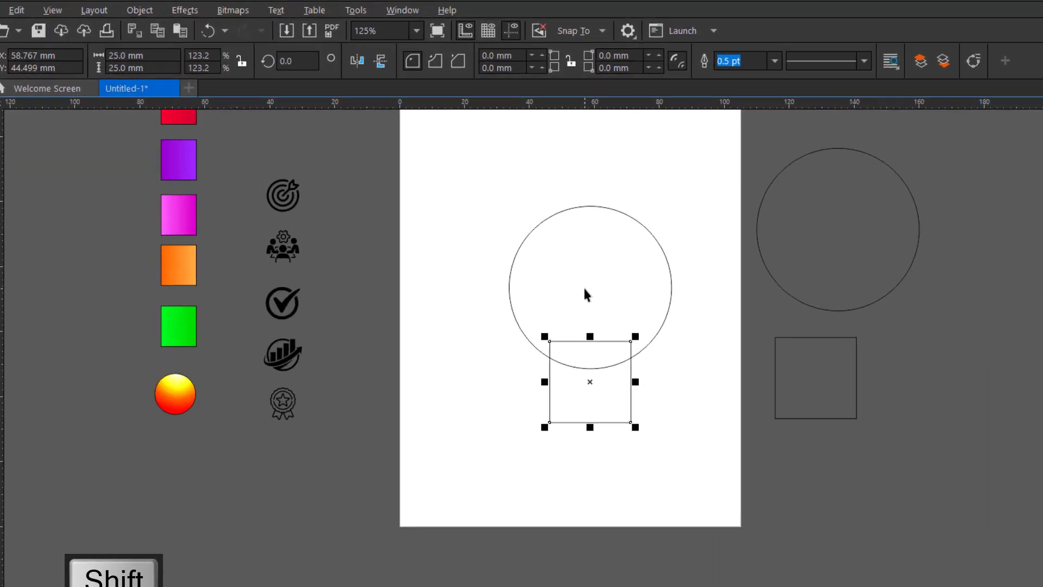
pyautogui.keyDown('shift'); pyautogui.click(584, 288); pyautogui.keyUp('shift')
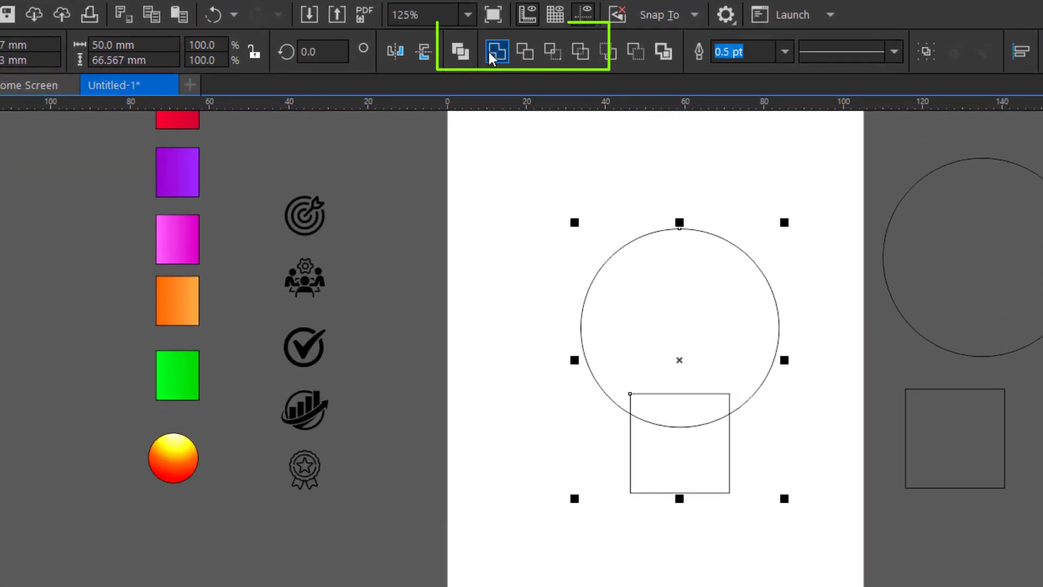
pyautogui.click(495, 53)
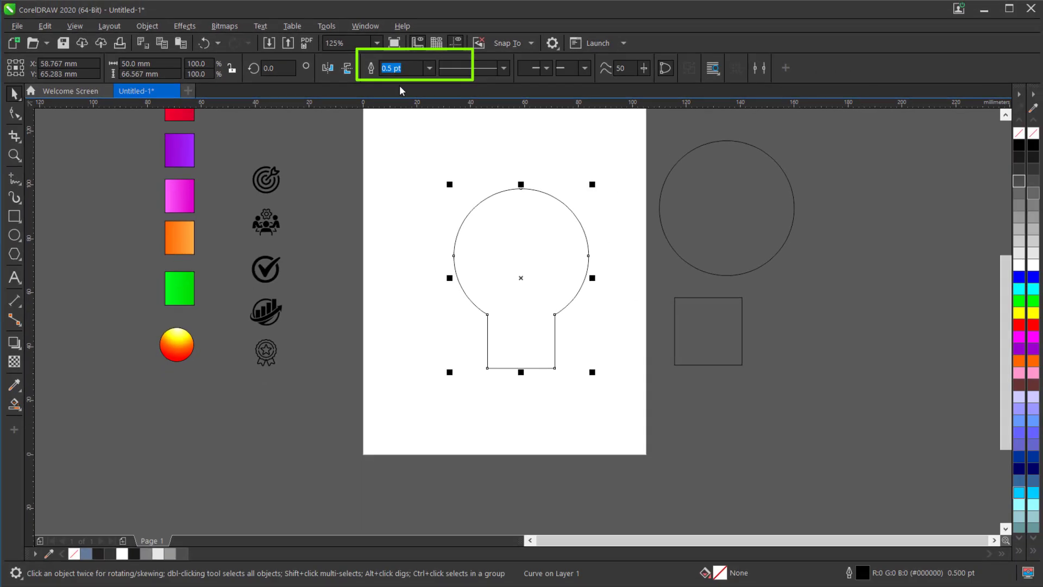
# - Fillet the two bottom corners of the bulb outline's base with a 5 mm radius
pyautogui.click(368, 26)
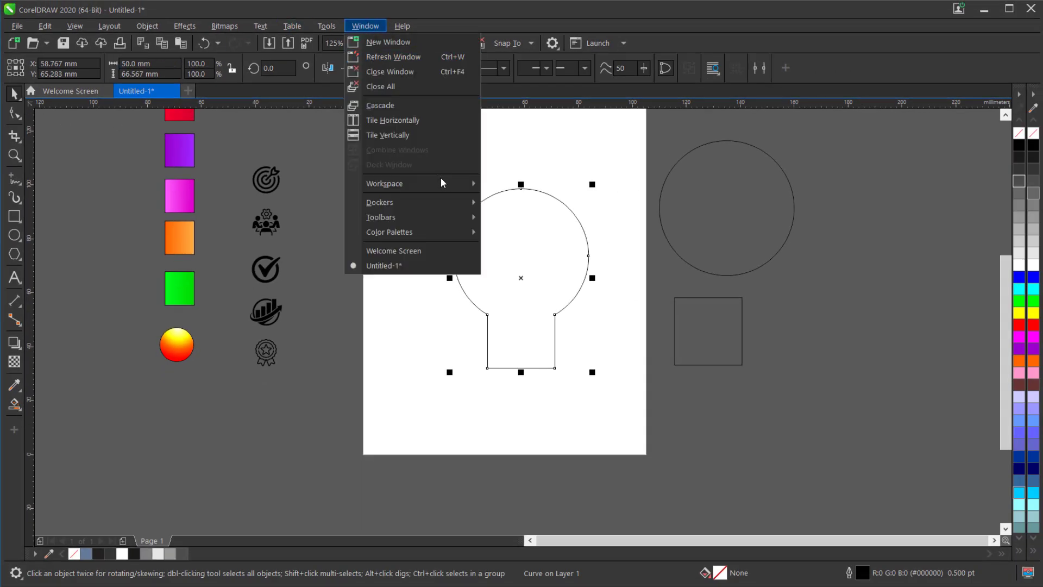
pyautogui.moveTo(454, 203)
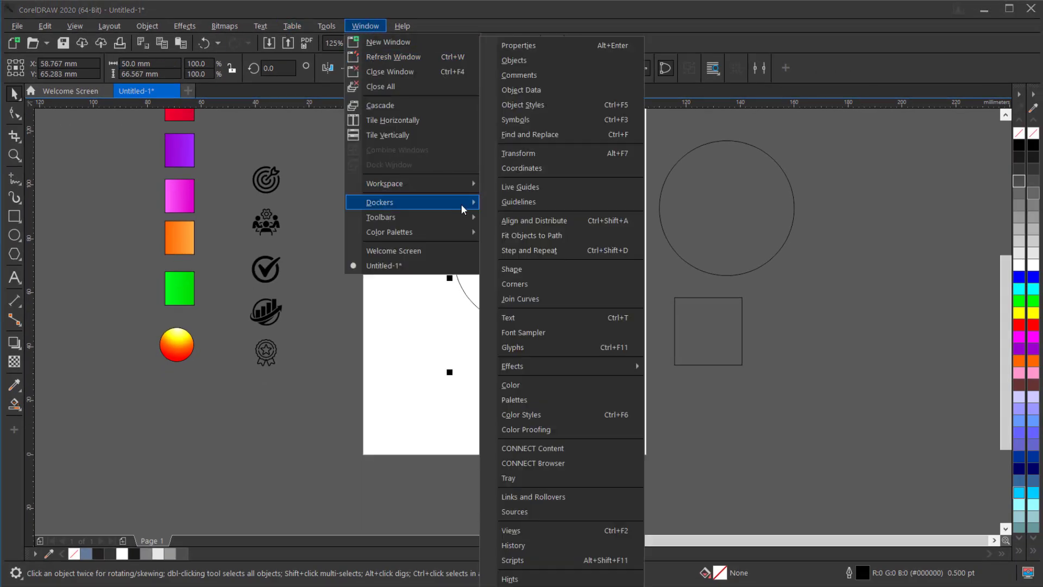
pyautogui.click(541, 288)
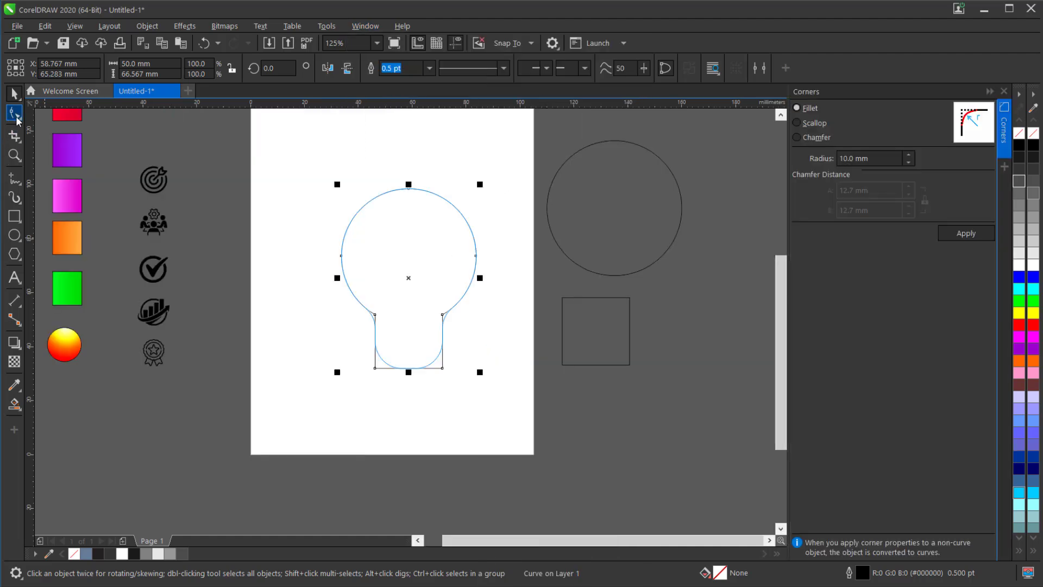
pyautogui.click(18, 118)
pyautogui.click(90, 115)
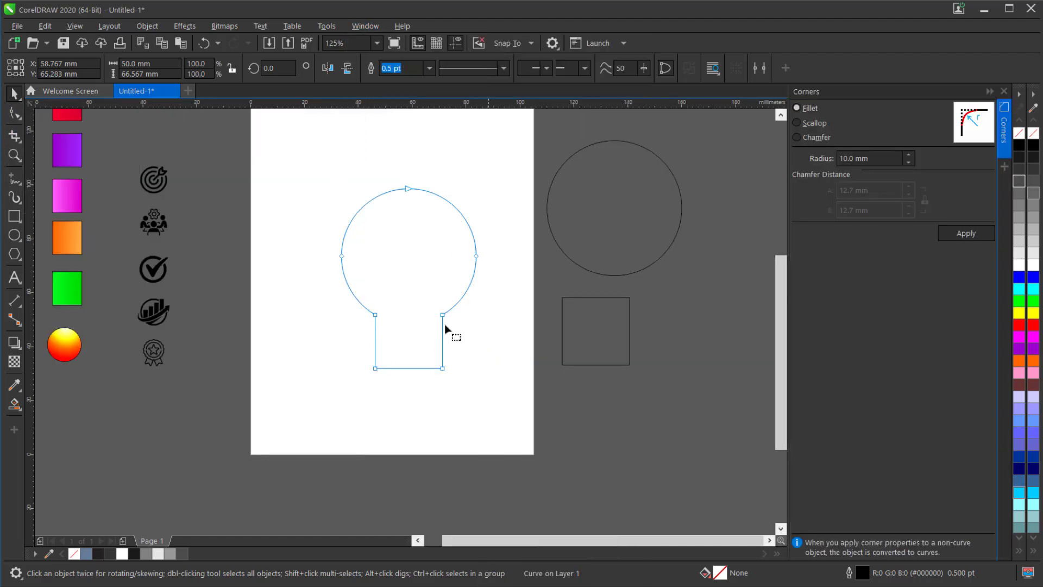
pyautogui.moveTo(337, 345); pyautogui.dragTo(471, 394)
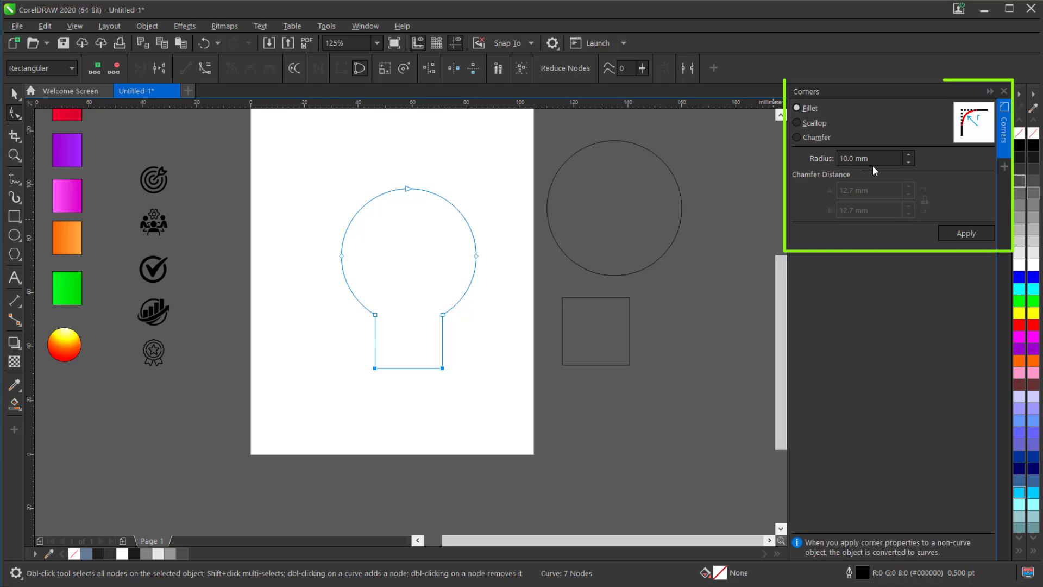
pyautogui.moveTo(876, 162); pyautogui.dragTo(797, 165)
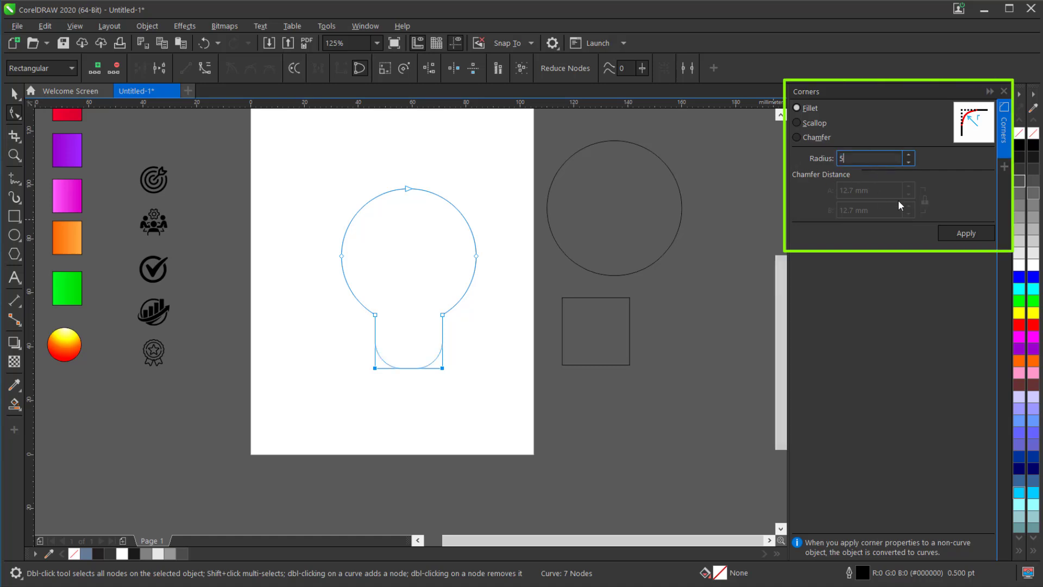
pyautogui.write('5')
pyautogui.click(946, 232)
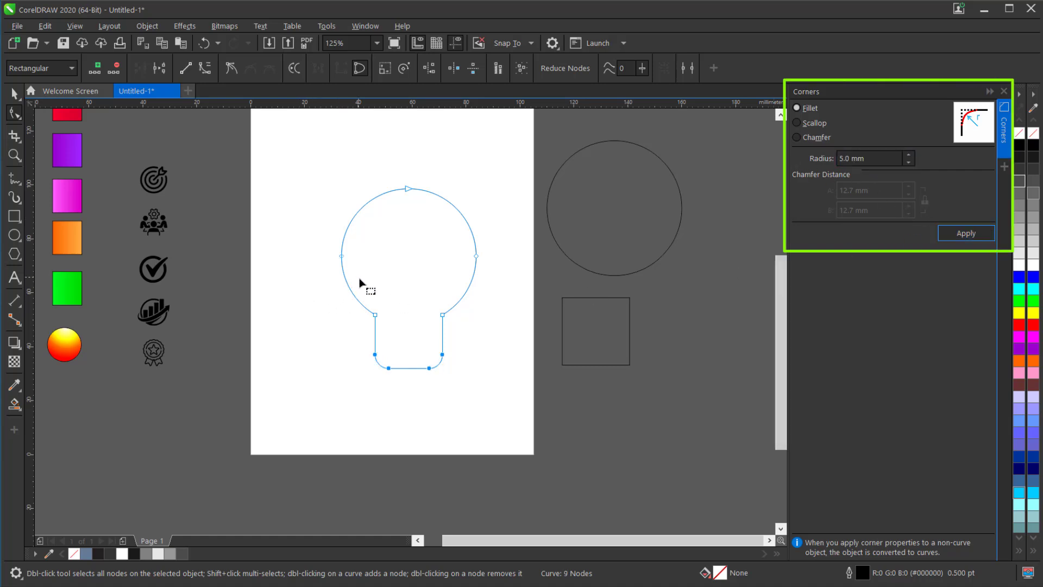
# - Fillet the two neck corners where the bulb's round part meets its base with a 10 mm radius
pyautogui.moveTo(360, 280); pyautogui.dragTo(465, 331)
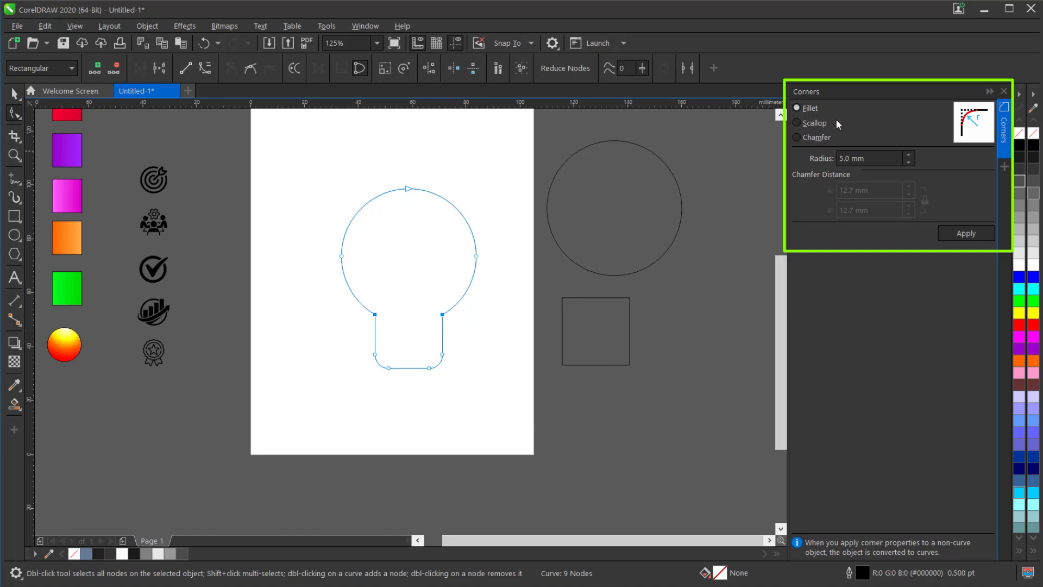
pyautogui.moveTo(884, 162); pyautogui.dragTo(807, 158)
pyautogui.write('1')
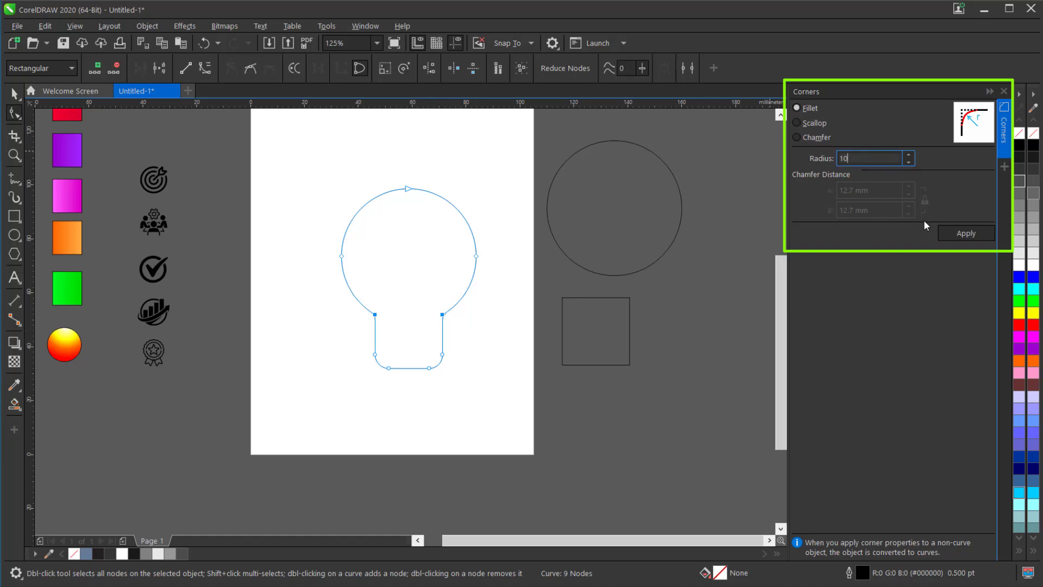
pyautogui.write('0')
pyautogui.click(951, 234)
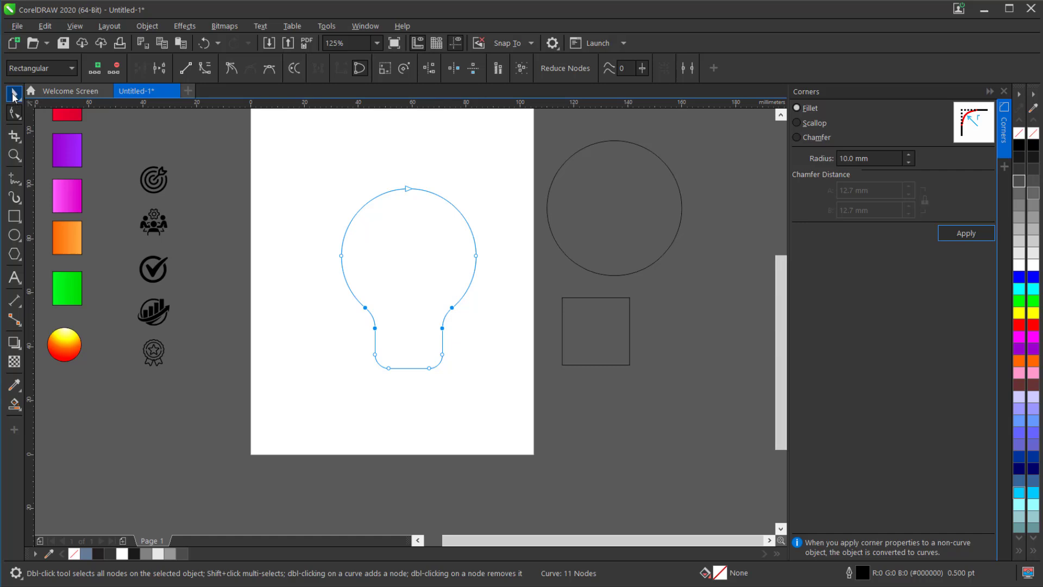
# - Draw a wide, flat rectangle about 76 × 9 mm just above the bulb outline
pyautogui.click(14, 96)
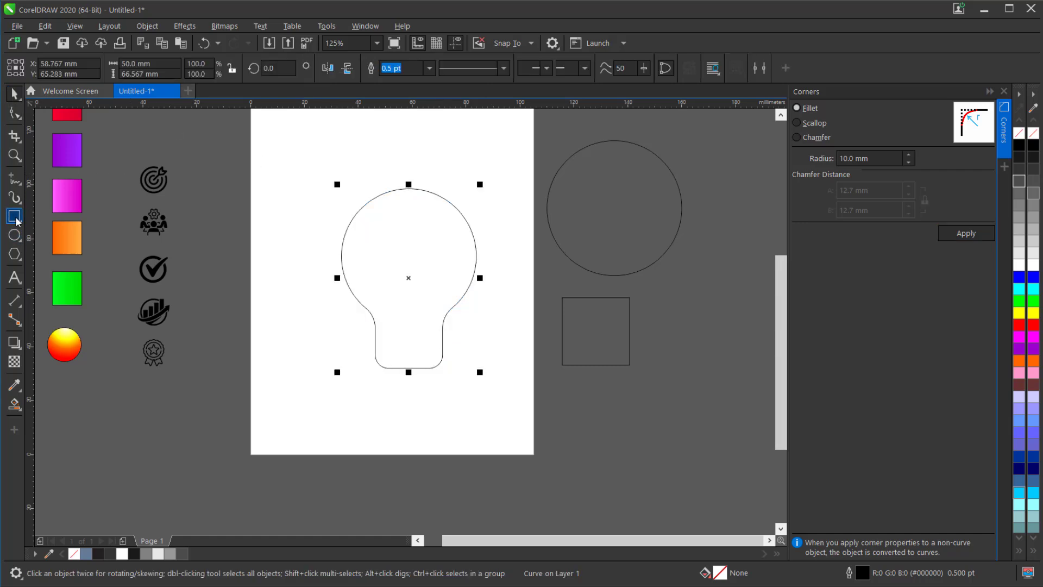
pyautogui.moveTo(303, 150); pyautogui.dragTo(511, 175)
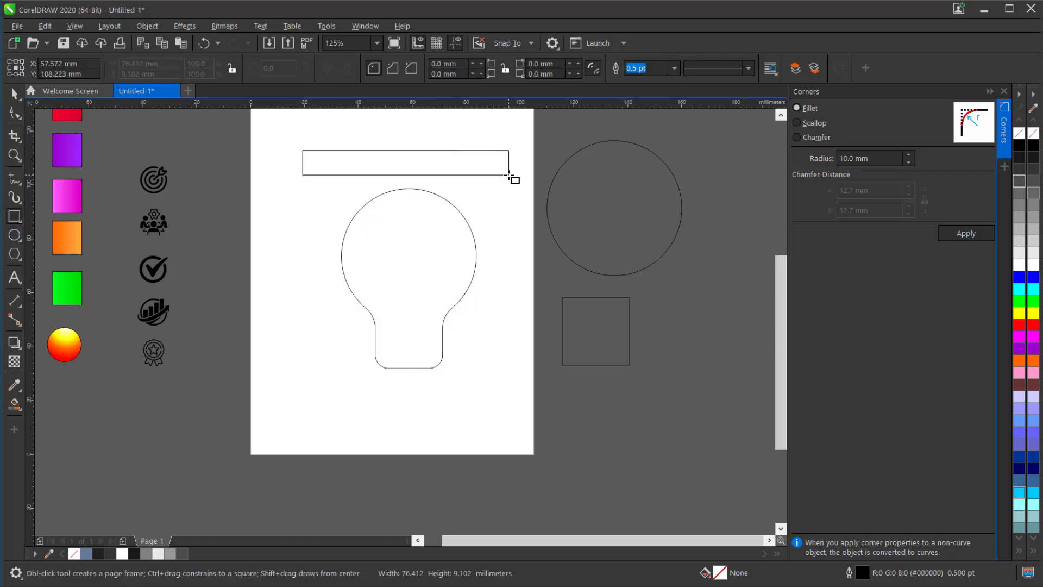
pyautogui.click(14, 96)
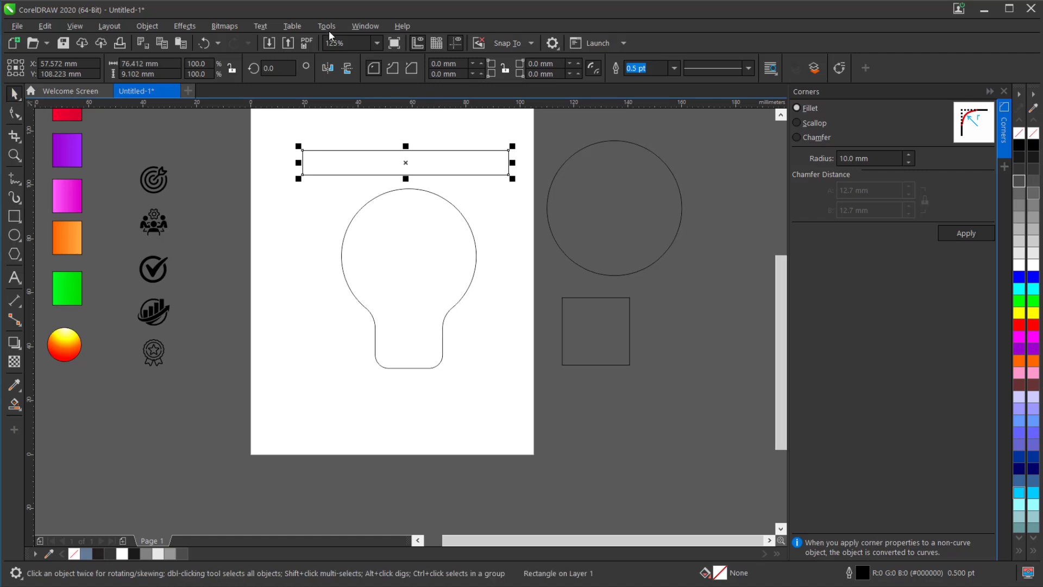
# - Stack four copies of the rectangle directly below it with Transform, using a relative vertical offset of -9.102 mm
pyautogui.click(361, 27)
pyautogui.moveTo(457, 200)
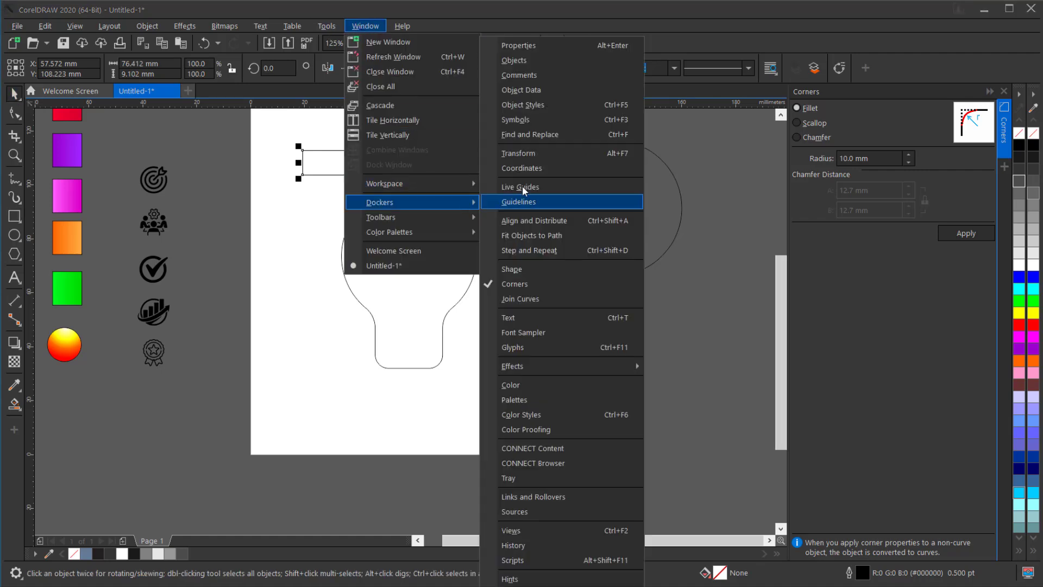
pyautogui.click(519, 153)
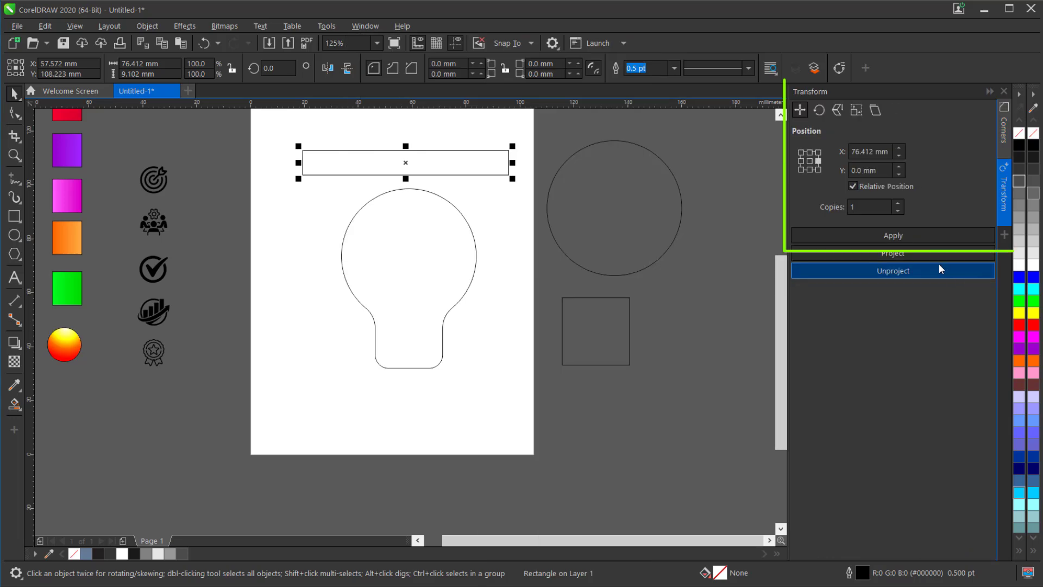
pyautogui.click(809, 170)
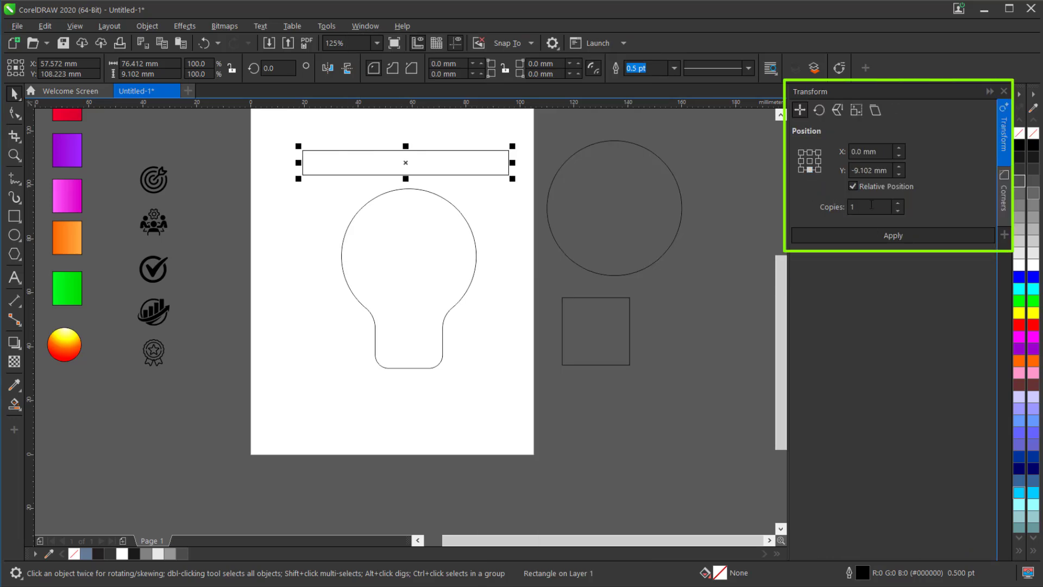
pyautogui.click(868, 207)
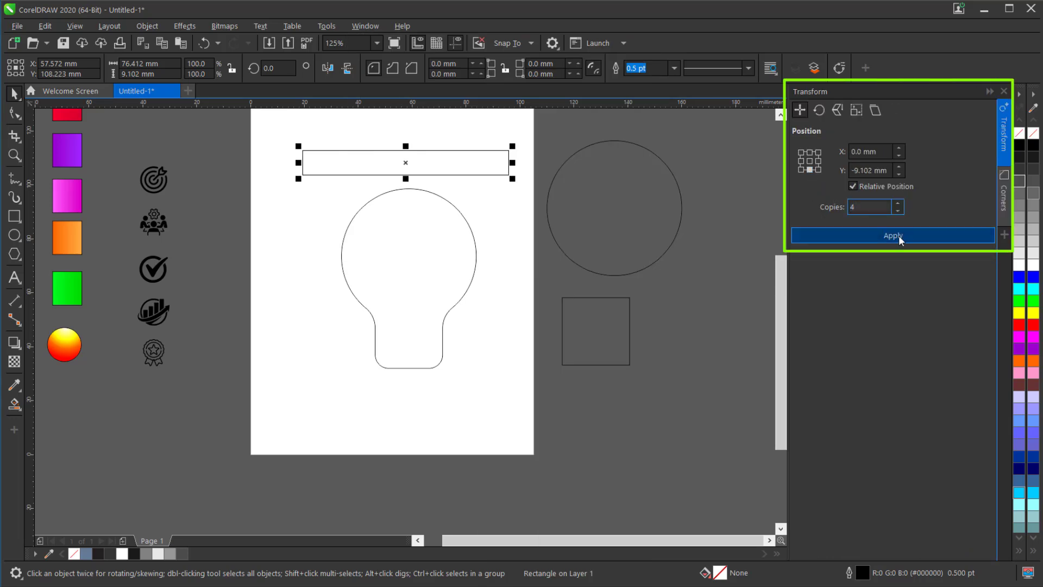
pyautogui.click(898, 238)
# - Group the five stacked rectangles and align the group's top edge with the top of the bulb outline
pyautogui.moveTo(278, 133); pyautogui.dragTo(532, 297)
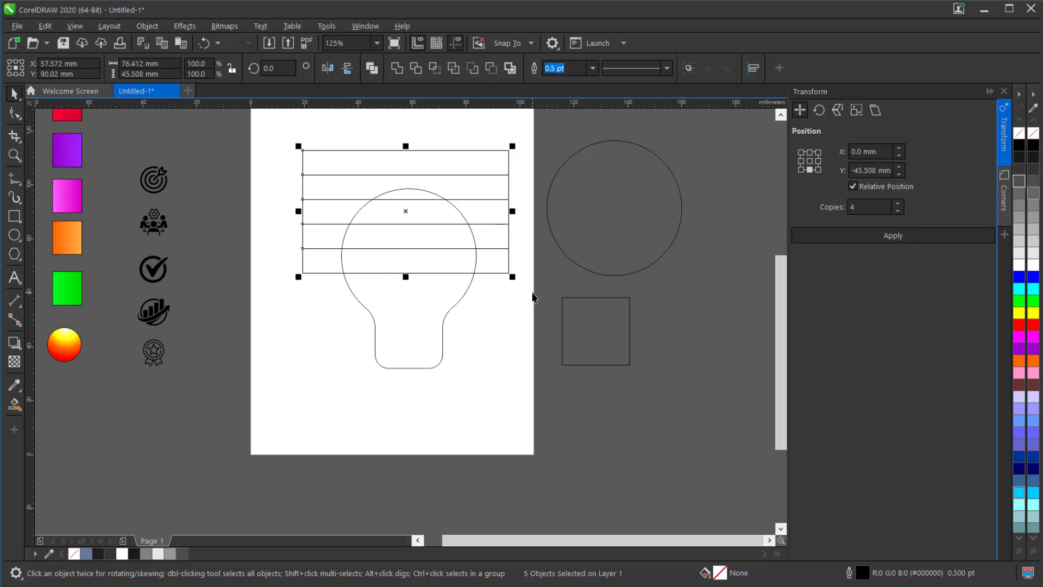
pyautogui.rightClick(493, 231)
pyautogui.click(544, 274)
pyautogui.keyDown('shift'); pyautogui.click(425, 334); pyautogui.keyUp('shift')
pyautogui.press('t')
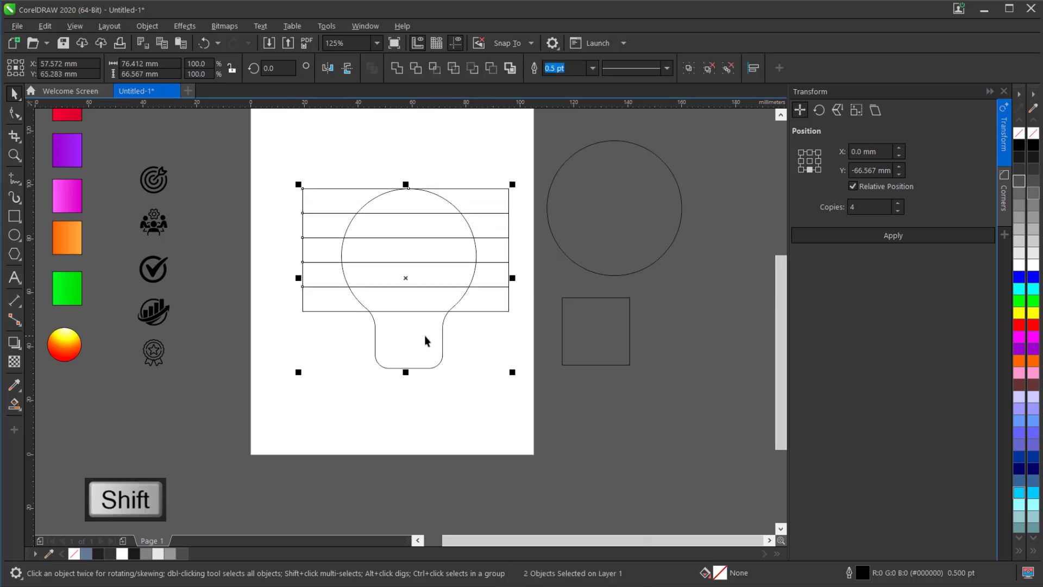
pyautogui.click(477, 327)
# - Stretch the rectangle group downward until its bottom edge meets the bottom of the bulb outline
pyautogui.scroll(2, 419, 343)
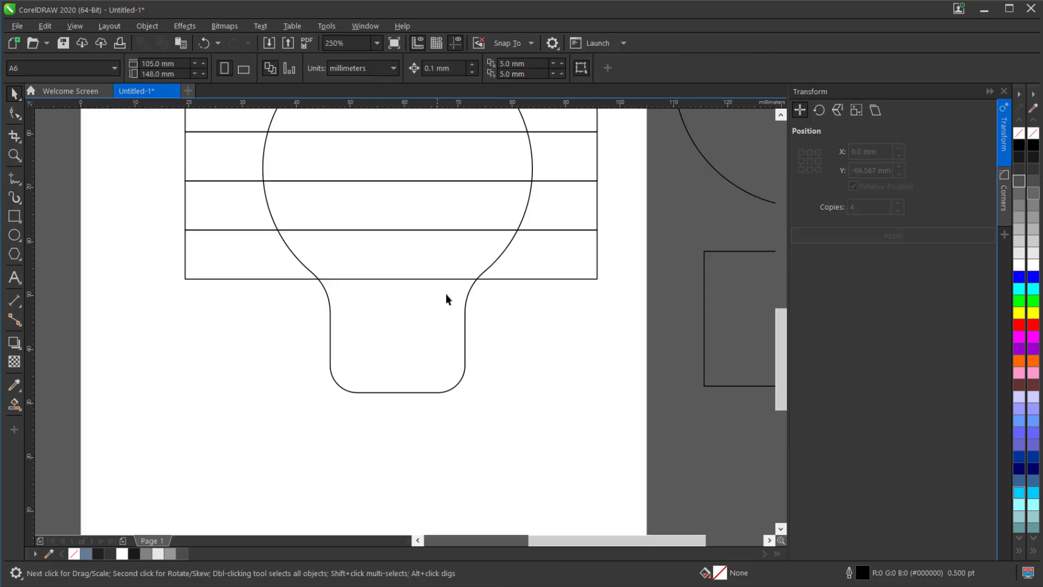
pyautogui.click(425, 278)
pyautogui.moveTo(392, 297); pyautogui.dragTo(391, 398)
pyautogui.scroll(-2, 390, 398)
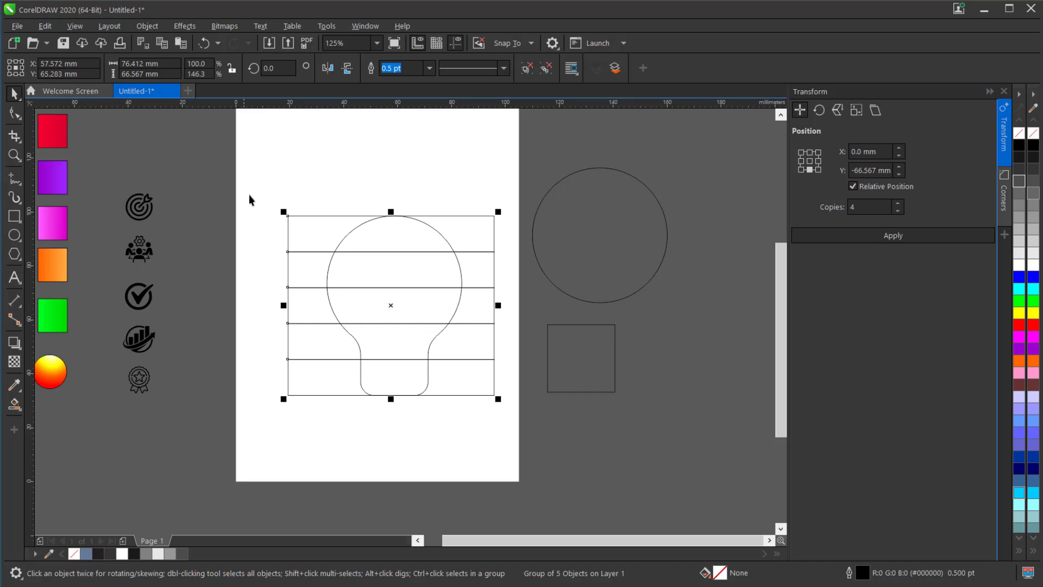
# - Group the bulb outline together with the rectangle strips
pyautogui.moveTo(511, 427); pyautogui.dragTo(512, 428)
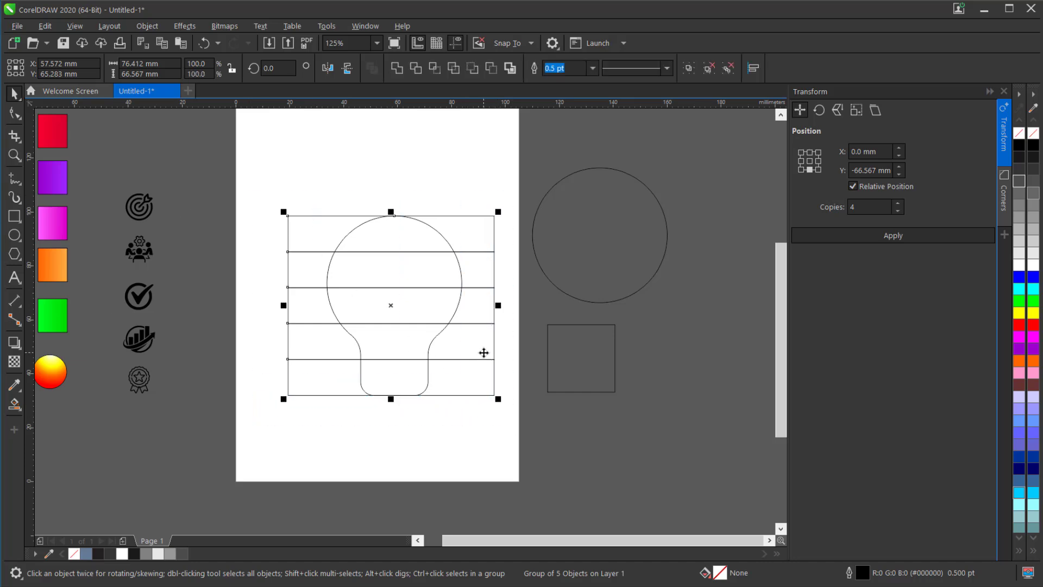
pyautogui.rightClick(483, 325)
pyautogui.click(524, 273)
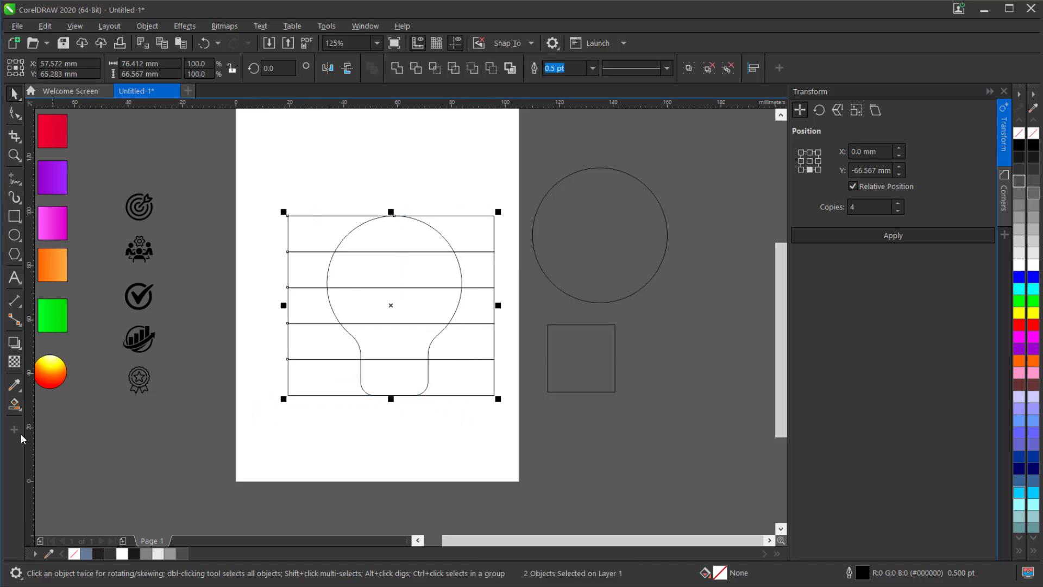
# - Fill the five sections of the bulb with Desert Blue using Smart Fill, creating a separate shape for each section
pyautogui.click(22, 408)
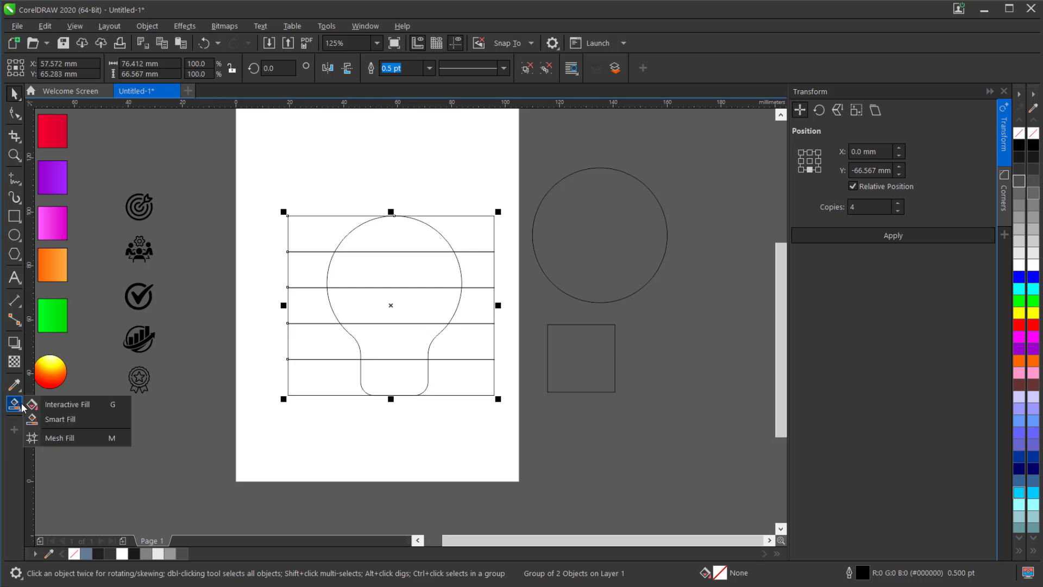
pyautogui.click(95, 420)
pyautogui.click(394, 378)
pyautogui.click(390, 331)
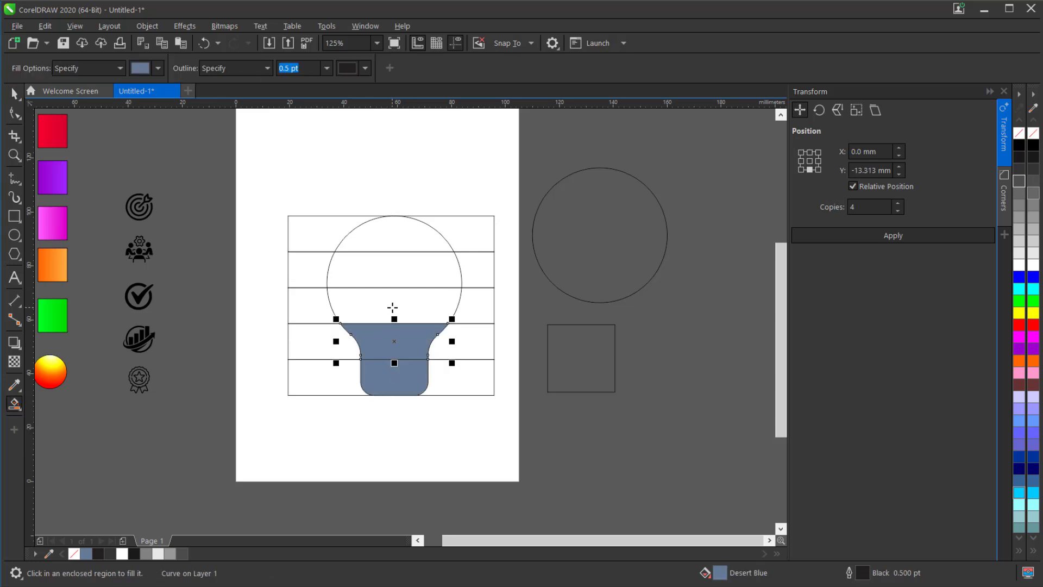
pyautogui.click(392, 307)
pyautogui.click(400, 255)
pyautogui.click(401, 235)
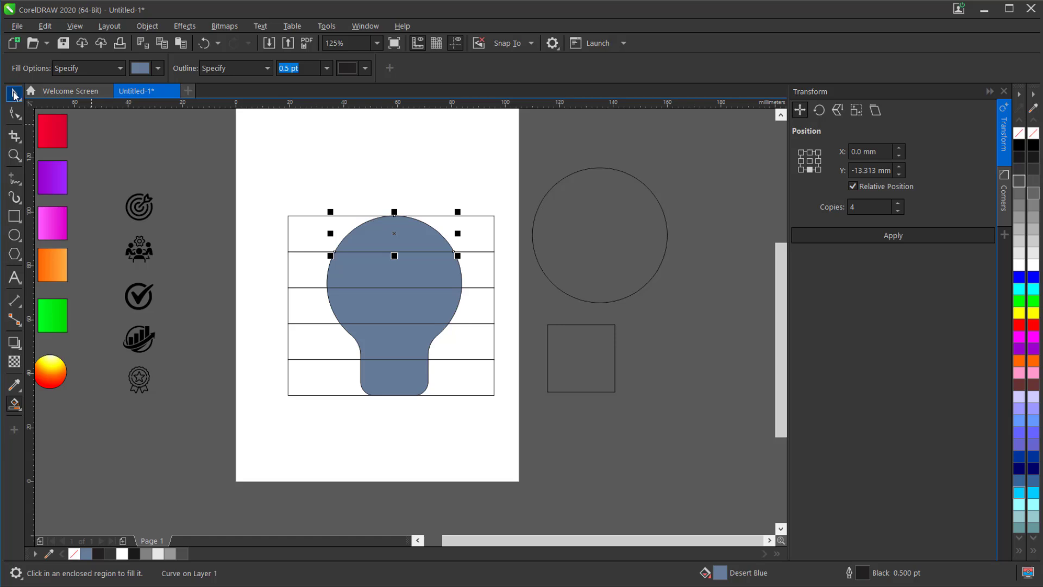
# - Delete the original group of bulb outline and rectangle strips, keeping only the filled bulb sections
pyautogui.press('space')
pyautogui.click(481, 251)
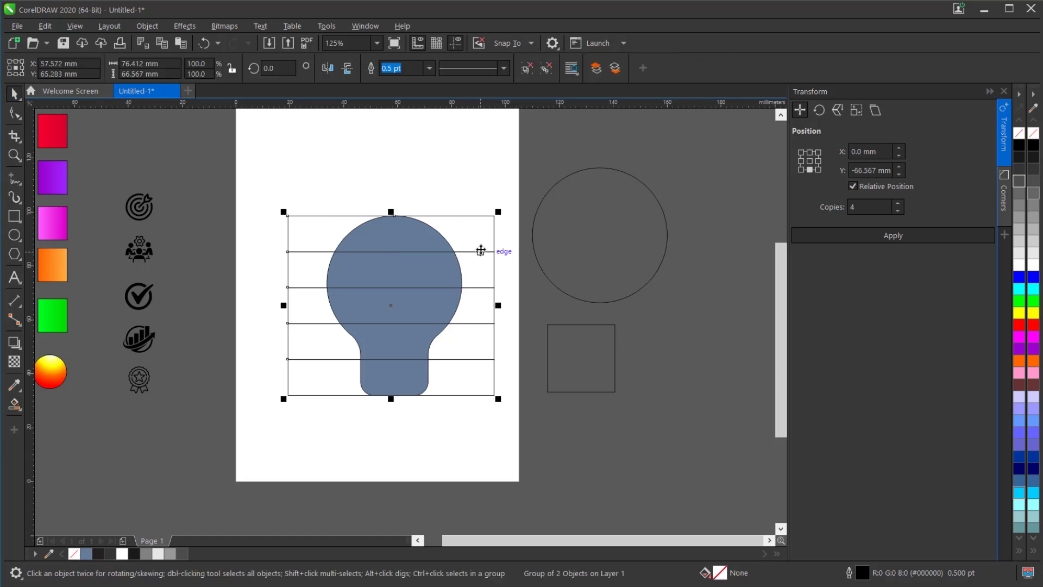
pyautogui.press('Escape')
# - Add a perspective drop shadow to the top bulb section, cast from its right side to its left at about 184 degrees
pyautogui.scroll(1, 396, 321)
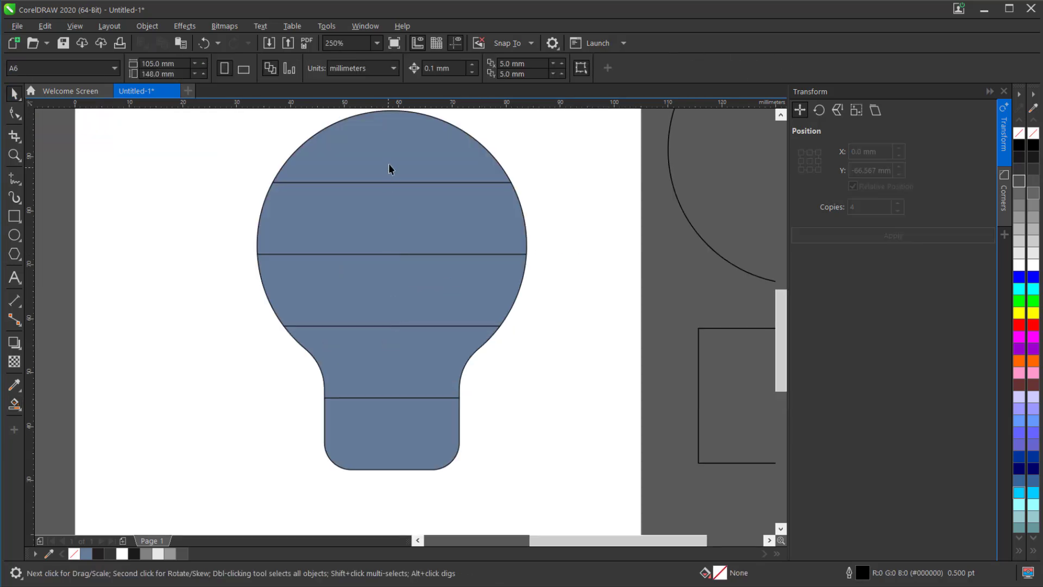
pyautogui.click(396, 180)
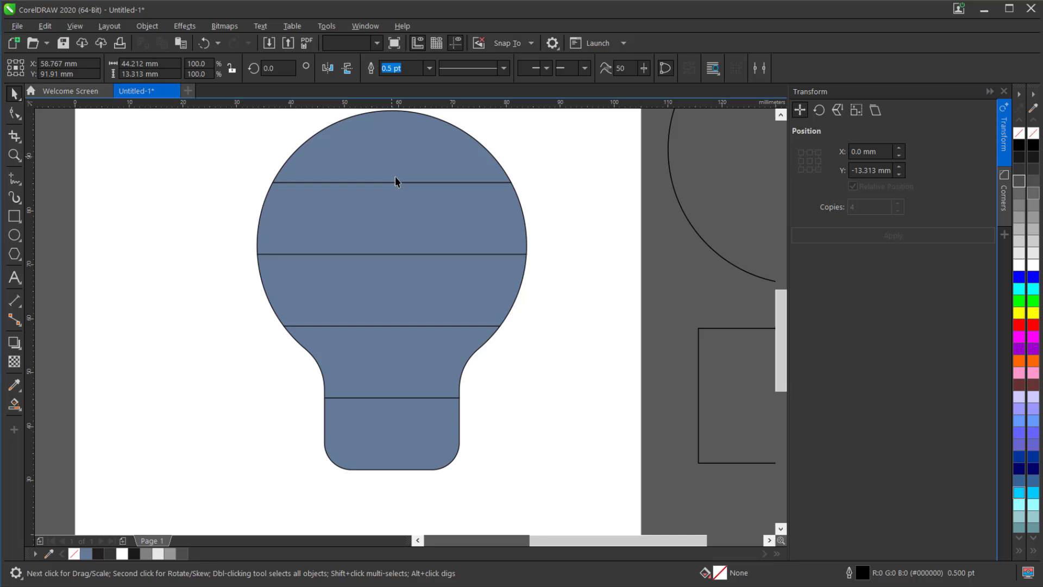
pyautogui.click(17, 348)
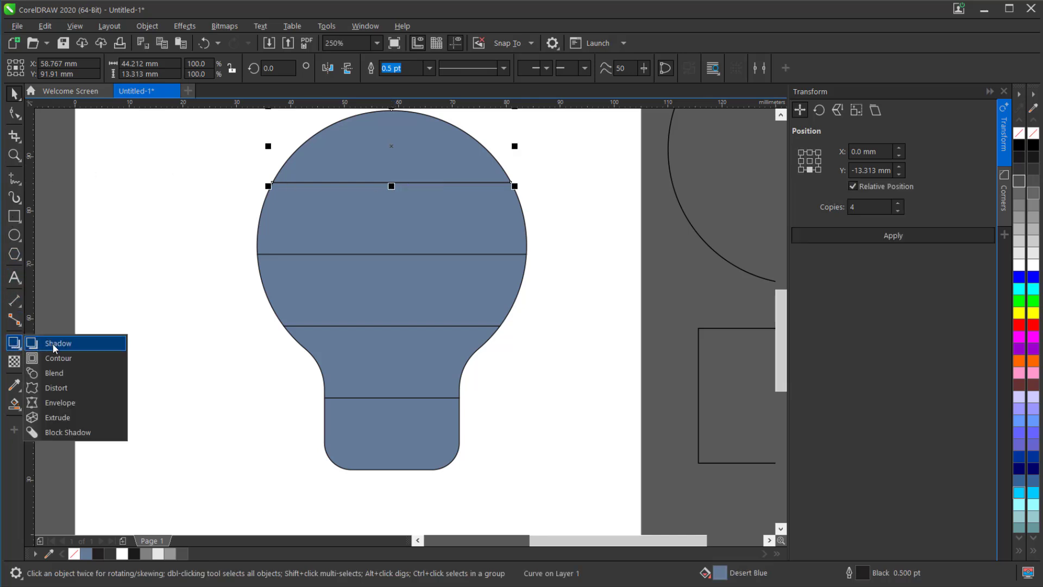
pyautogui.click(32, 345)
pyautogui.moveTo(505, 187); pyautogui.dragTo(262, 164)
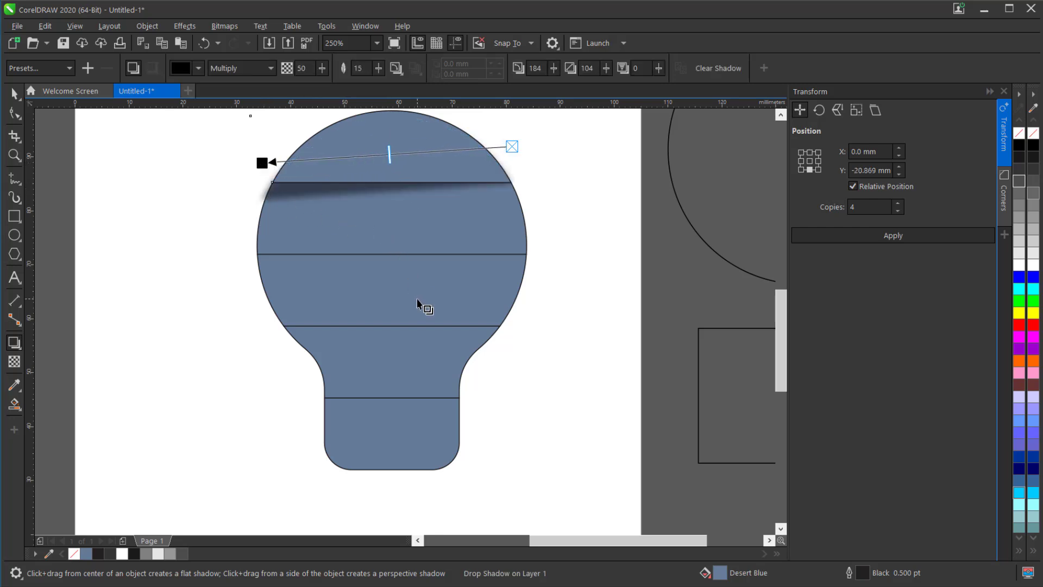
# - Add a perspective drop shadow to the second bulb section, cast from its left side to its right at about 357 degrees
pyautogui.click(426, 238)
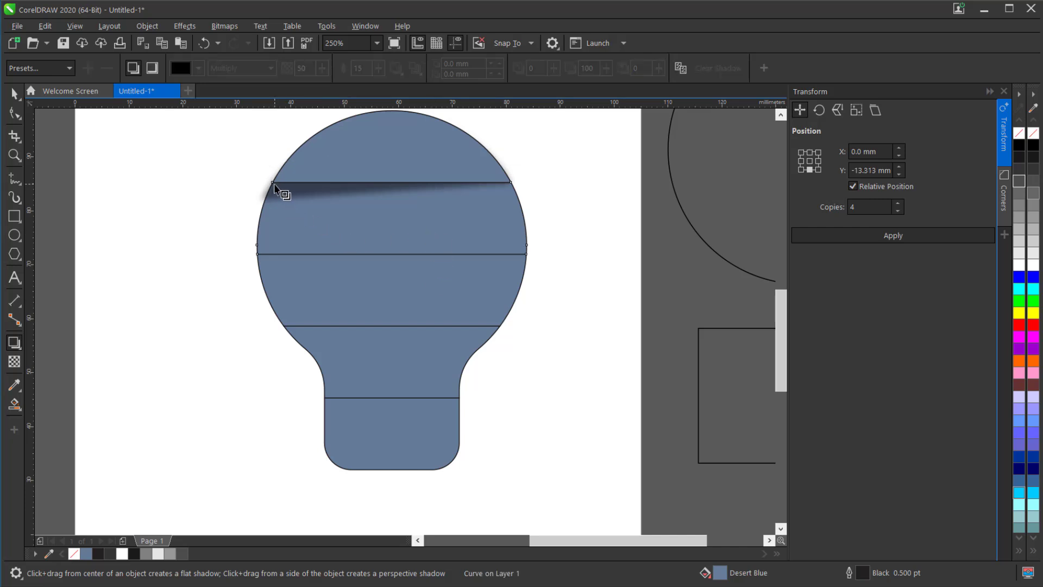
pyautogui.moveTo(256, 218); pyautogui.dragTo(531, 234)
pyautogui.click(13, 95)
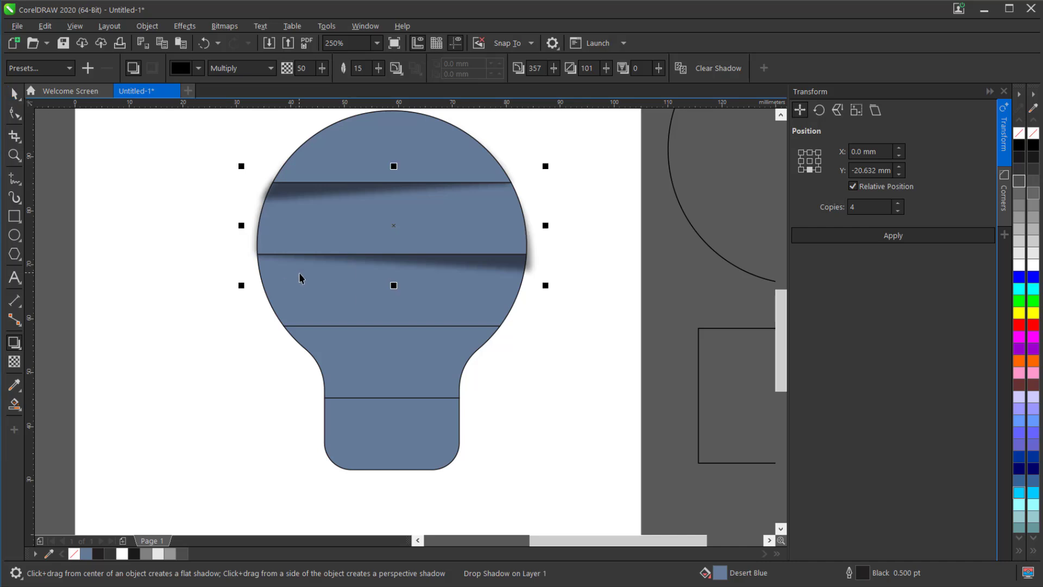
# - Copy the top section's shadow effect onto the third bulb section
pyautogui.click(302, 295)
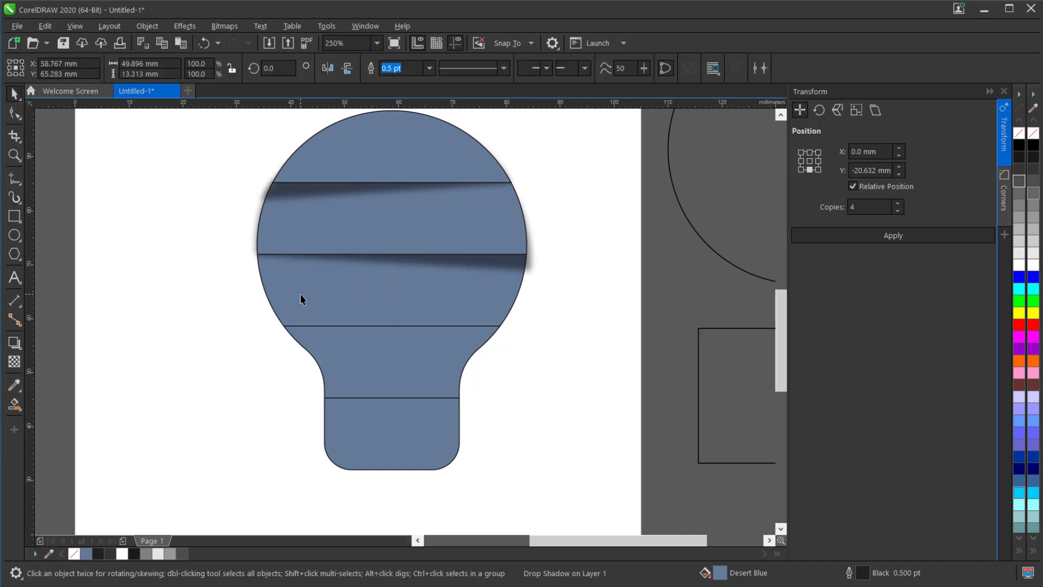
pyautogui.click(148, 25)
pyautogui.moveTo(225, 158)
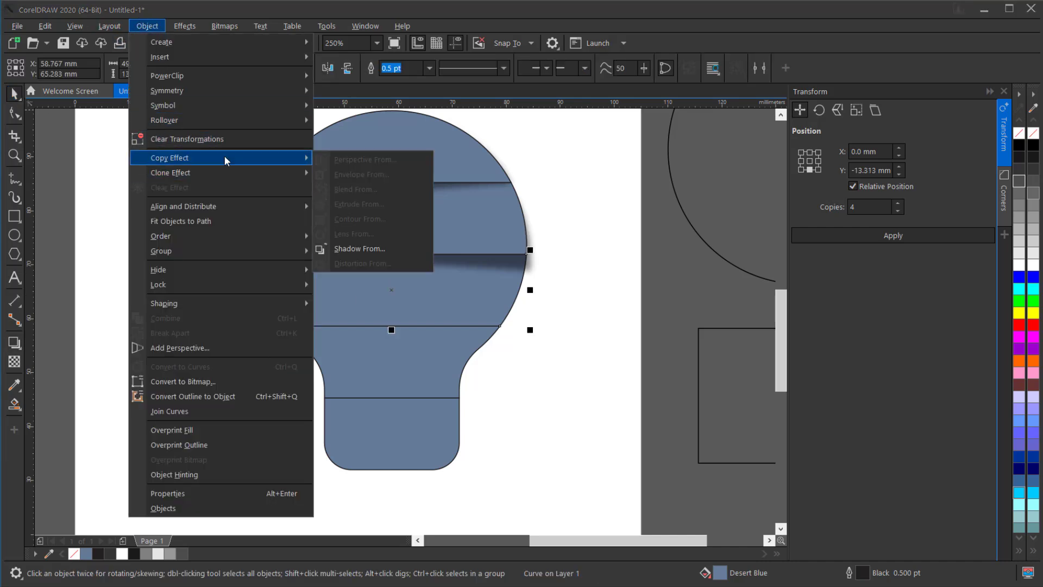
pyautogui.click(399, 250)
pyautogui.click(276, 189)
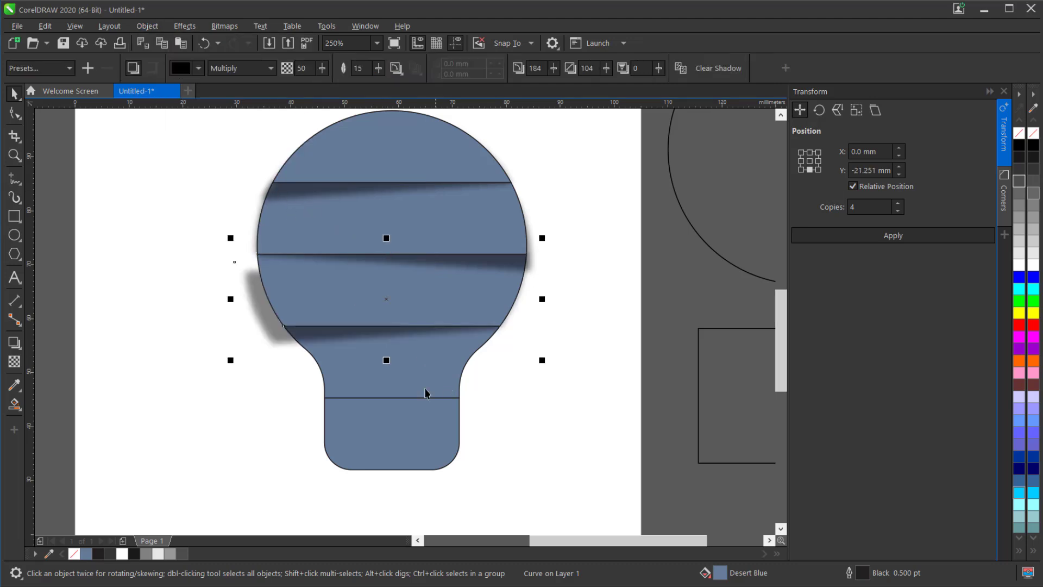
# - Copy the second section's shadow effect onto the fourth bulb section
pyautogui.click(424, 387)
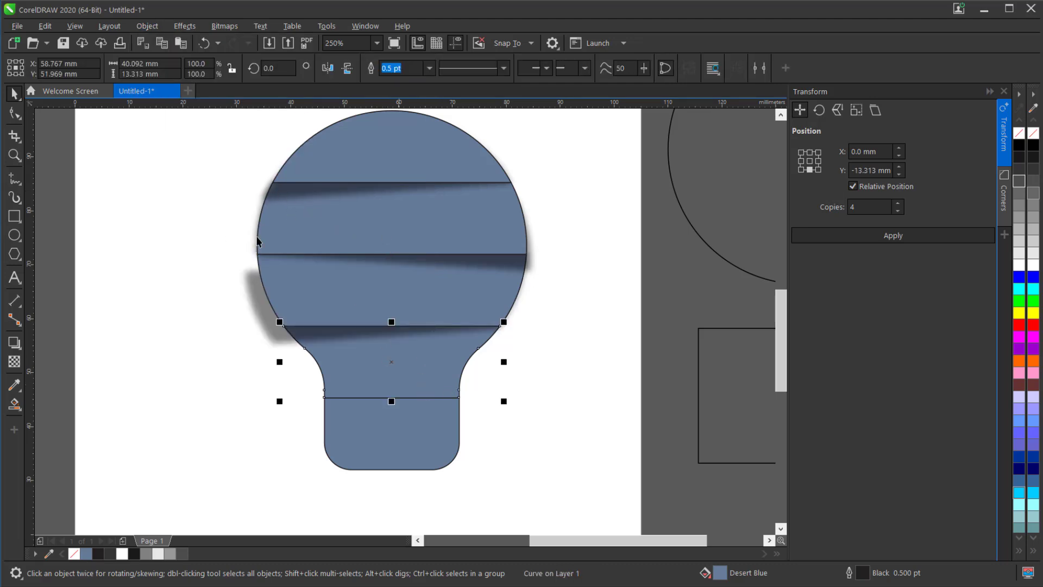
pyautogui.click(148, 25)
pyautogui.moveTo(204, 159)
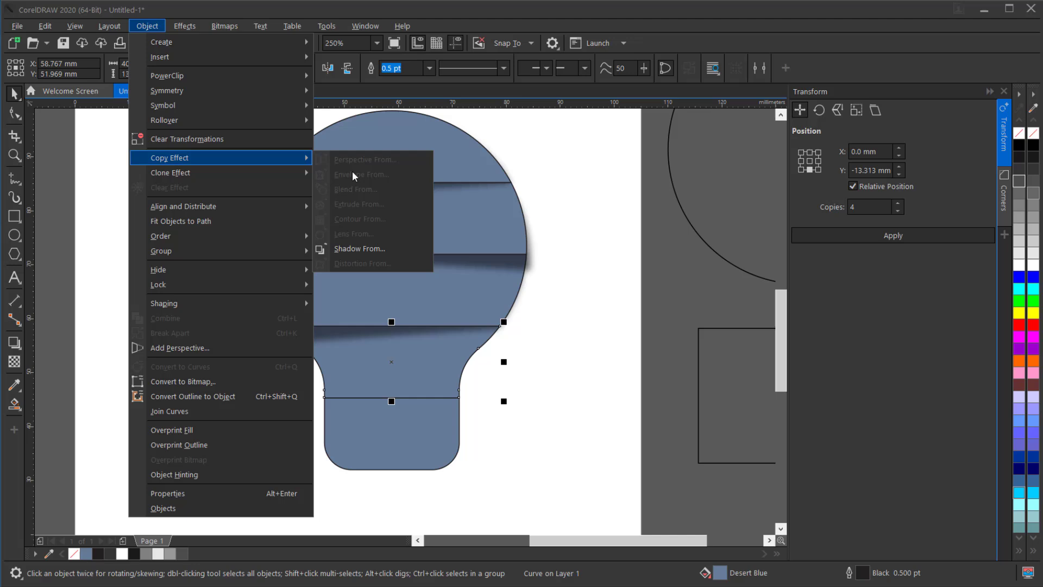
pyautogui.click(363, 248)
pyautogui.click(498, 264)
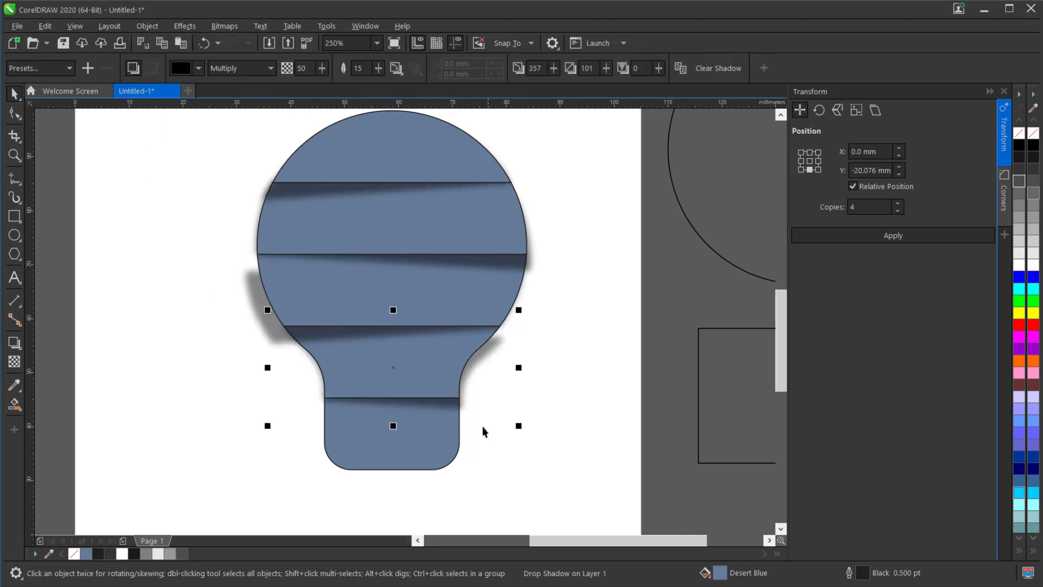
# - Break the fourth section's drop shadow apart and PowerClip the shadow inside the bottom bulb section
pyautogui.click(490, 459)
pyautogui.click(442, 403)
pyautogui.click(147, 26)
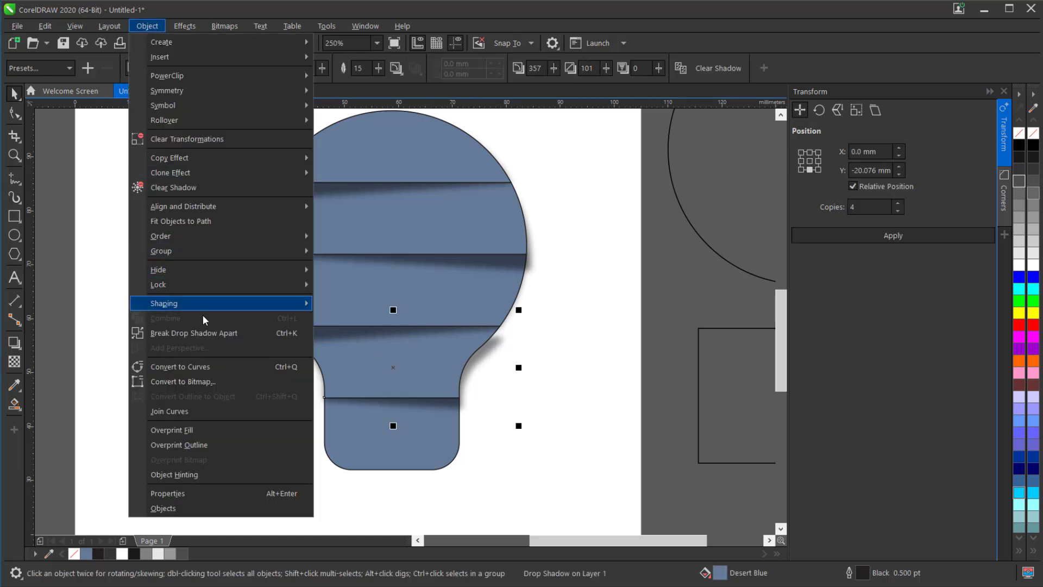
pyautogui.click(207, 333)
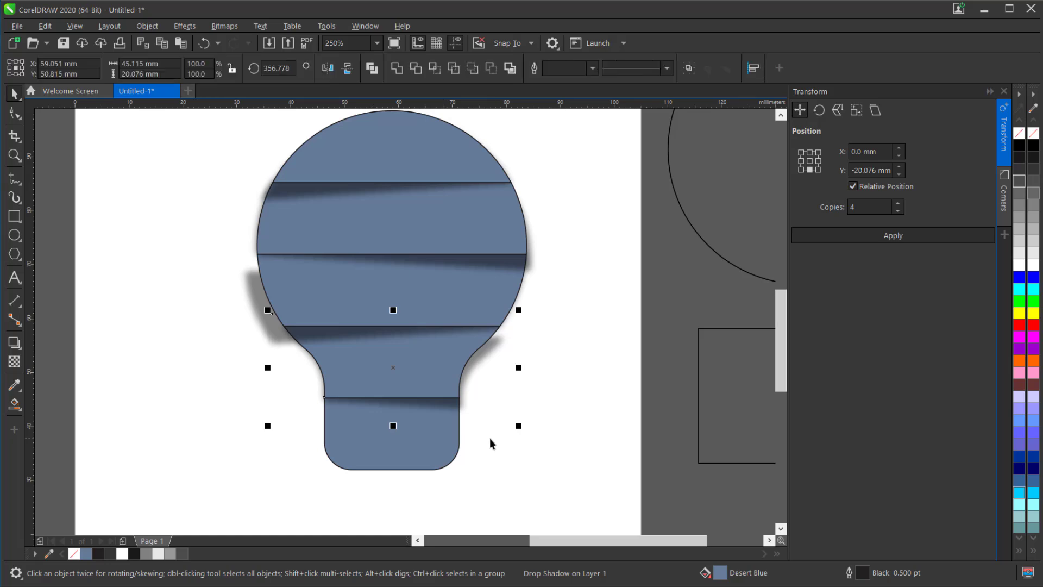
pyautogui.click(491, 438)
pyautogui.click(450, 412)
pyautogui.rightClick(449, 411)
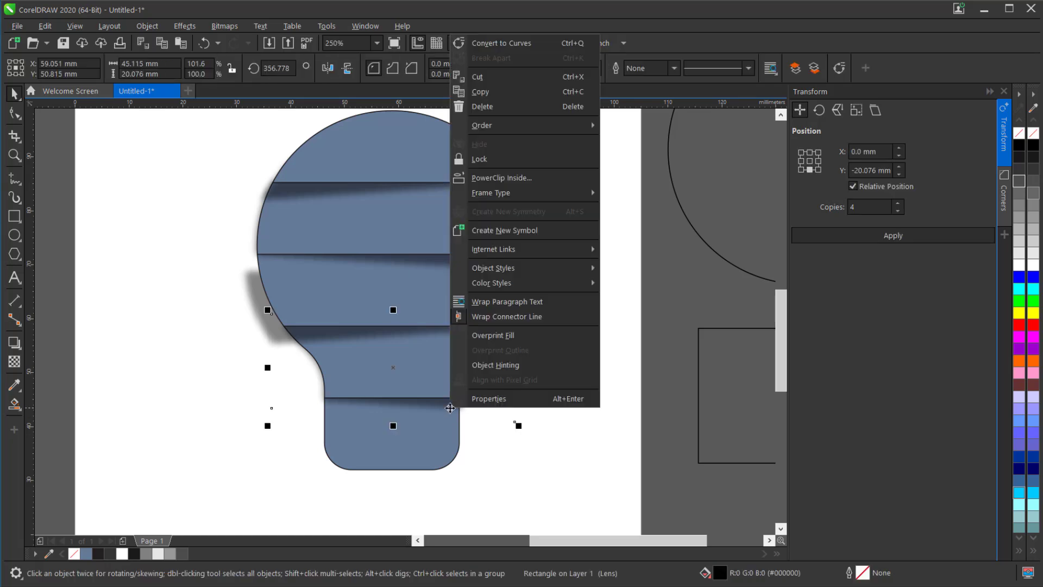
pyautogui.click(522, 178)
pyautogui.click(405, 458)
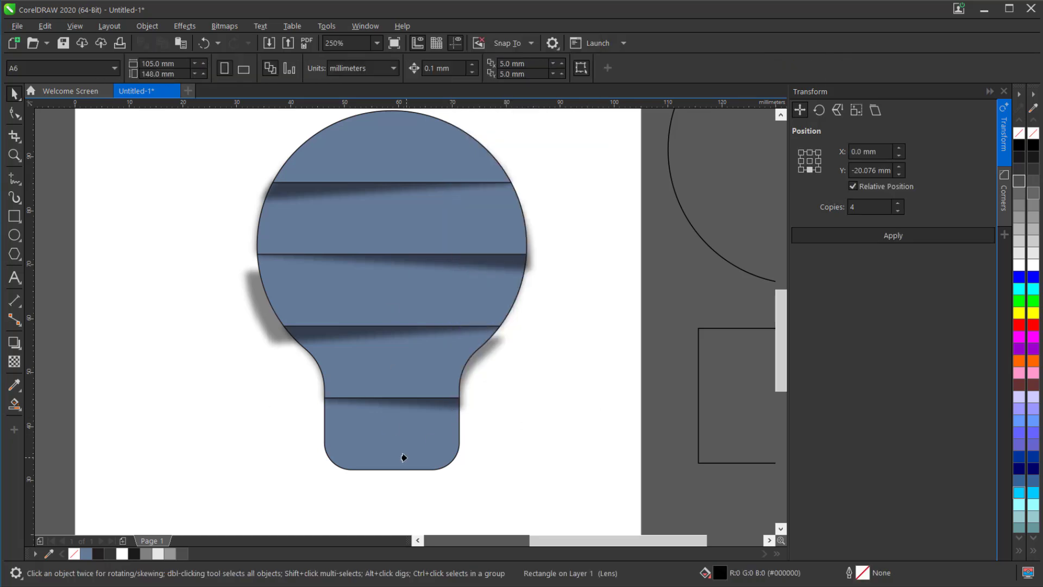
# - Break the third section's drop shadow apart and PowerClip the shadow inside the fourth bulb section
pyautogui.click(264, 334)
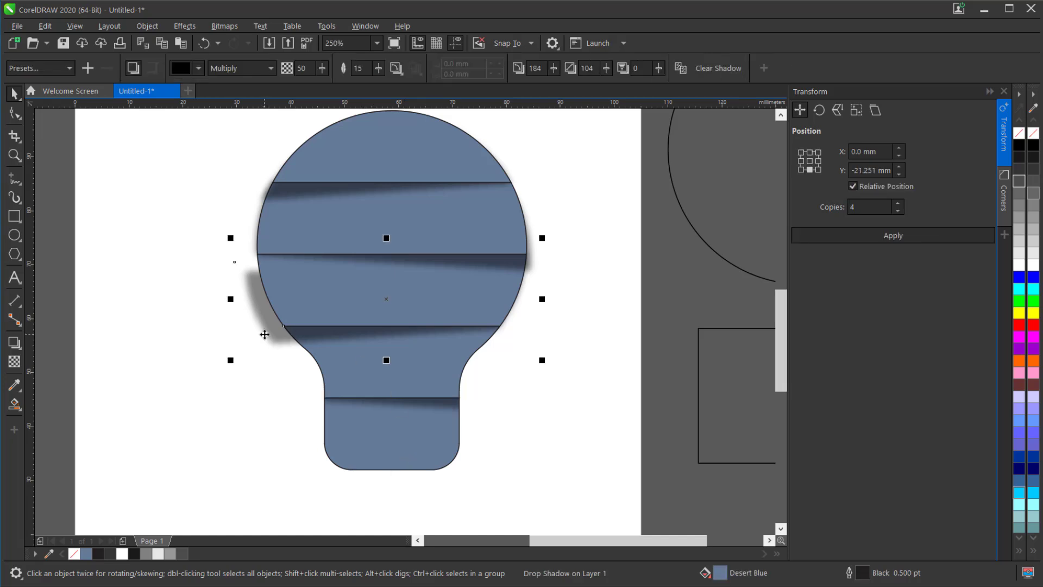
pyautogui.hotkey('ctrl', 'k')
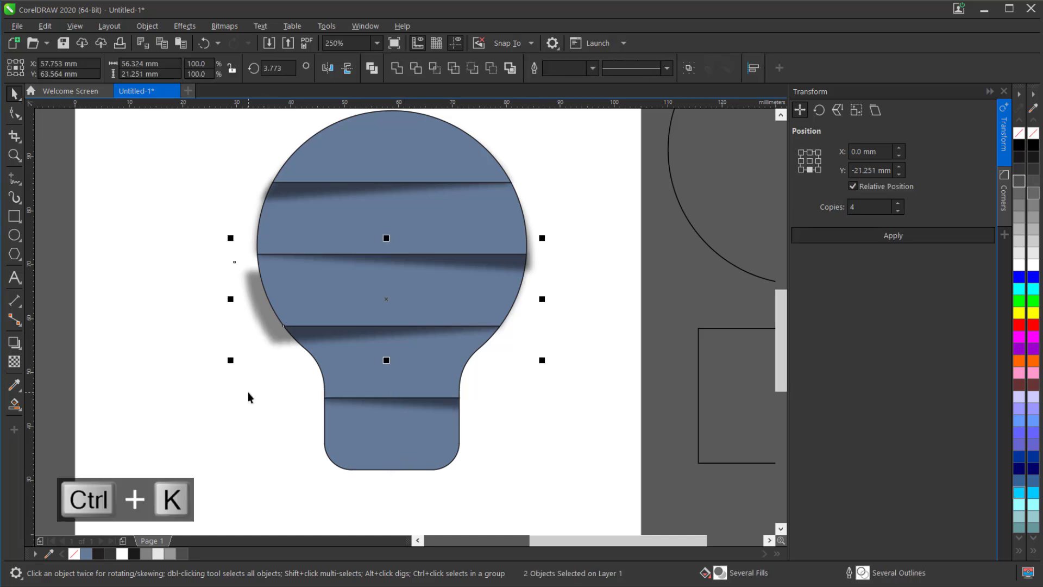
pyautogui.rightClick(272, 325)
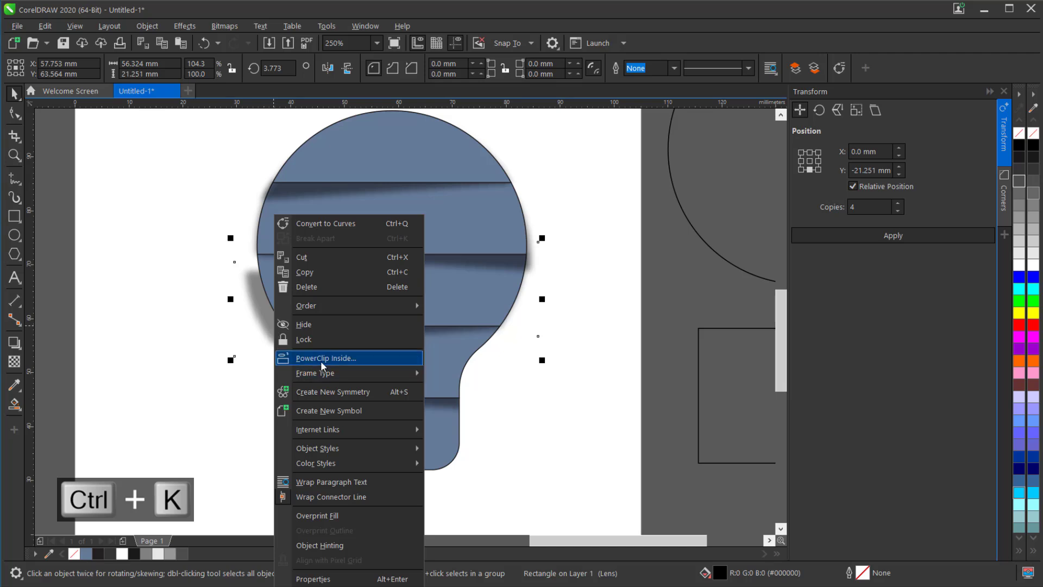
pyautogui.click(322, 358)
pyautogui.click(384, 373)
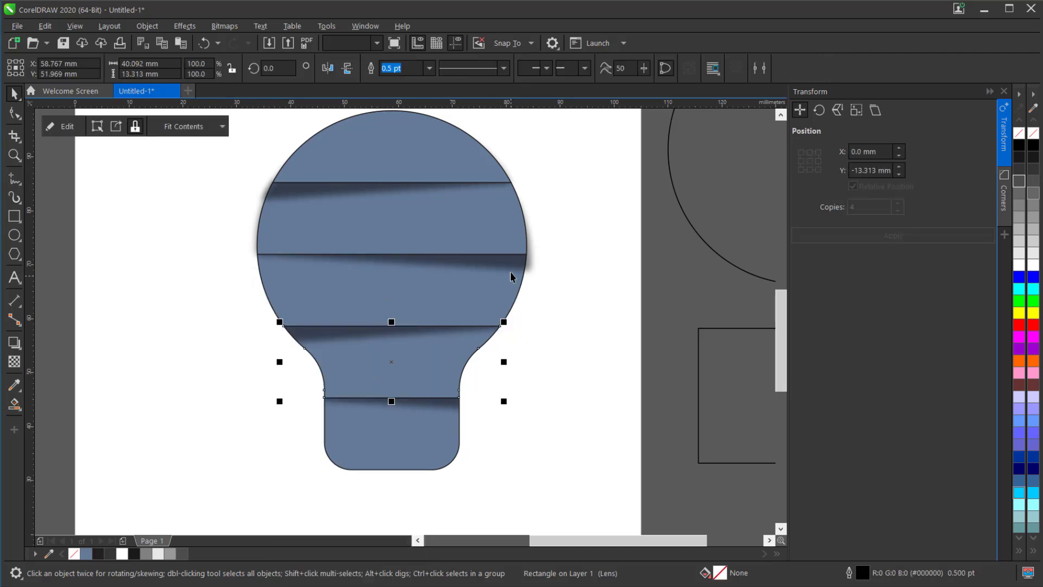
# - Break the second section's drop shadow apart and PowerClip the shadow inside the third bulb section
pyautogui.click(483, 295)
pyautogui.hotkey('ctrl', 'k')
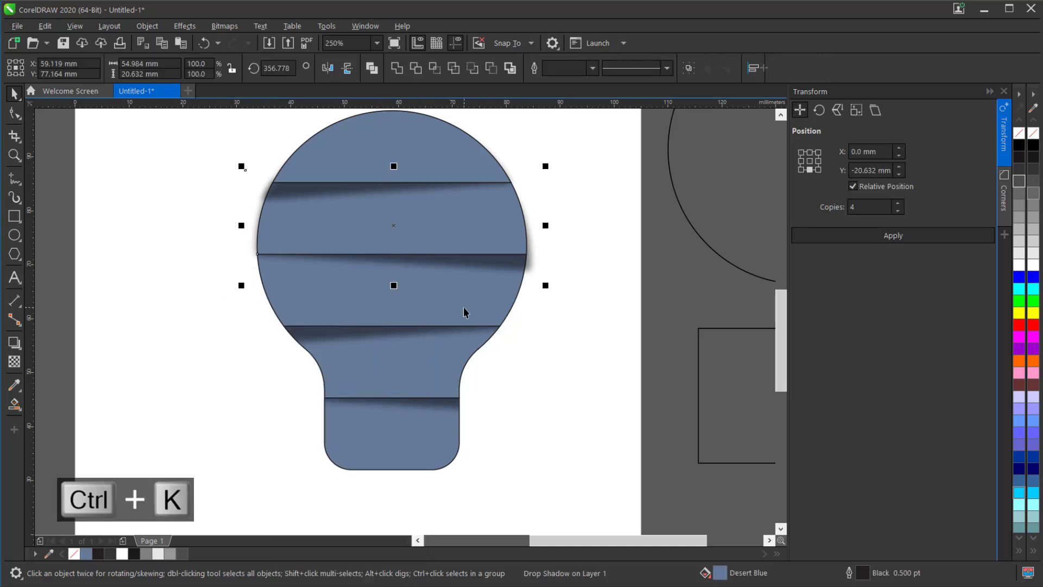
pyautogui.rightClick(520, 265)
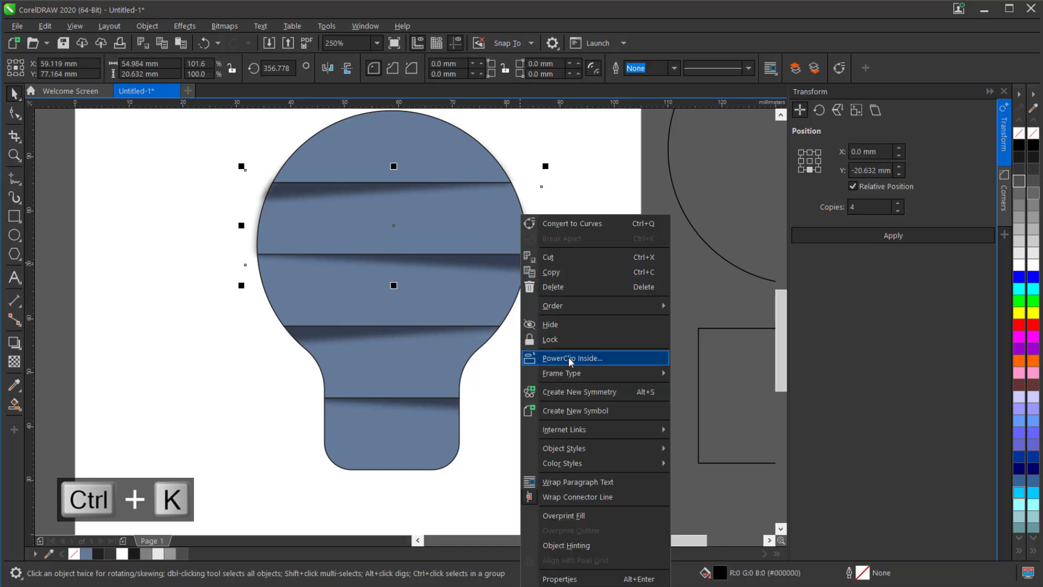
pyautogui.click(571, 358)
pyautogui.click(422, 312)
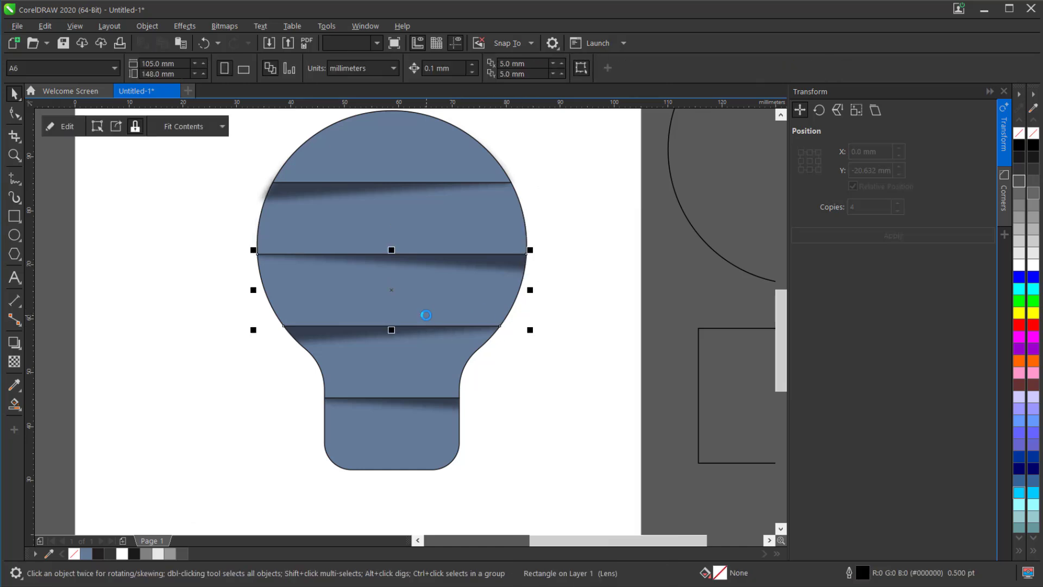
# - Break the top section's drop shadow apart and PowerClip the shadow inside the second bulb section
pyautogui.click(280, 189)
pyautogui.rightClick(280, 189)
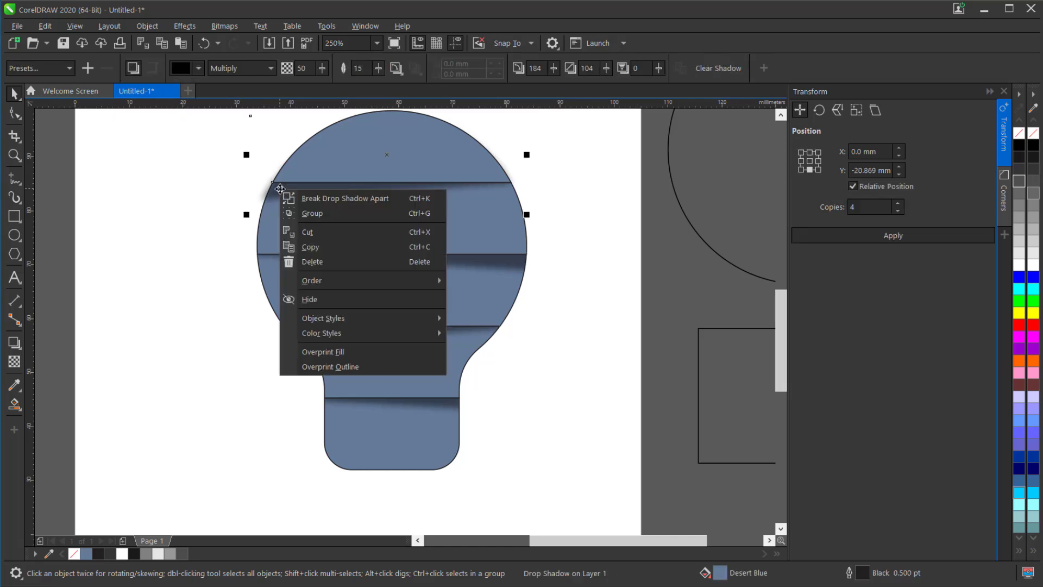
pyautogui.click(341, 197)
pyautogui.click(218, 201)
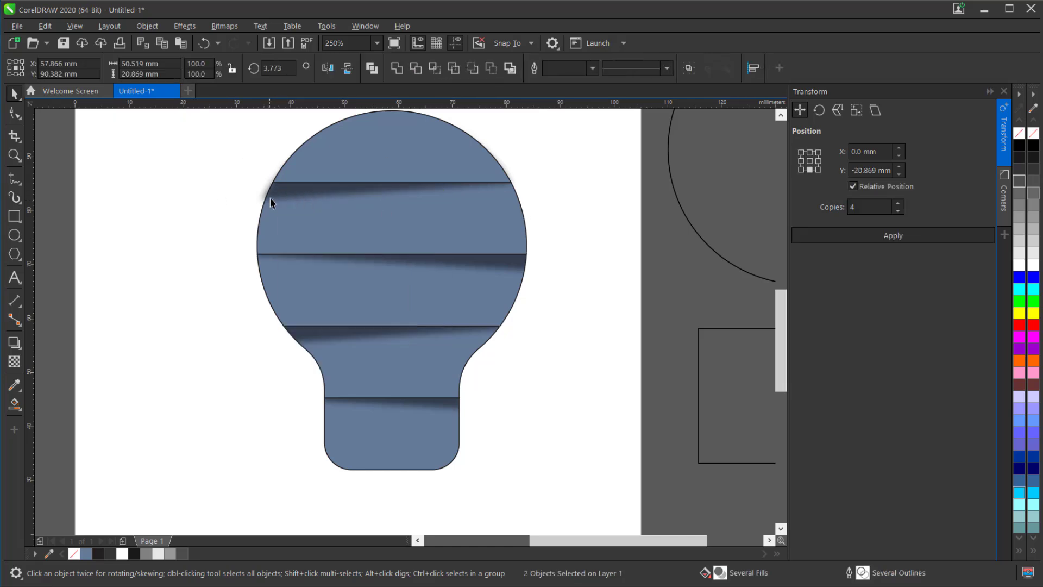
pyautogui.click(273, 197)
pyautogui.rightClick(274, 197)
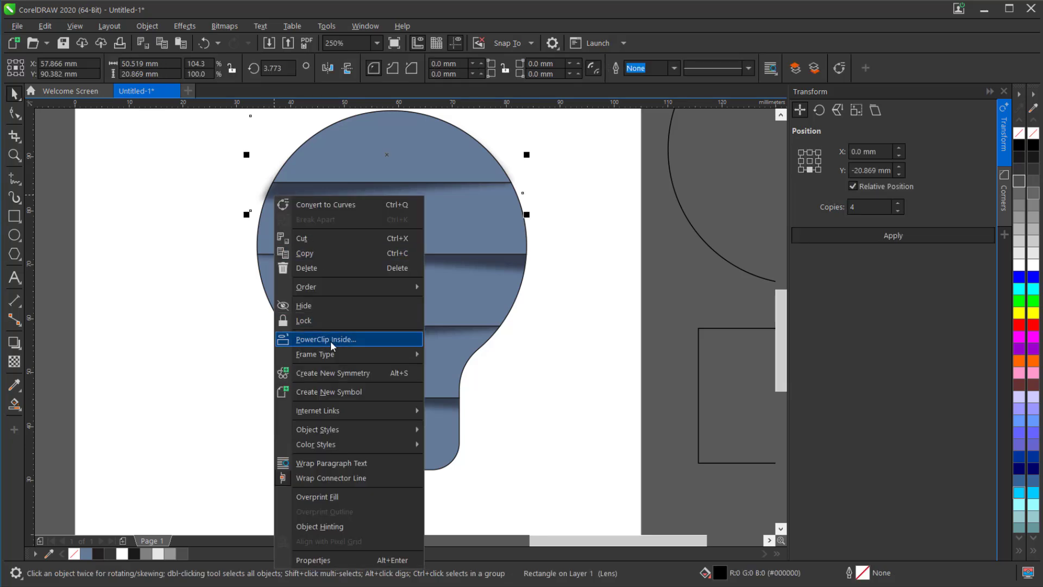
pyautogui.click(354, 238)
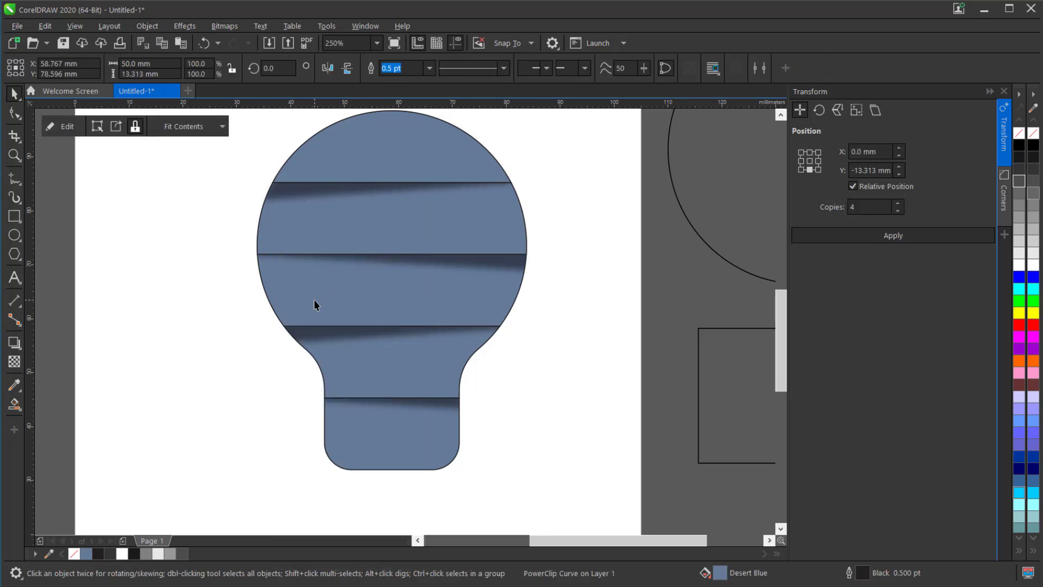
# - Move the spare 25 mm square from beside the page to below the bulb and set its height to 5 mm
pyautogui.scroll(-1, 314, 299)
pyautogui.click(541, 356)
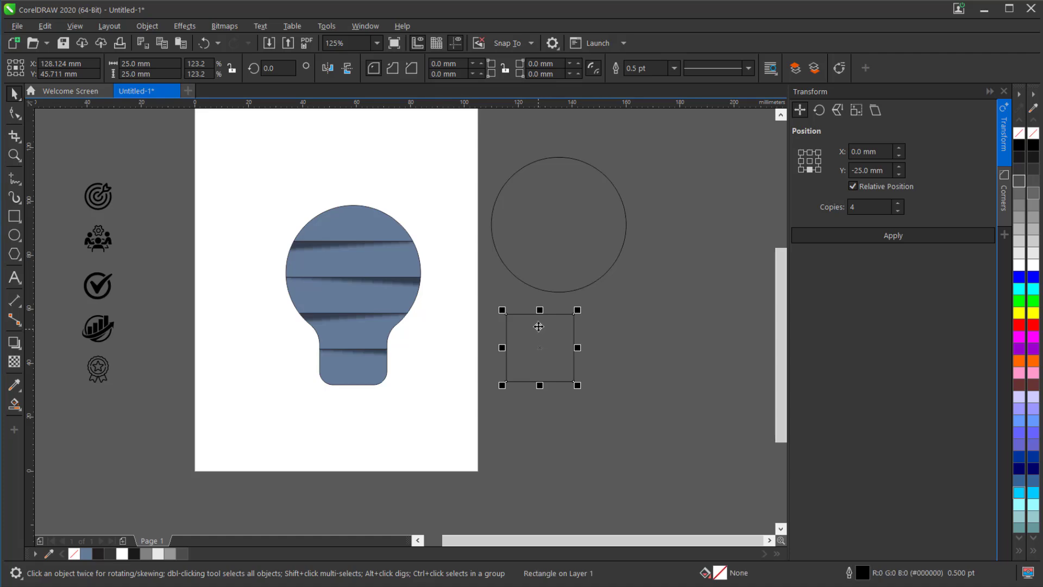
pyautogui.moveTo(540, 326); pyautogui.dragTo(351, 416)
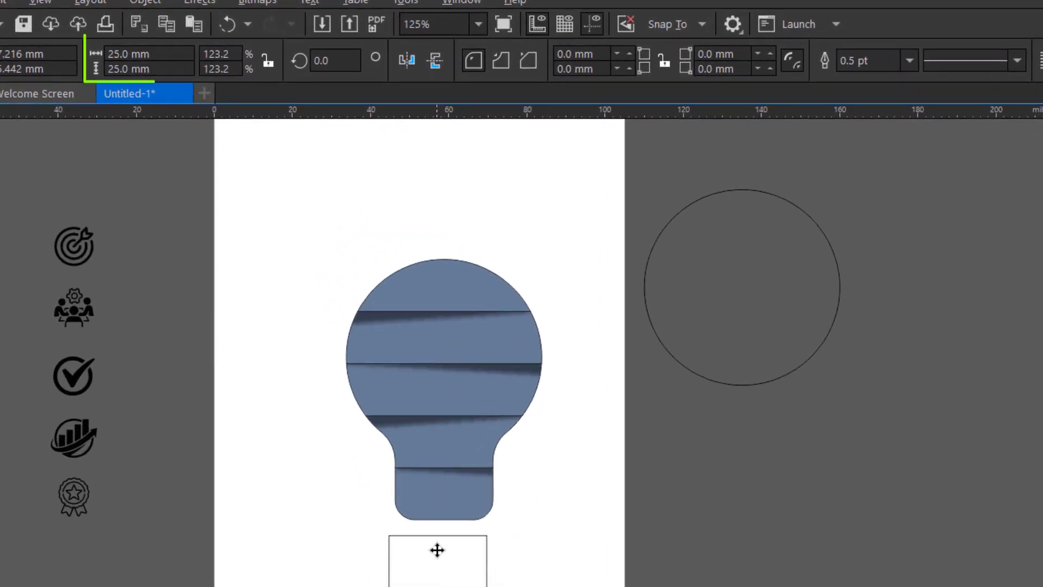
pyautogui.scroll(1, 437, 550)
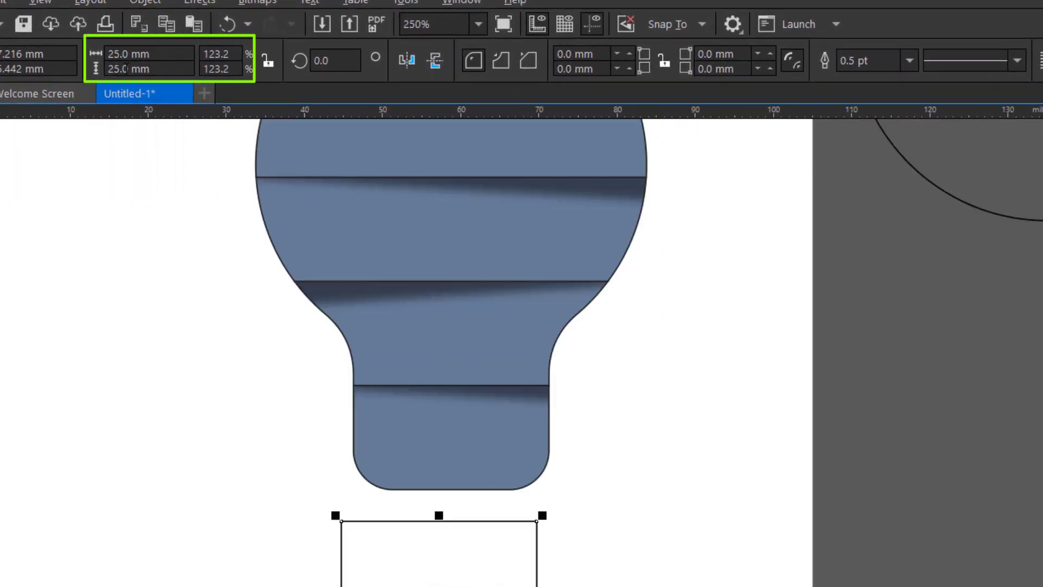
pyautogui.moveTo(162, 66); pyautogui.dragTo(96, 69)
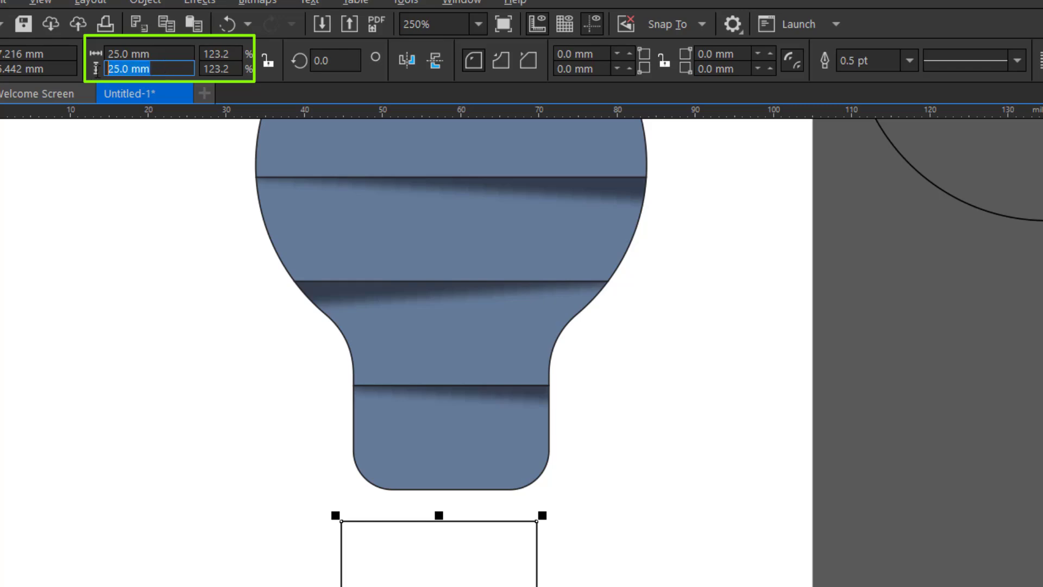
pyautogui.write('5')
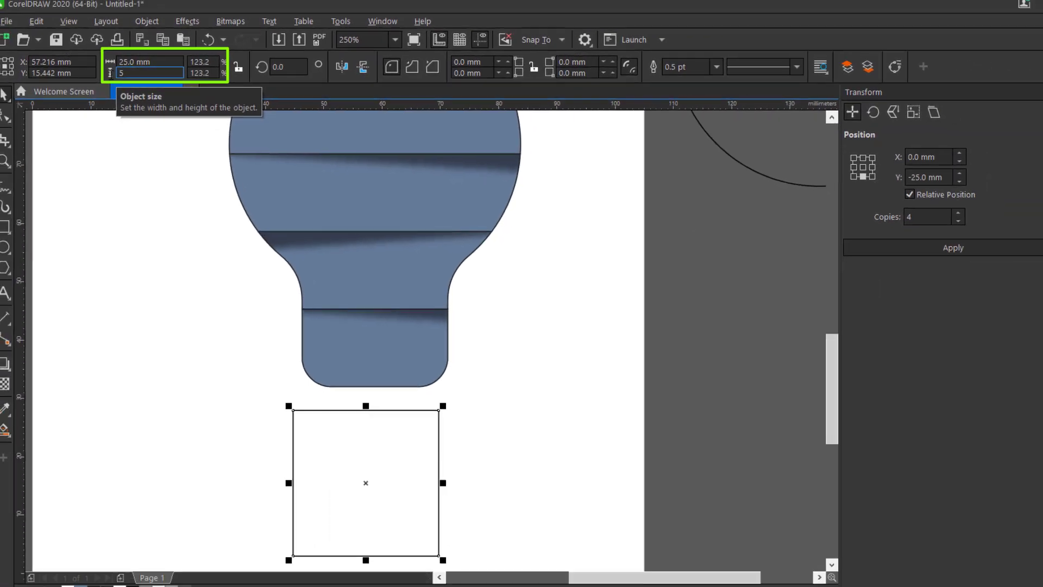
pyautogui.press('Return')
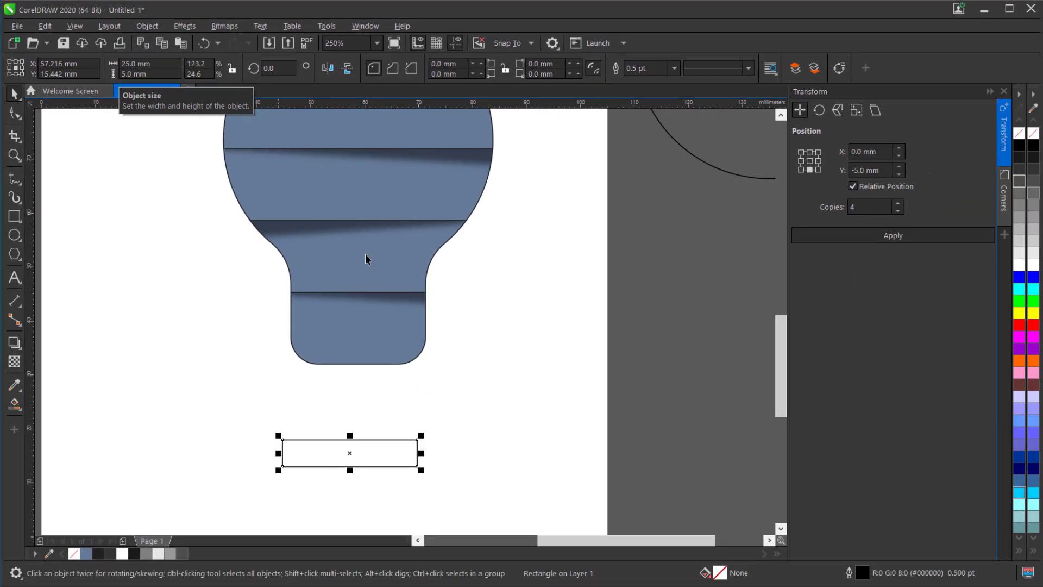
# - Round the bar's corners fully to a 2.5 mm radius and centre it horizontally on the bottom bulb section
pyautogui.click(15, 117)
pyautogui.click(64, 111)
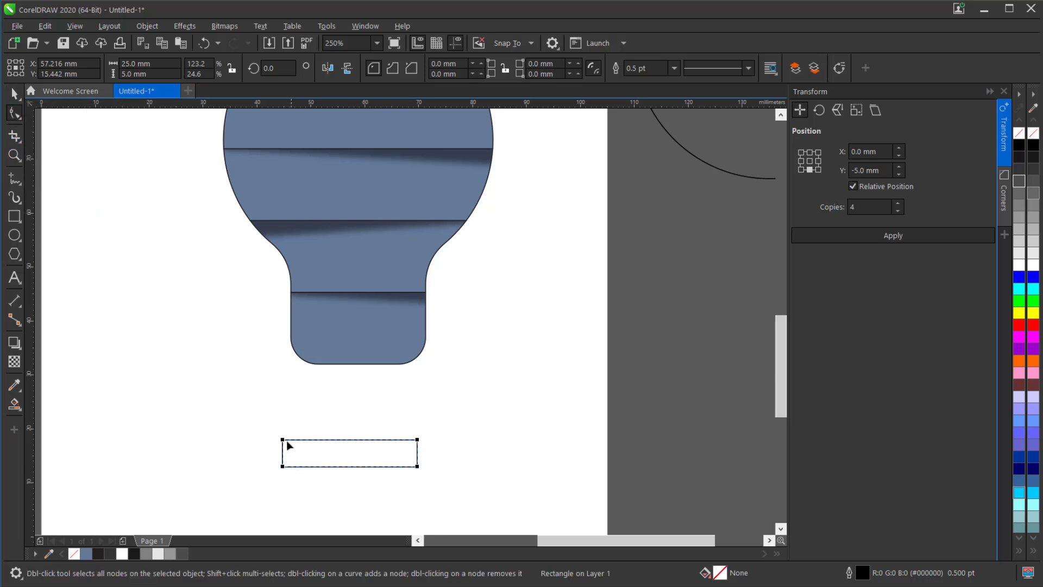
pyautogui.moveTo(357, 453); pyautogui.dragTo(46, 169)
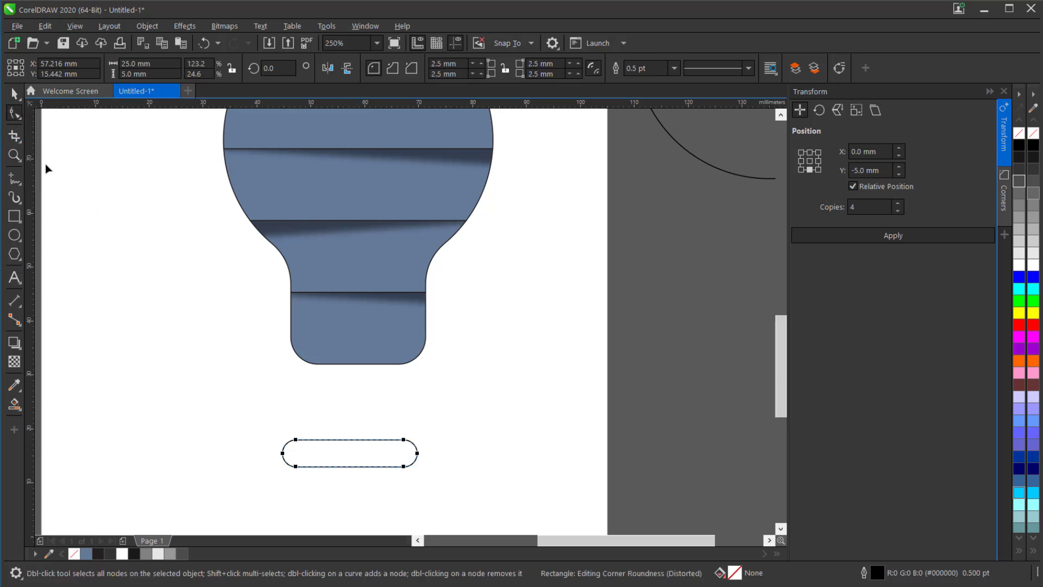
pyautogui.click(15, 96)
pyautogui.keyDown('shift'); pyautogui.click(383, 350); pyautogui.keyUp('shift')
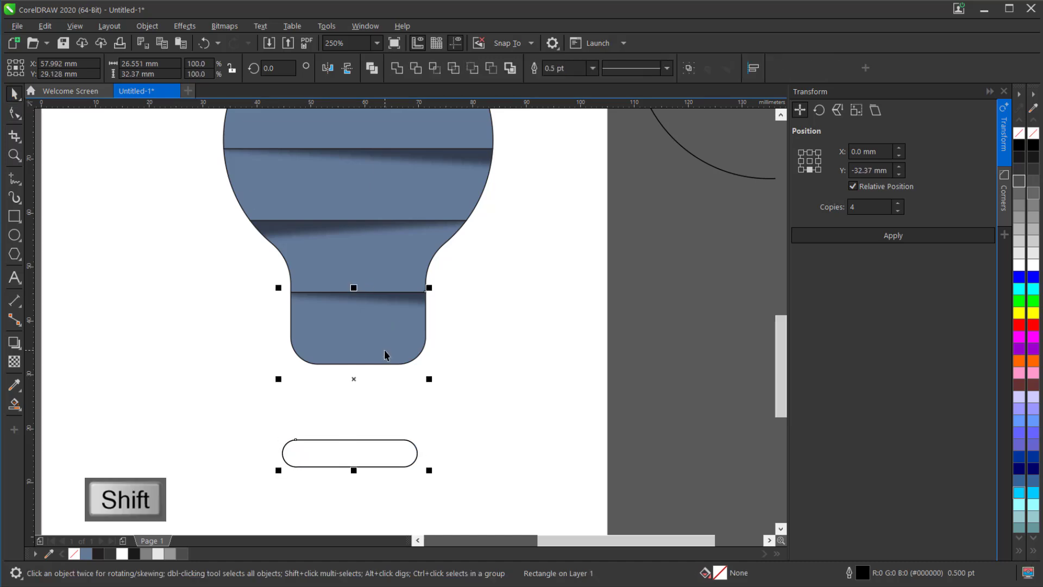
pyautogui.press('c')
# - Move the rounded bar up just beneath the bulb and create 3 copies, each offset -5 mm vertically
pyautogui.click(373, 463)
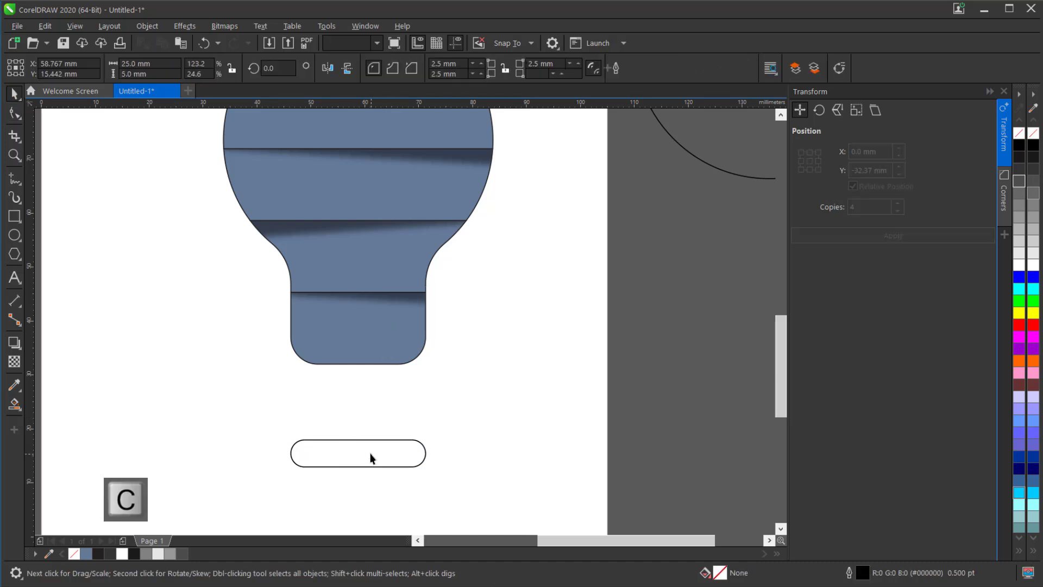
pyautogui.moveTo(365, 454); pyautogui.dragTo(375, 398)
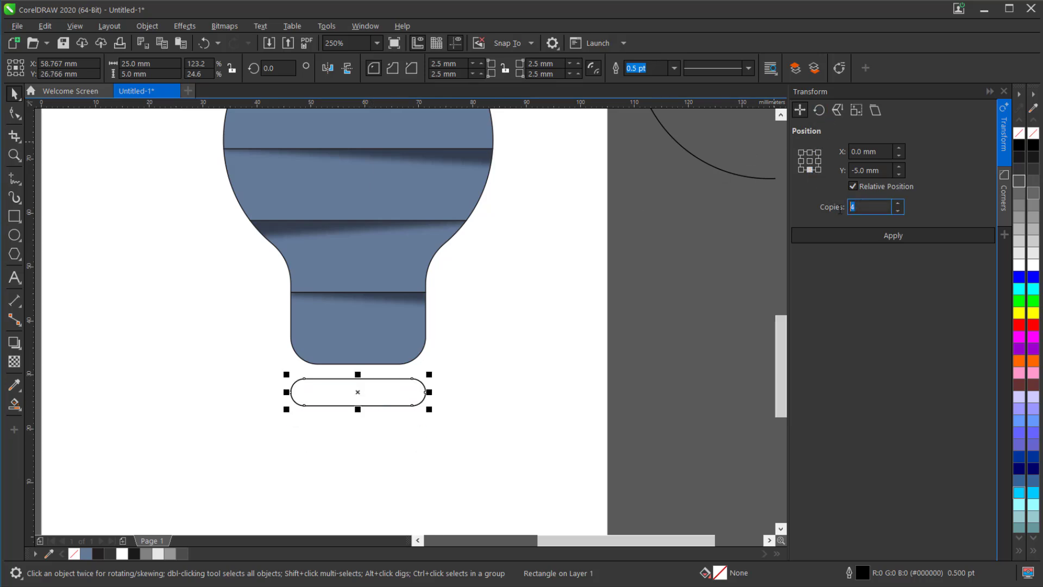
pyautogui.click(860, 236)
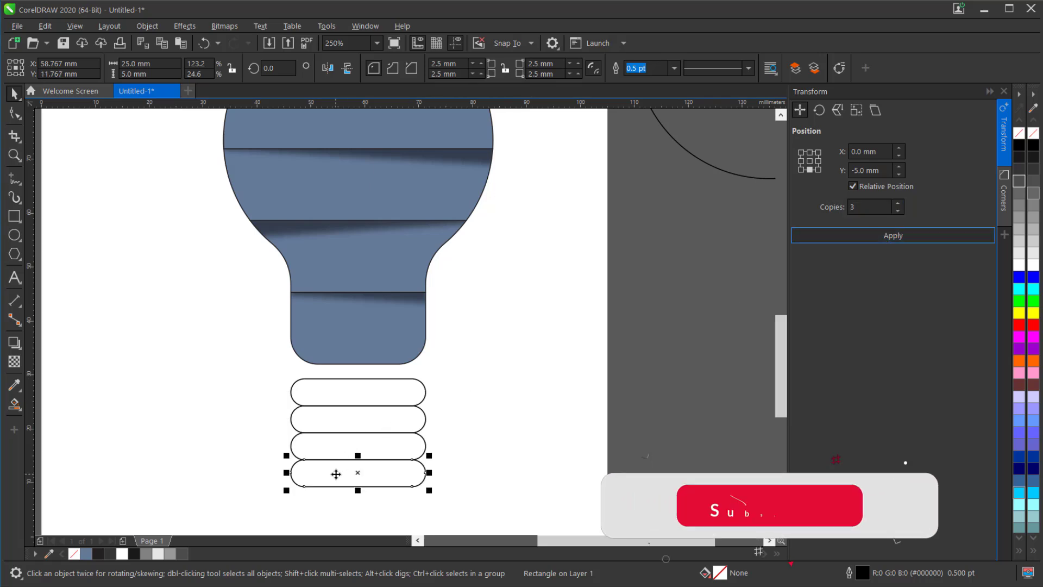
# - Resize the second rounded bar to 20 mm wide and 4 mm high
pyautogui.scroll(3, 354, 482)
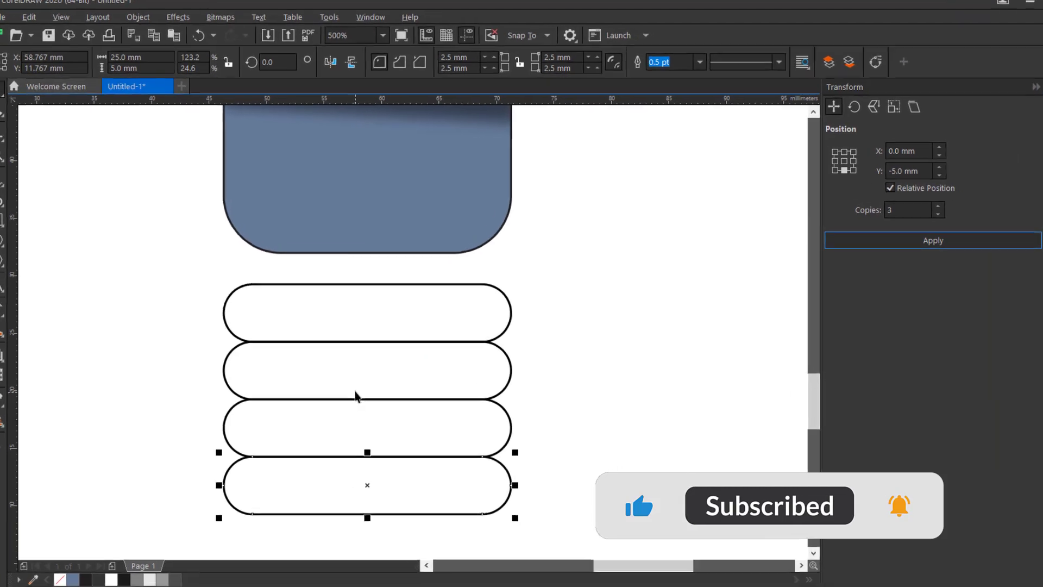
pyautogui.click(355, 380)
pyautogui.click(133, 68)
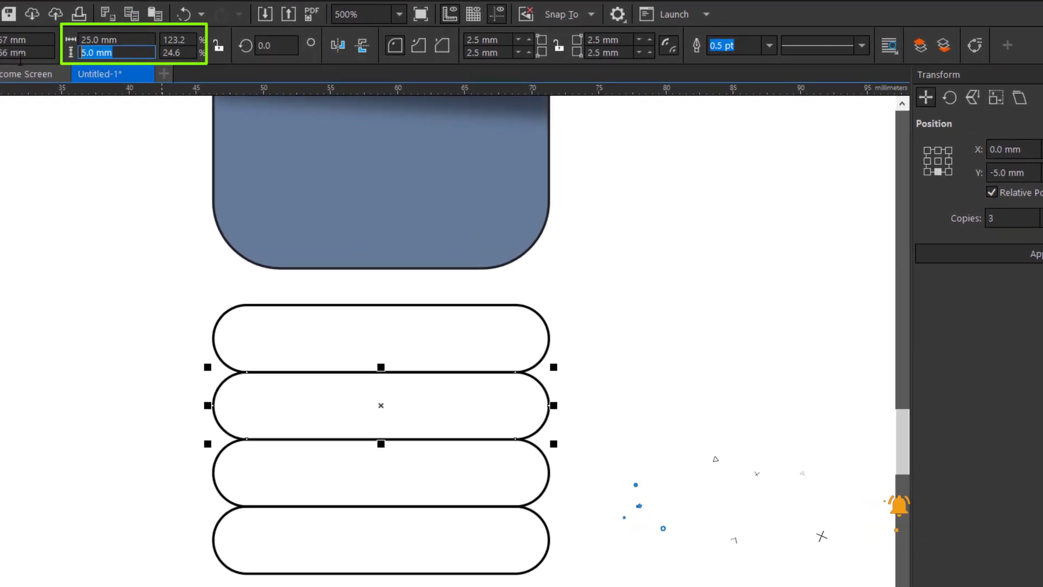
pyautogui.write('4')
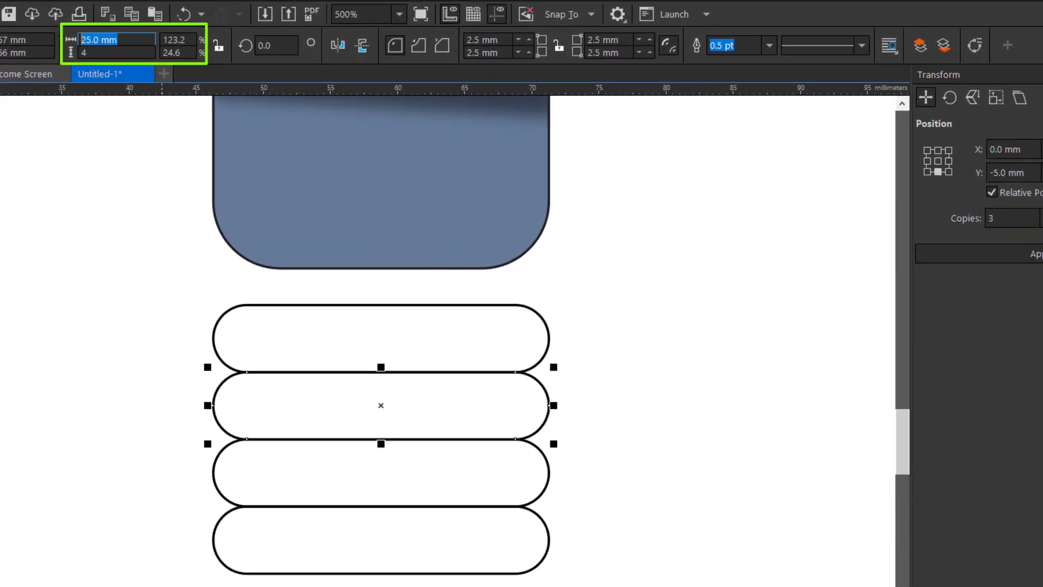
pyautogui.write('20')
pyautogui.press('Return')
# - Resize the third rounded bar to 15 mm wide and 3 mm high
pyautogui.click(387, 472)
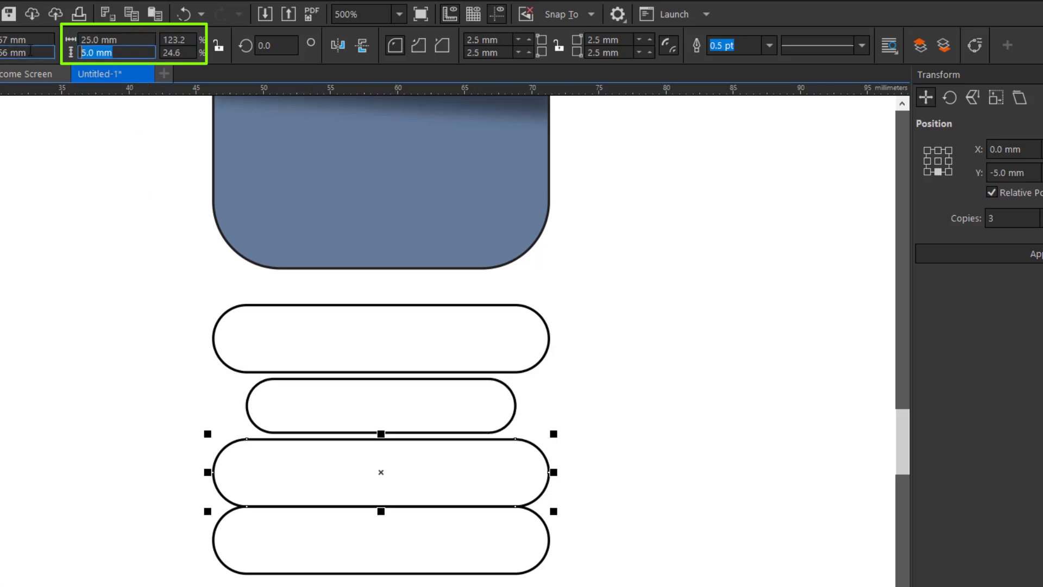
pyautogui.write('3')
pyautogui.write('15')
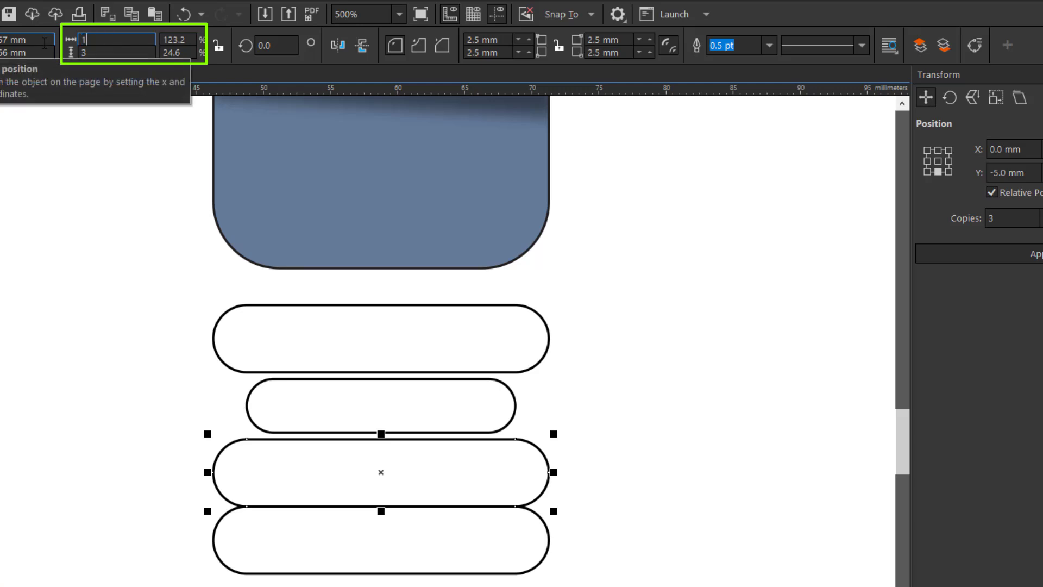
pyautogui.press('Return')
# - Resize the lowest rounded bar to 10 mm wide and 3 mm high
pyautogui.click(378, 556)
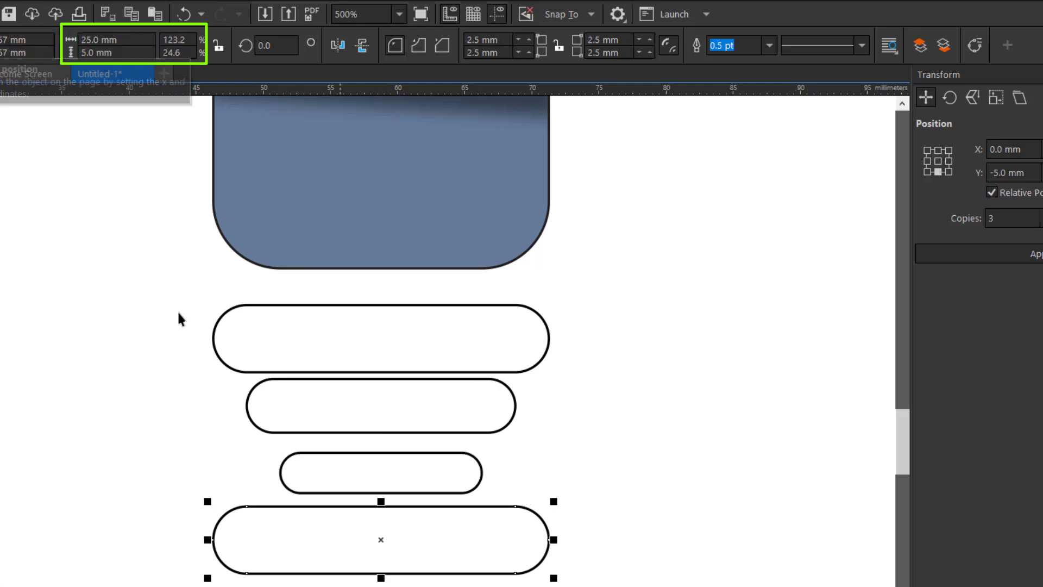
pyautogui.click(109, 52)
pyautogui.write('3')
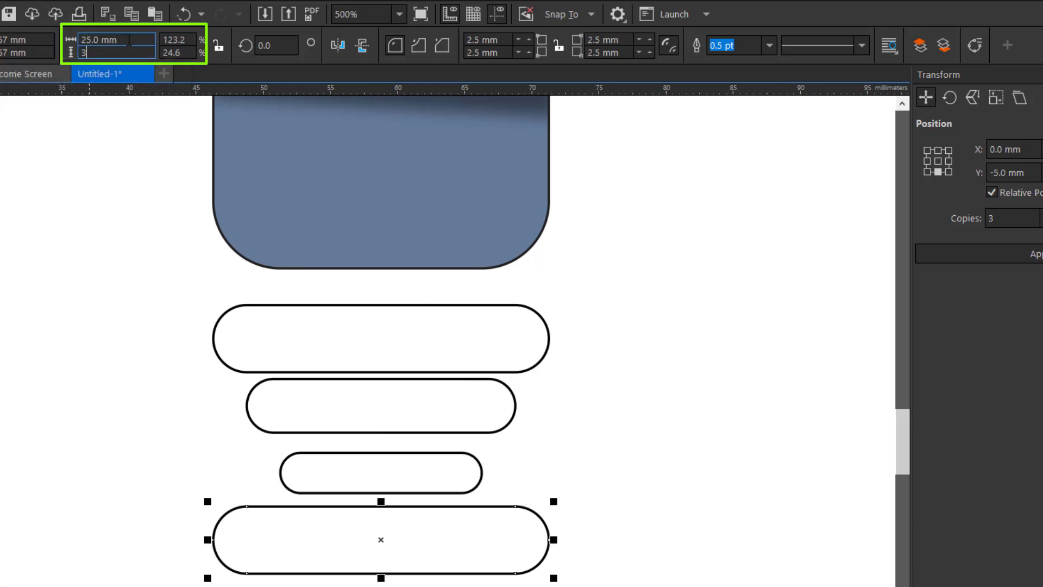
pyautogui.click(105, 38)
pyautogui.write('10')
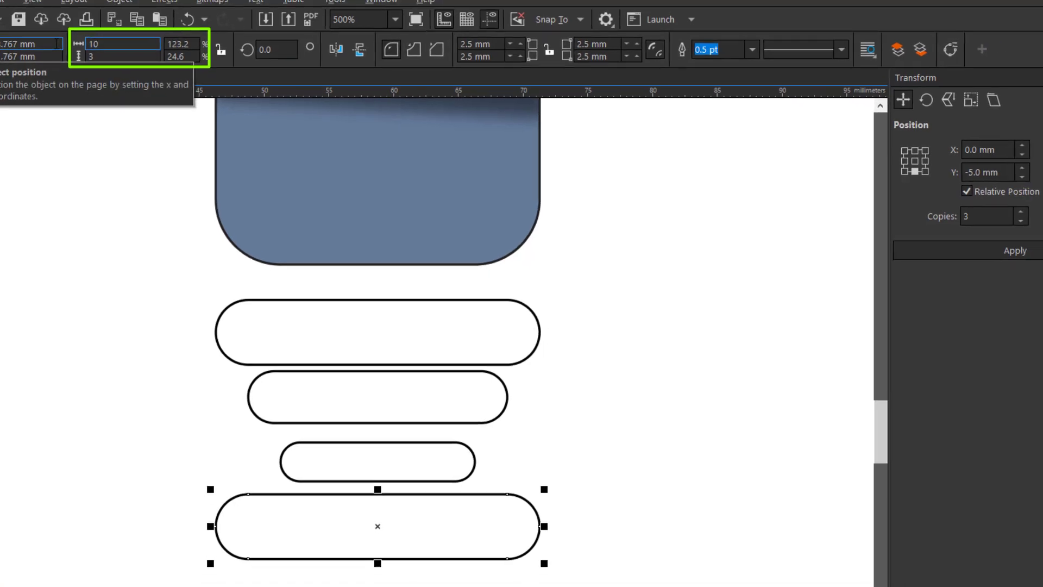
pyautogui.press('Return')
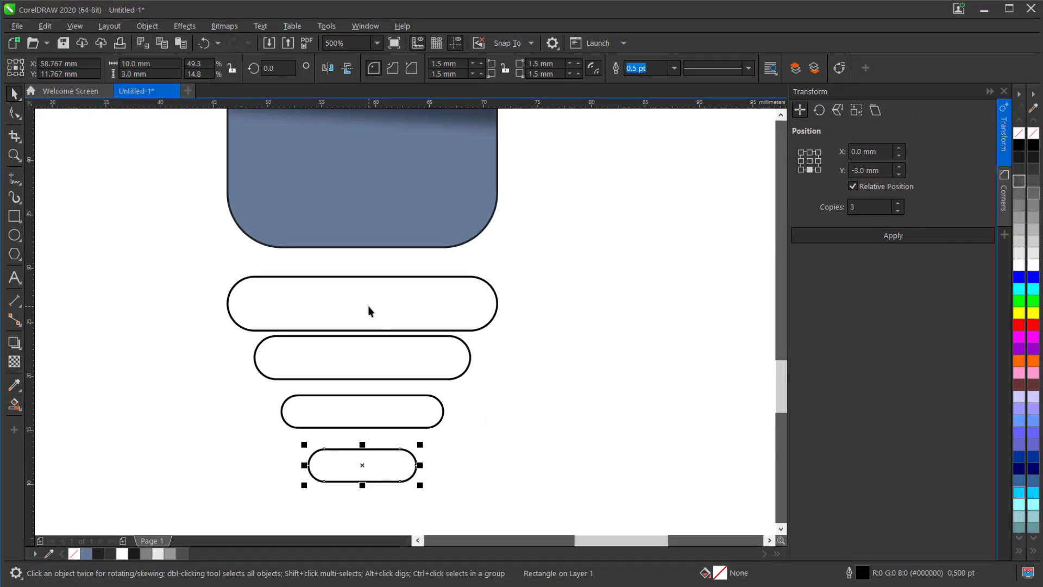
# - Move the widest bar about 1.2 mm closer to the bulb and apply a vertical linear fountain fill from its lower to upper edge
pyautogui.click(368, 308)
pyautogui.moveTo(410, 303); pyautogui.dragTo(418, 289)
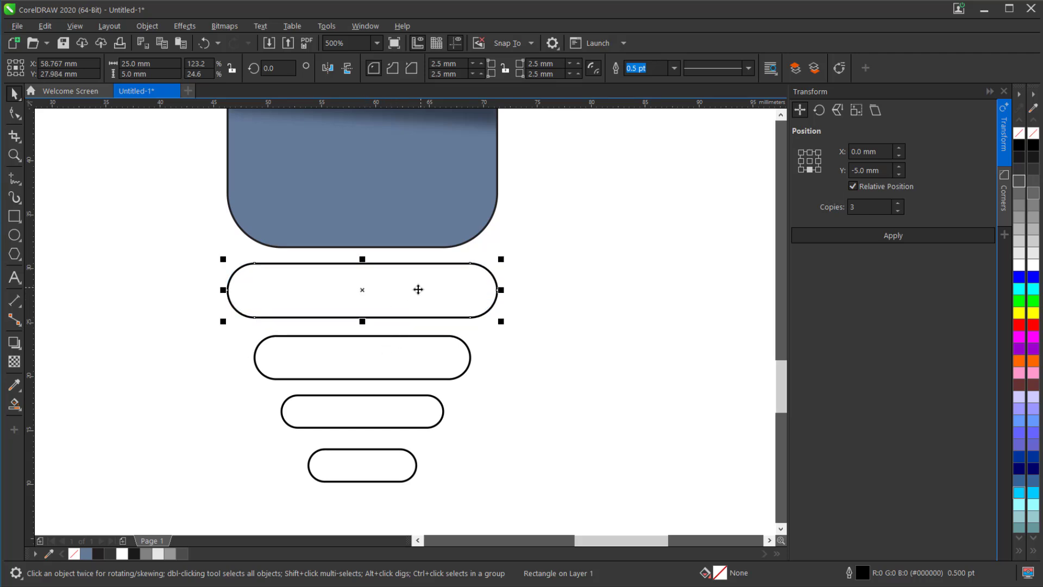
pyautogui.scroll(2, 338, 279)
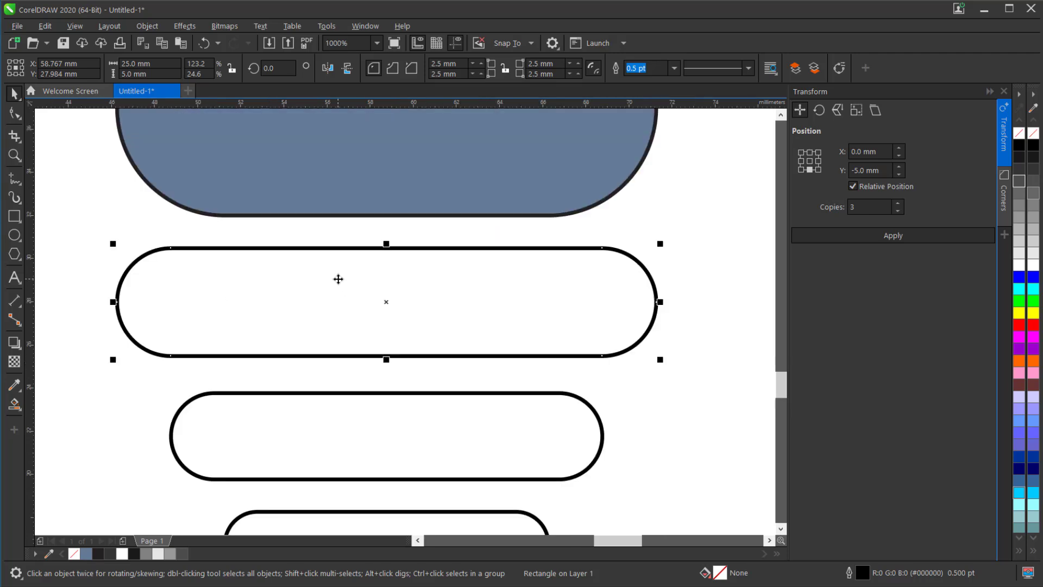
pyautogui.click(18, 409)
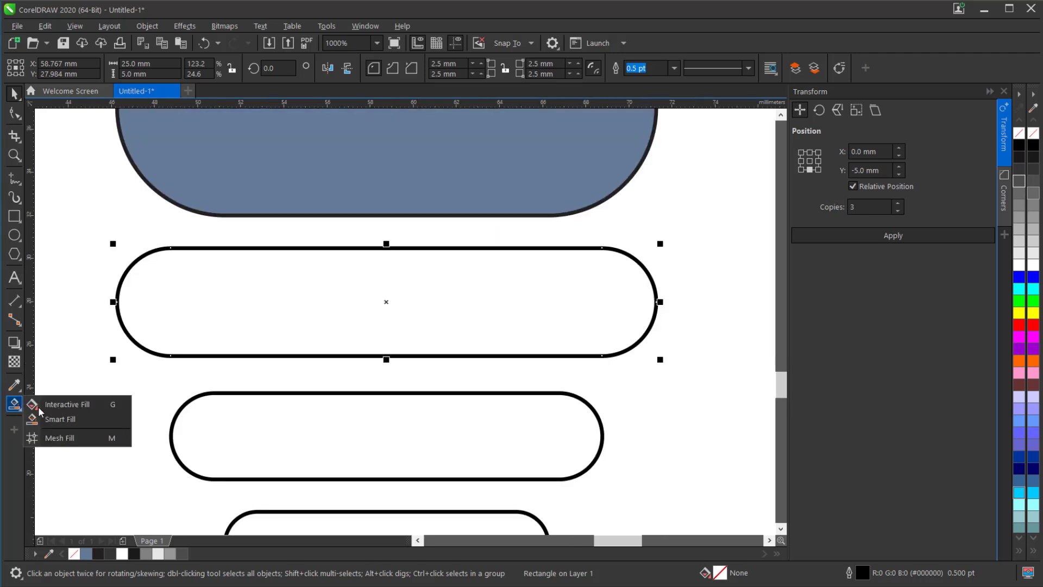
pyautogui.click(80, 402)
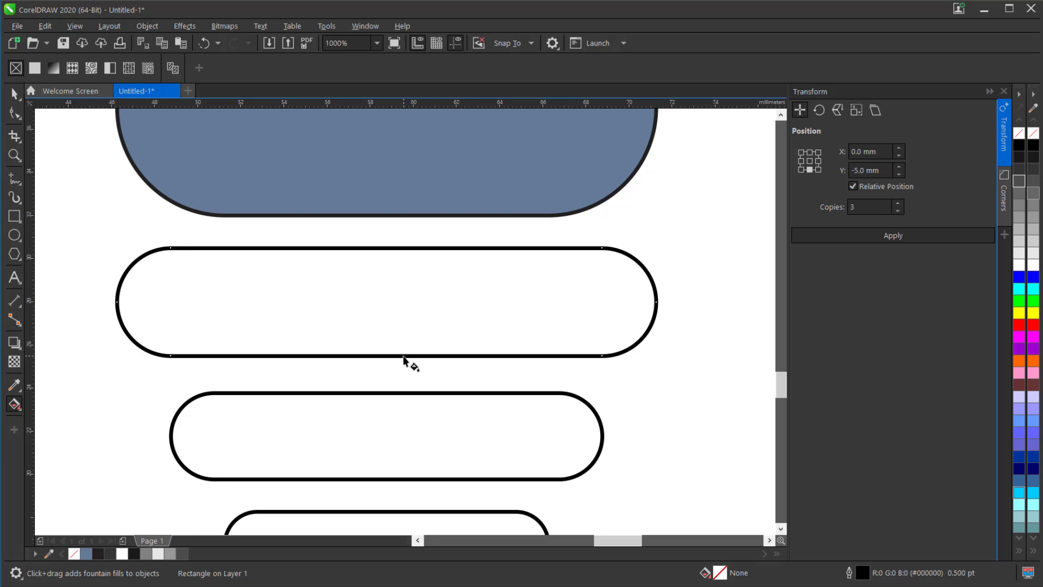
pyautogui.moveTo(403, 355); pyautogui.dragTo(403, 253)
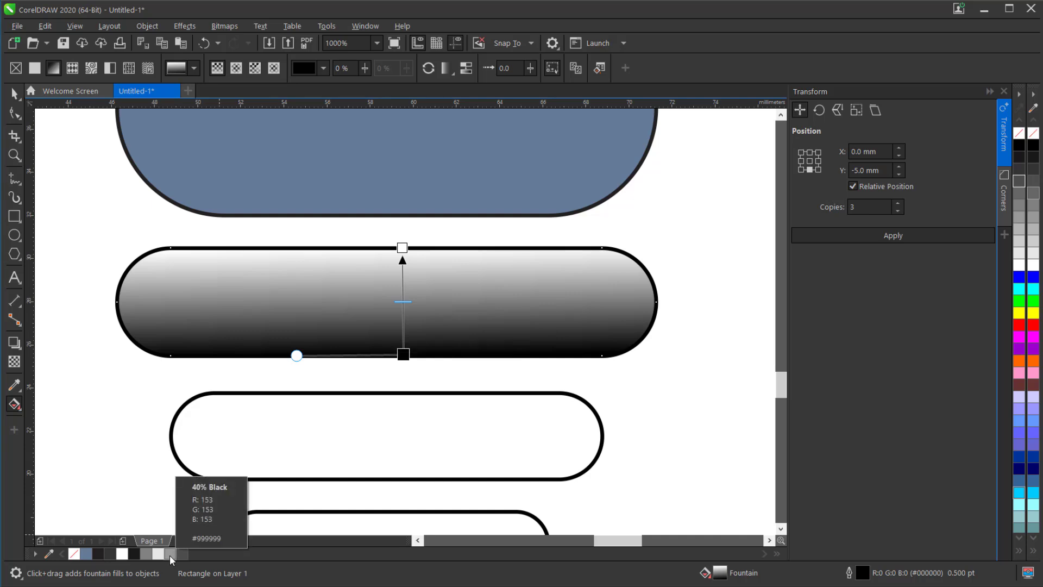
# - Colour the fountain fill's lower end medium gray and add a dark gray node at 21%
pyautogui.moveTo(144, 555); pyautogui.dragTo(403, 354)
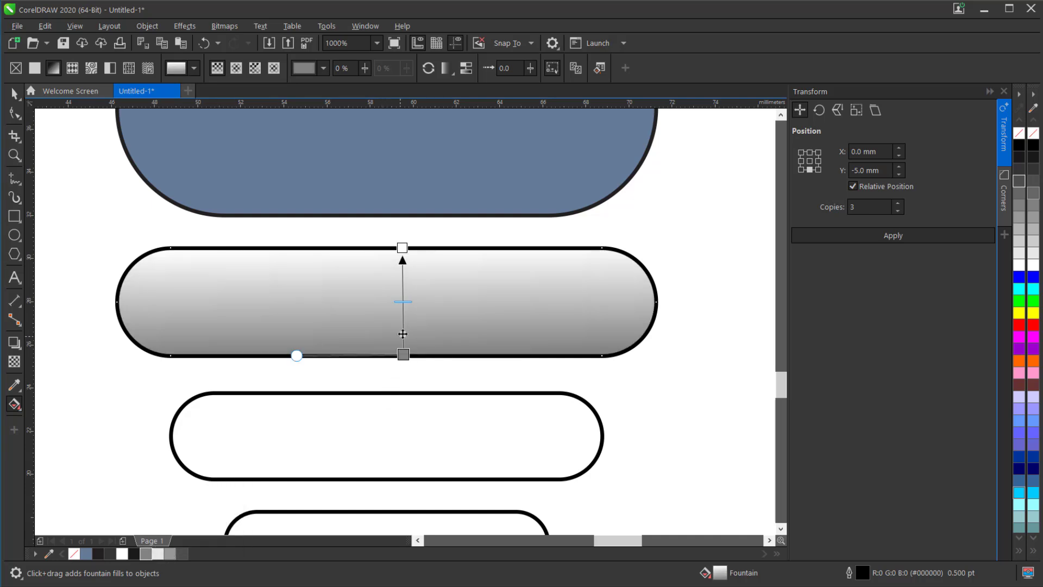
pyautogui.doubleClick(404, 332)
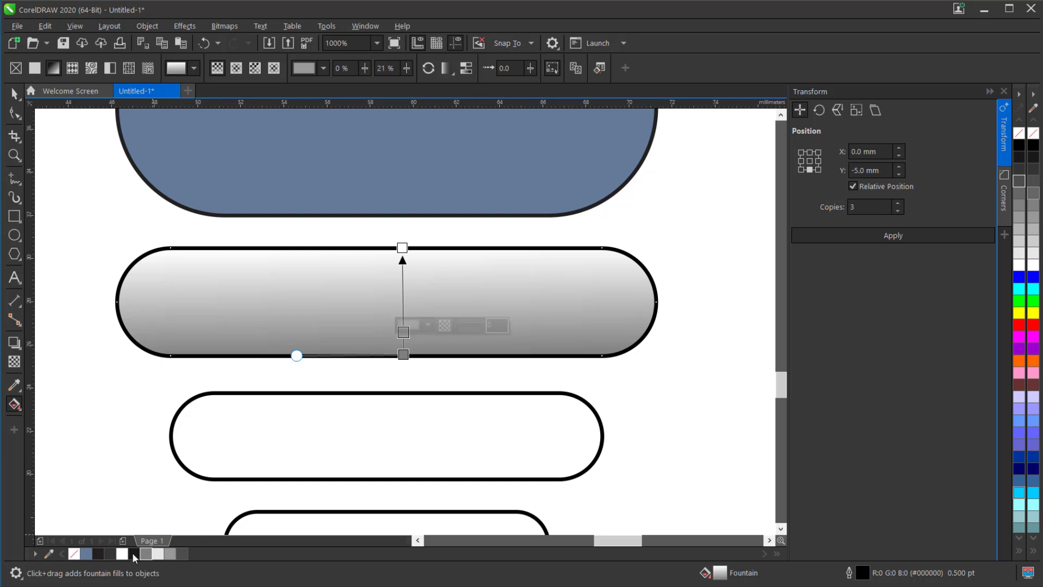
pyautogui.click(107, 555)
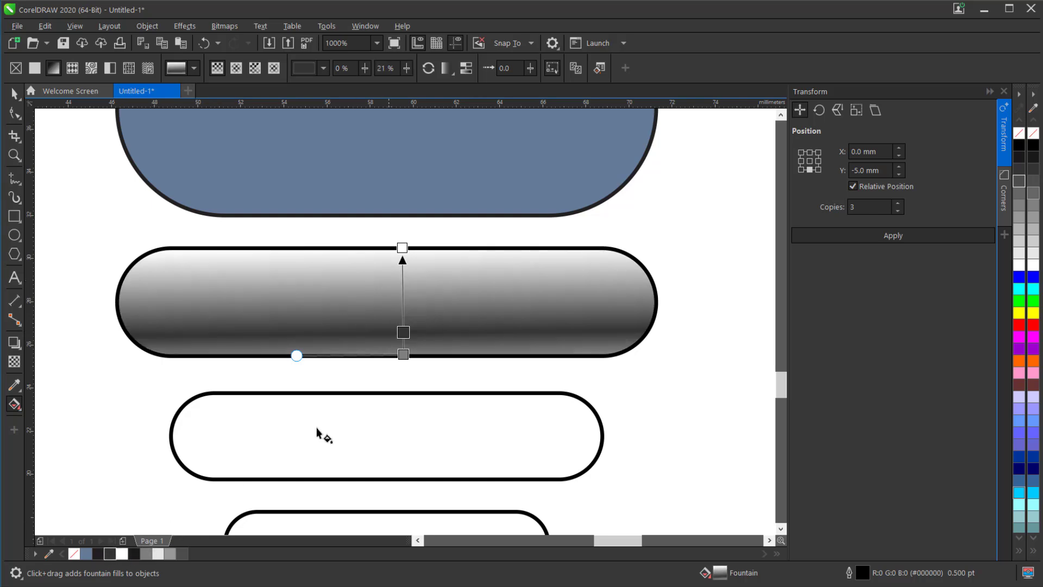
pyautogui.moveTo(183, 555); pyautogui.dragTo(403, 332)
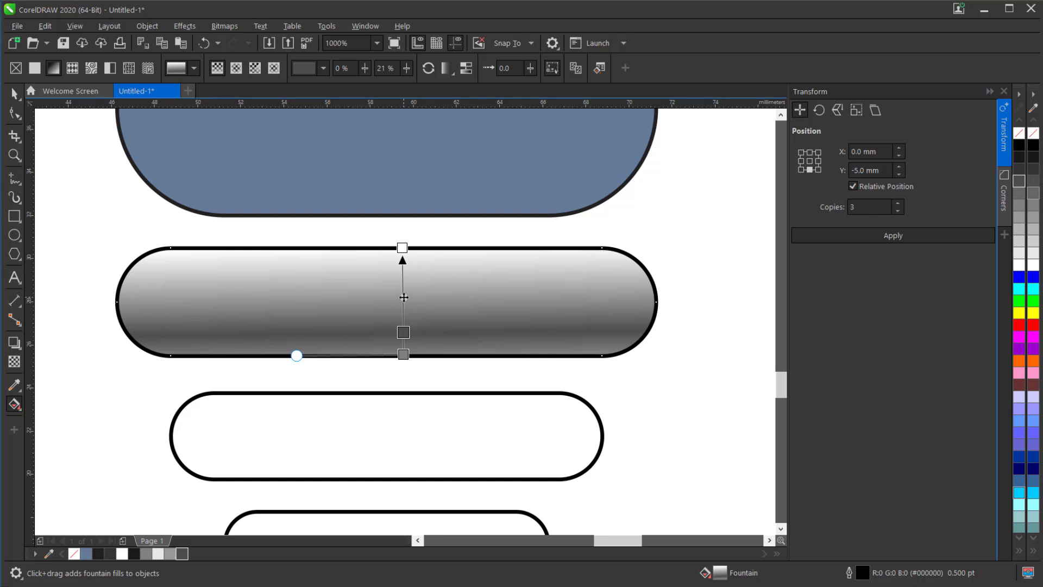
# - Add a 40% Black node at 54% and a very light gray node at 75%, and colour the fill's upper end light gray
pyautogui.doubleClick(403, 297)
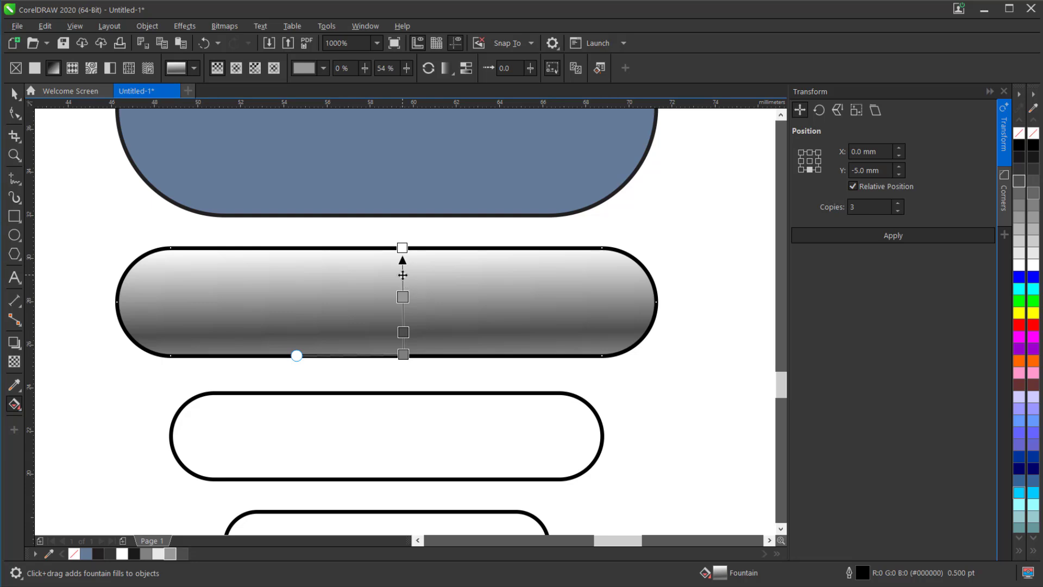
pyautogui.doubleClick(403, 275)
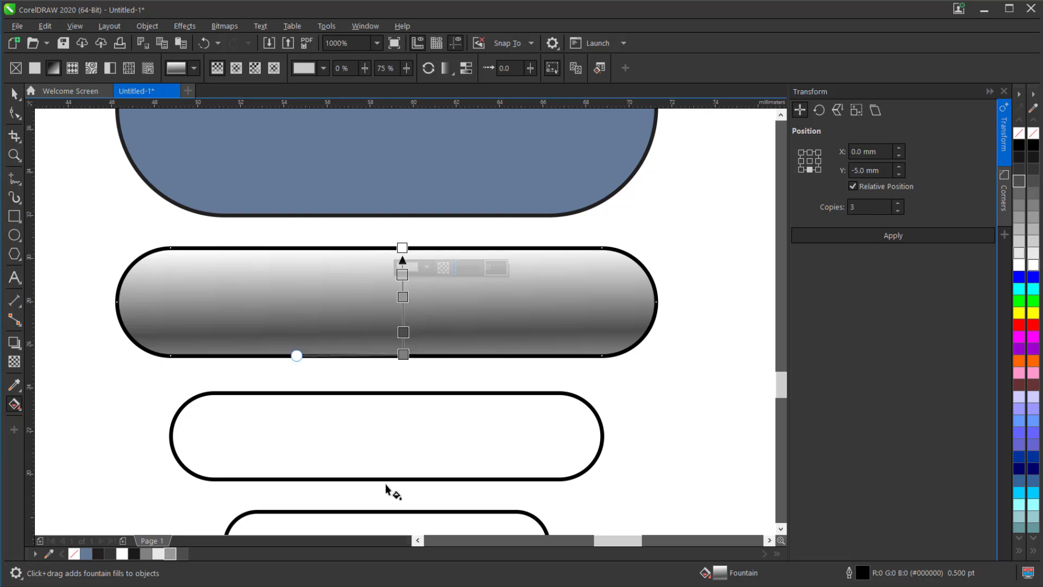
pyautogui.click(1020, 254)
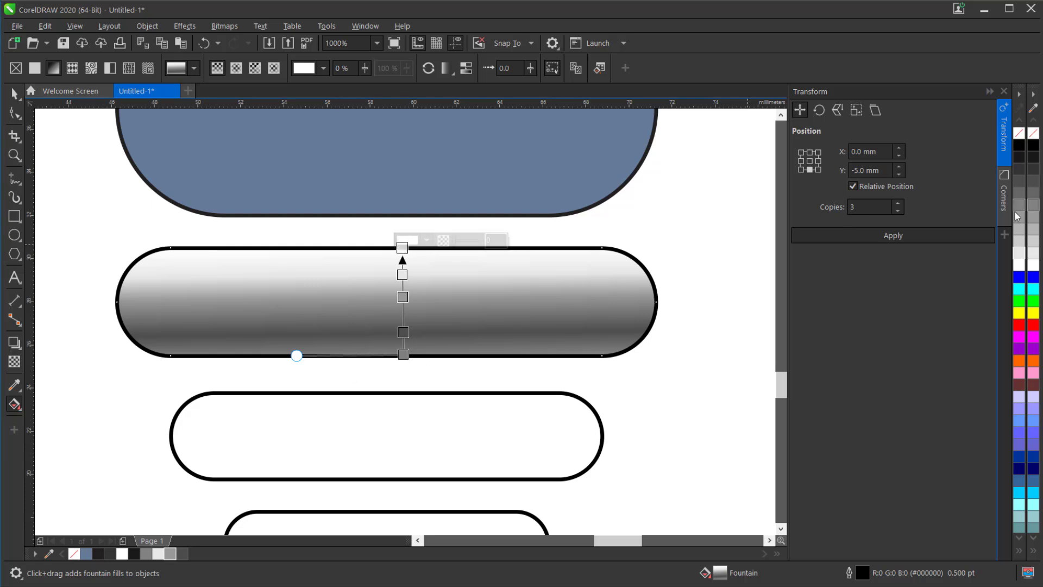
pyautogui.click(1019, 228)
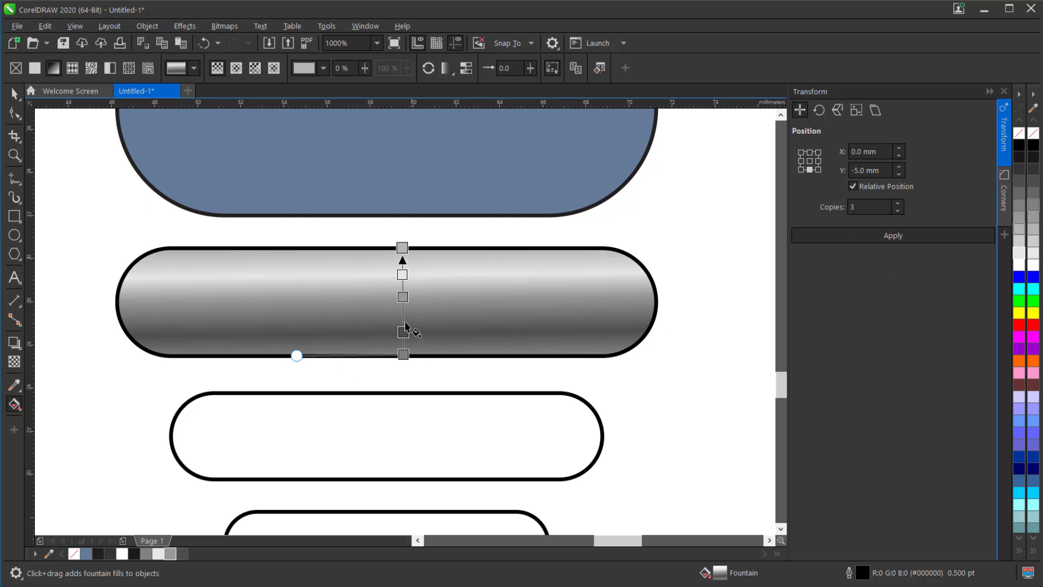
# - Shift the fountain fill's middle gray node to 47% and its dark gray node to 18%, finishing the gradient
pyautogui.moveTo(402, 299); pyautogui.dragTo(402, 306)
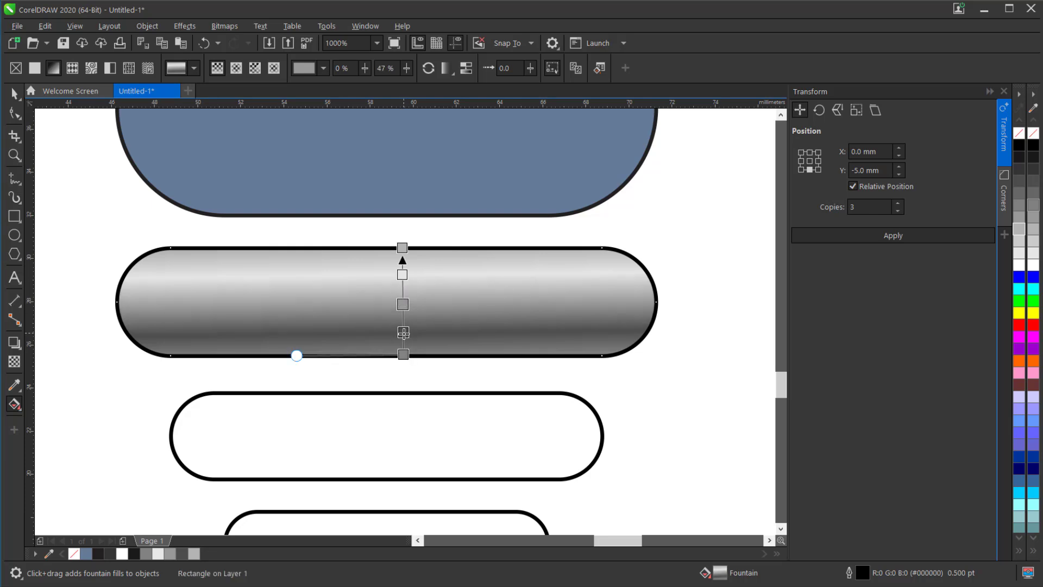
pyautogui.moveTo(403, 334); pyautogui.dragTo(403, 335)
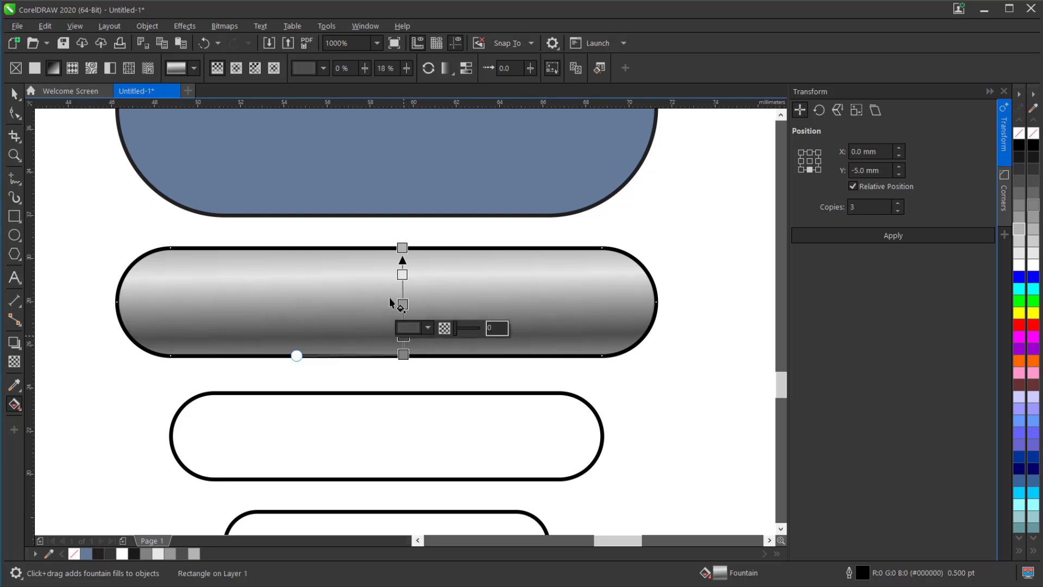
pyautogui.click(14, 93)
pyautogui.scroll(-2, 349, 263)
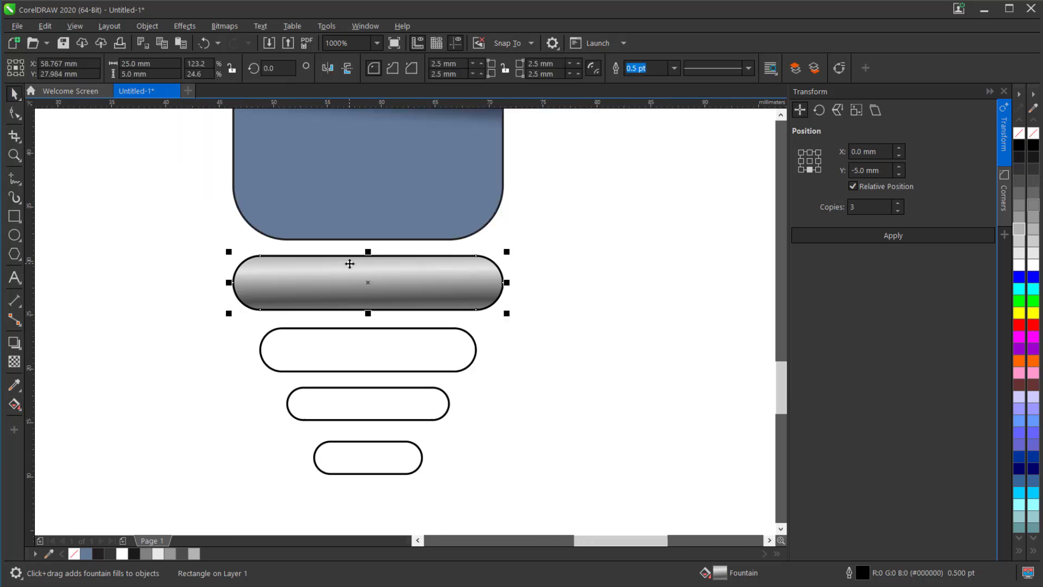
# - Copy the widest bar's metallic fountain fill onto the three smaller bars below it
pyautogui.click(305, 353)
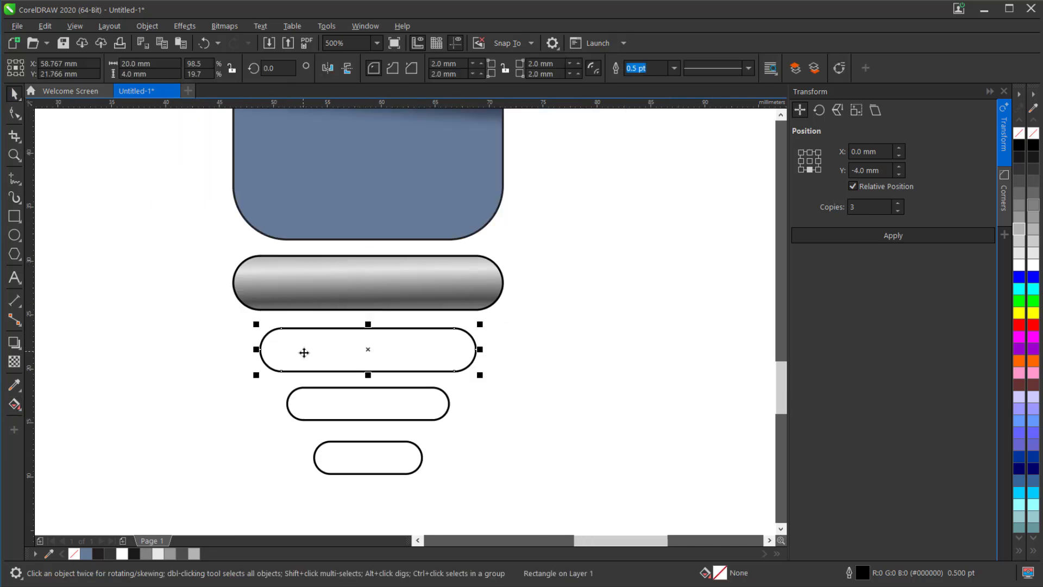
pyautogui.keyDown('shift'); pyautogui.click(321, 411); pyautogui.keyUp('shift')
pyautogui.keyDown('shift'); pyautogui.click(342, 464); pyautogui.keyUp('shift')
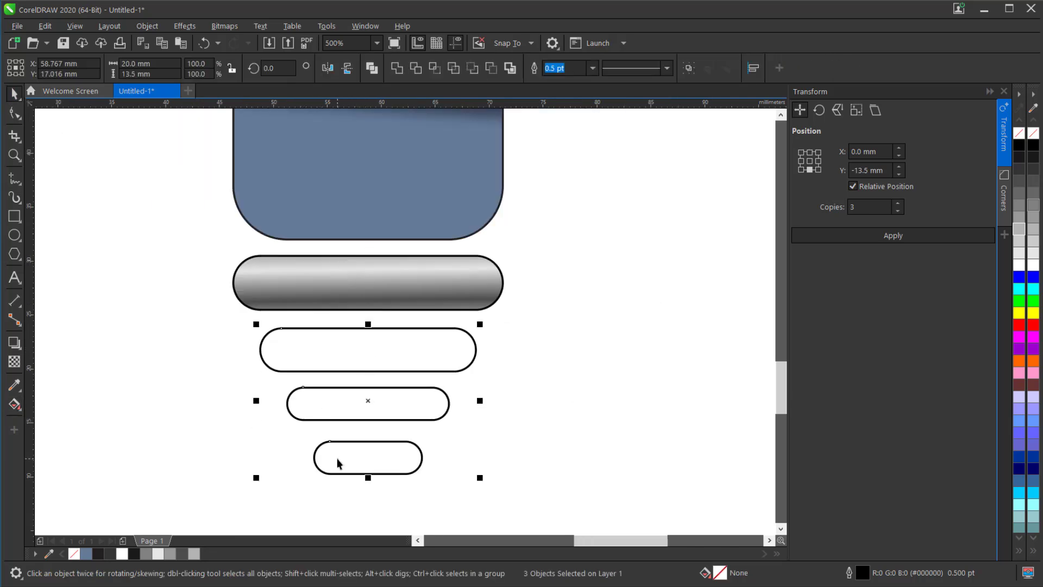
pyautogui.click(12, 412)
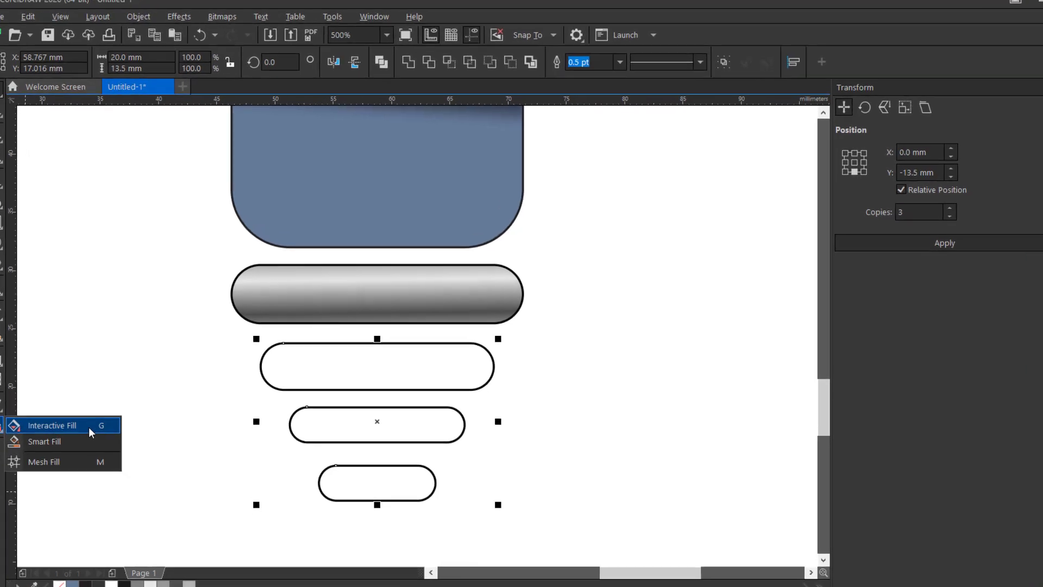
pyautogui.click(61, 405)
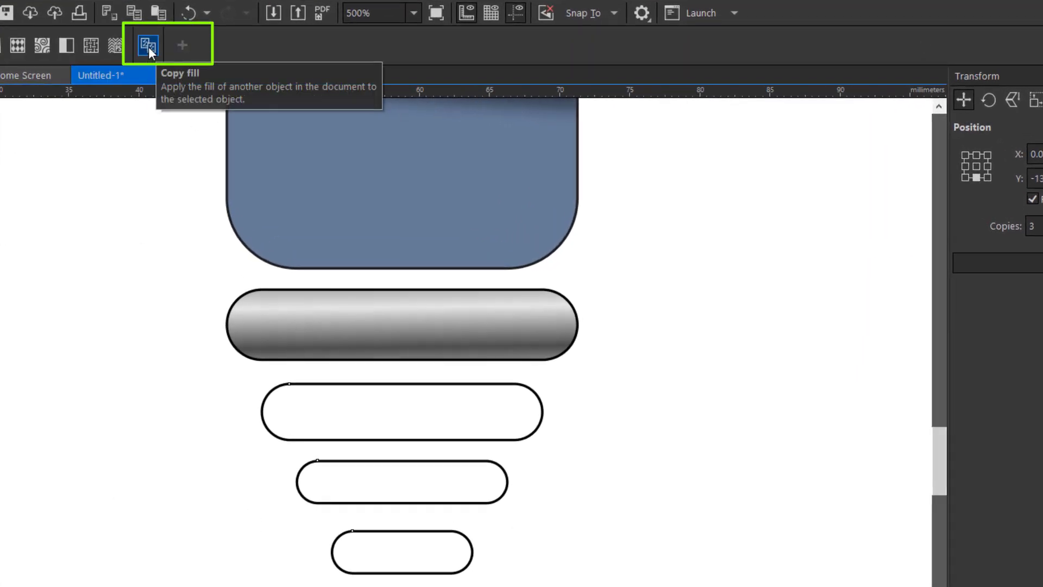
pyautogui.click(387, 326)
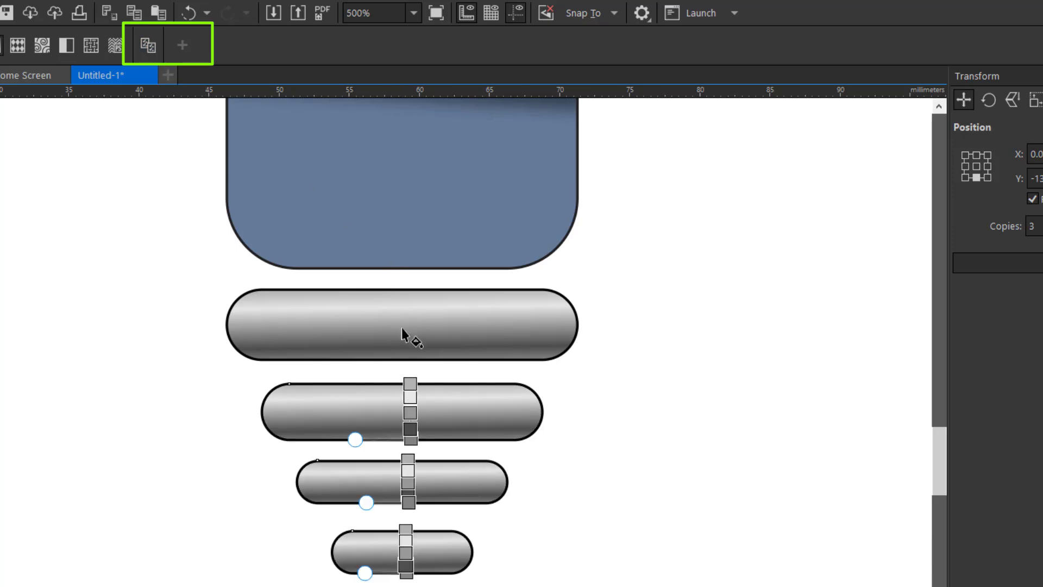
pyautogui.press('space')
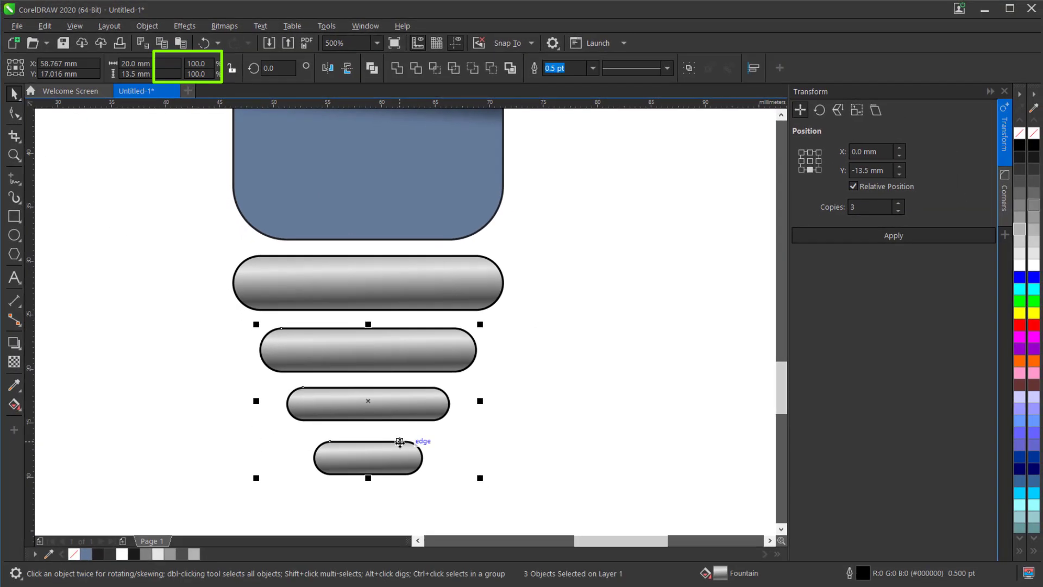
# - Remove the outlines from all the bulb sections and base bars by setting their outline width to None
pyautogui.scroll(-5, 444, 533)
pyautogui.moveTo(302, 197); pyautogui.dragTo(440, 385)
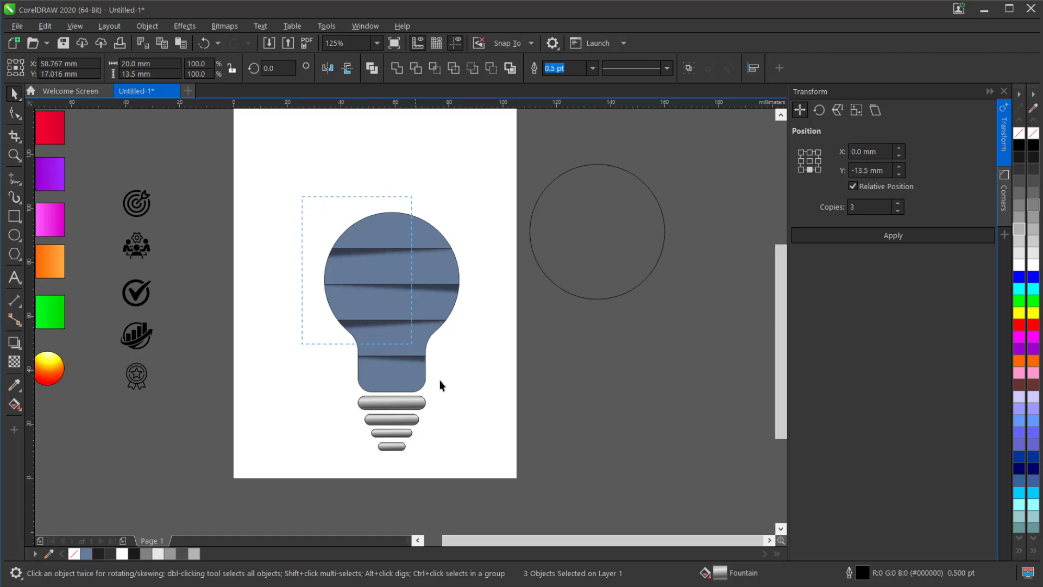
pyautogui.moveTo(490, 481); pyautogui.dragTo(493, 483)
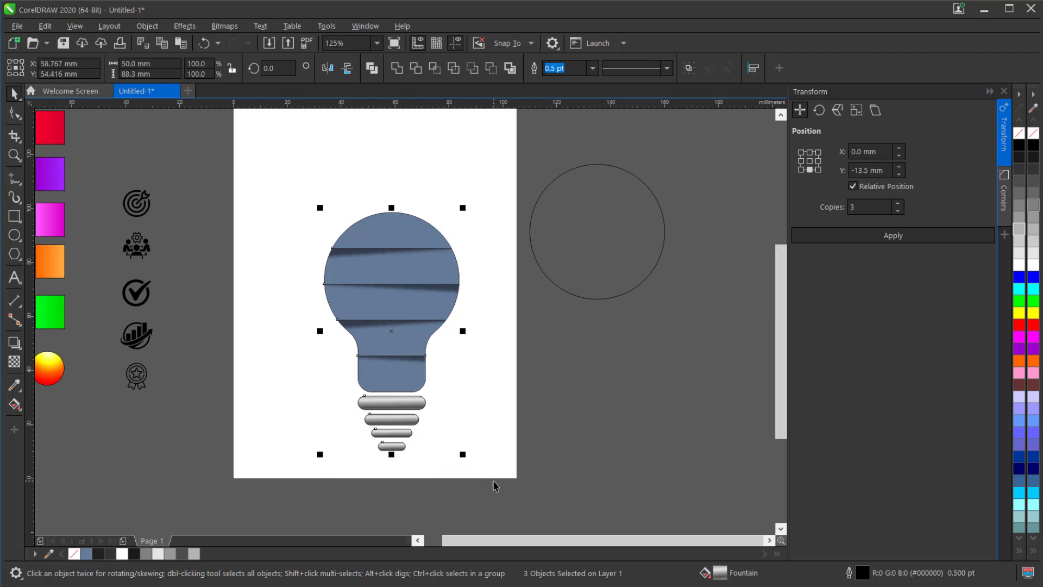
pyautogui.click(593, 69)
pyautogui.click(569, 83)
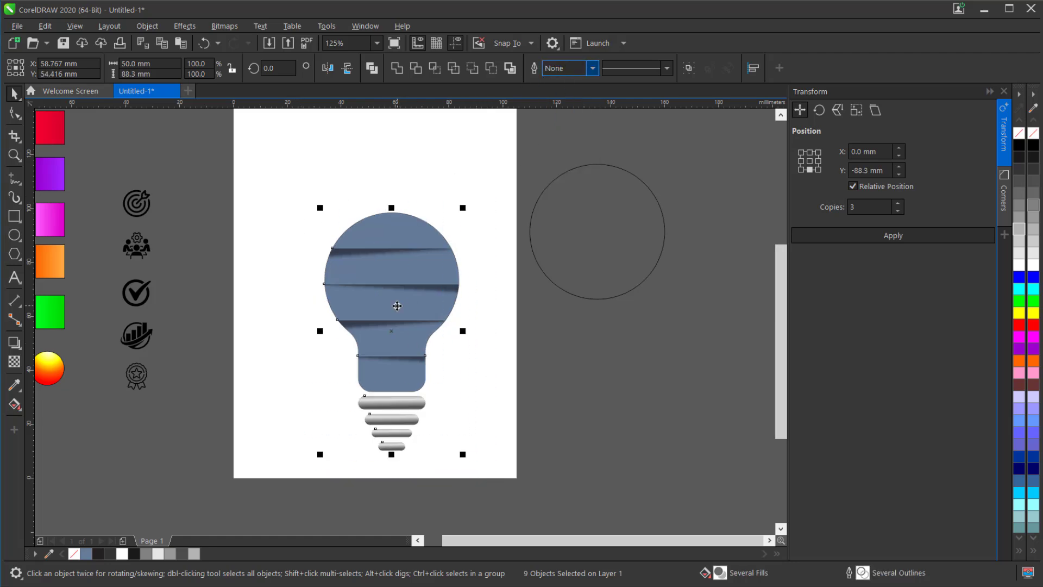
pyautogui.click(493, 375)
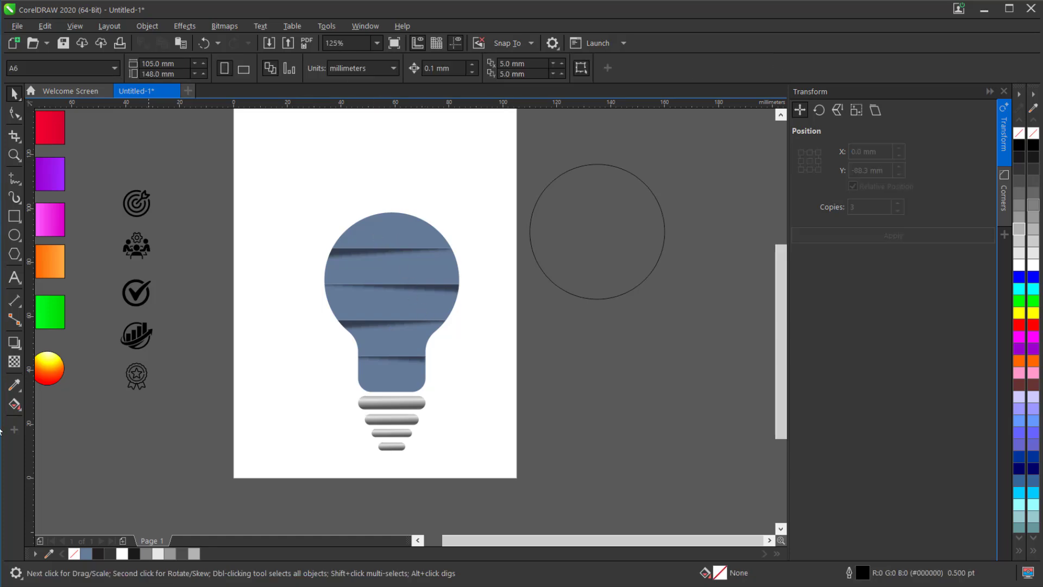
# - Copy the magenta swatch's gradient fill to the bulb's top section and the orange swatch's to the second section
pyautogui.click(407, 235)
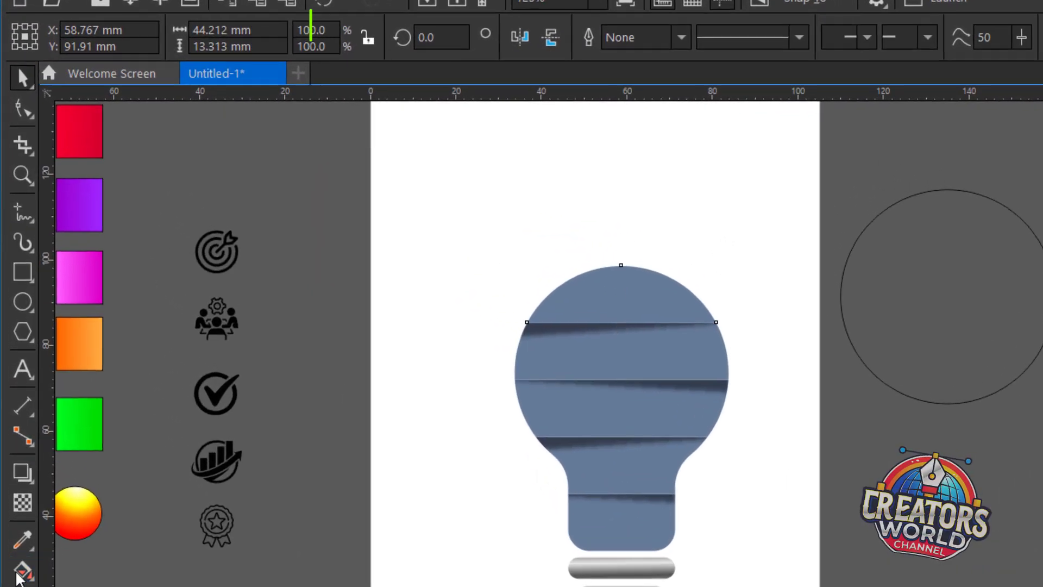
pyautogui.click(19, 574)
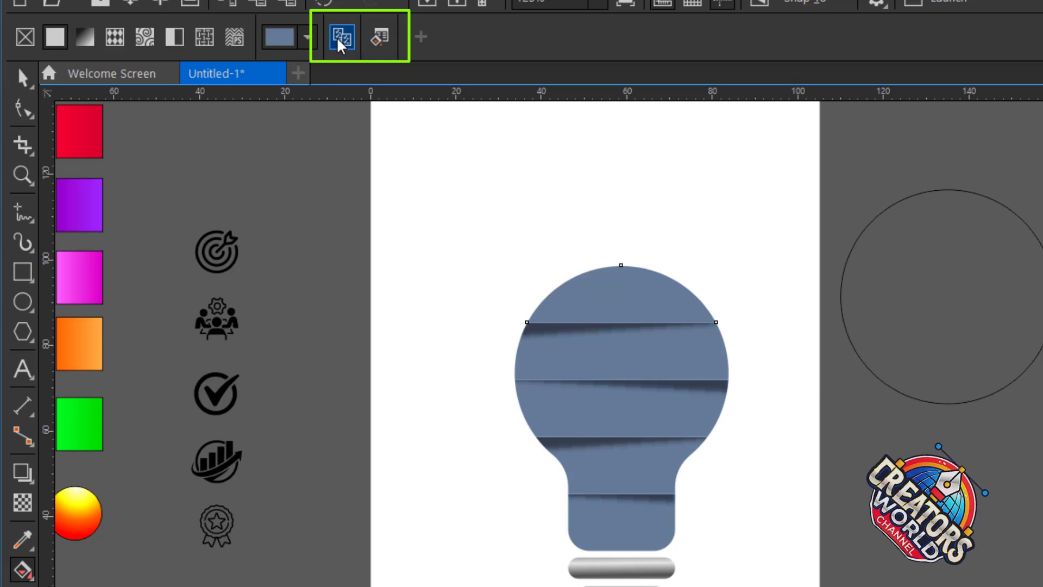
pyautogui.moveTo(73, 275); pyautogui.dragTo(688, 310)
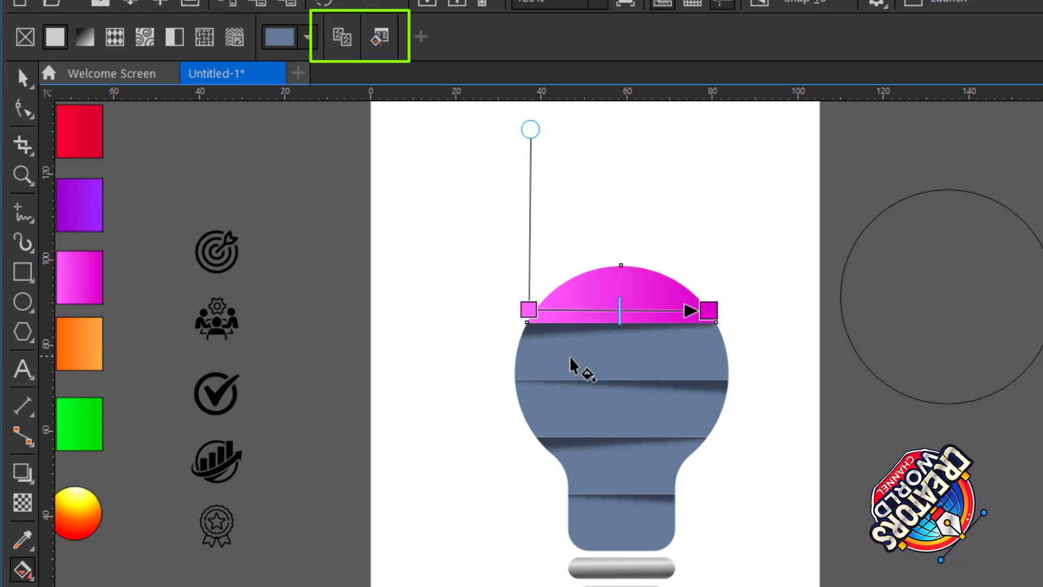
pyautogui.click(571, 367)
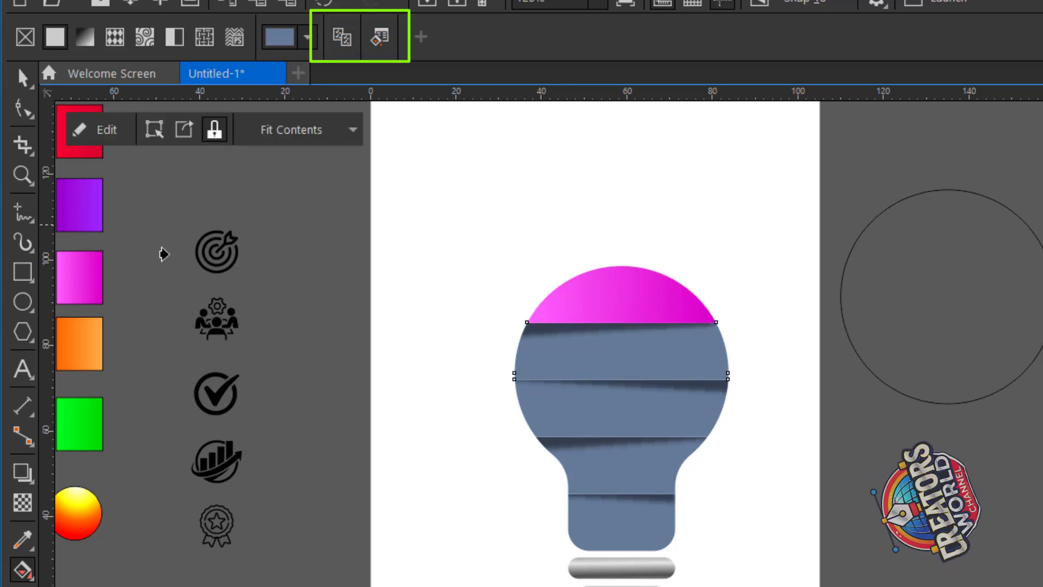
pyautogui.moveTo(85, 353); pyautogui.dragTo(619, 352)
# - Copy the purple swatch's gradient fill to the bulb's third section and the green swatch's to the fourth section
pyautogui.click(570, 431)
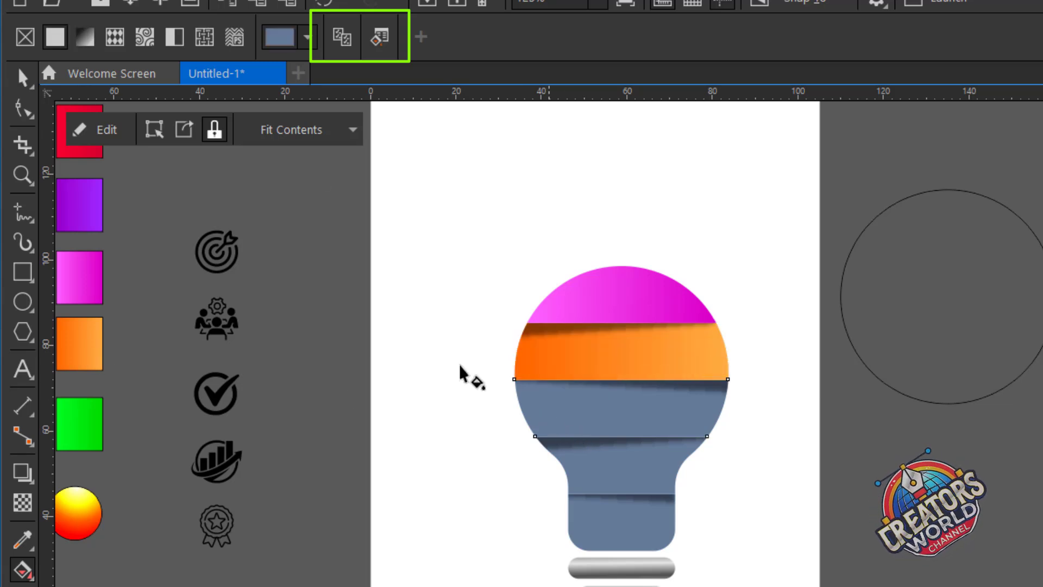
pyautogui.click(340, 39)
pyautogui.click(87, 204)
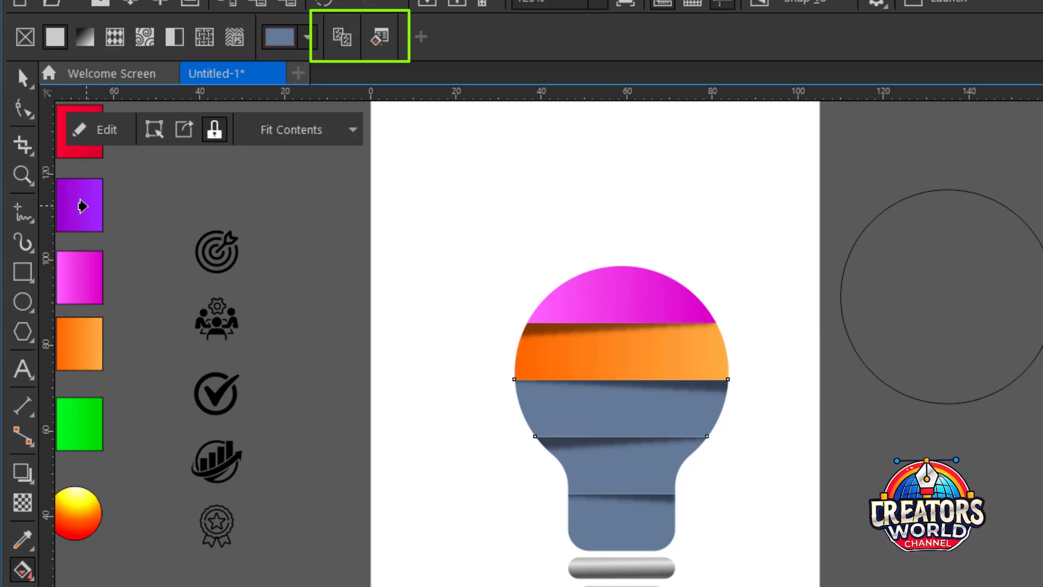
pyautogui.click(599, 482)
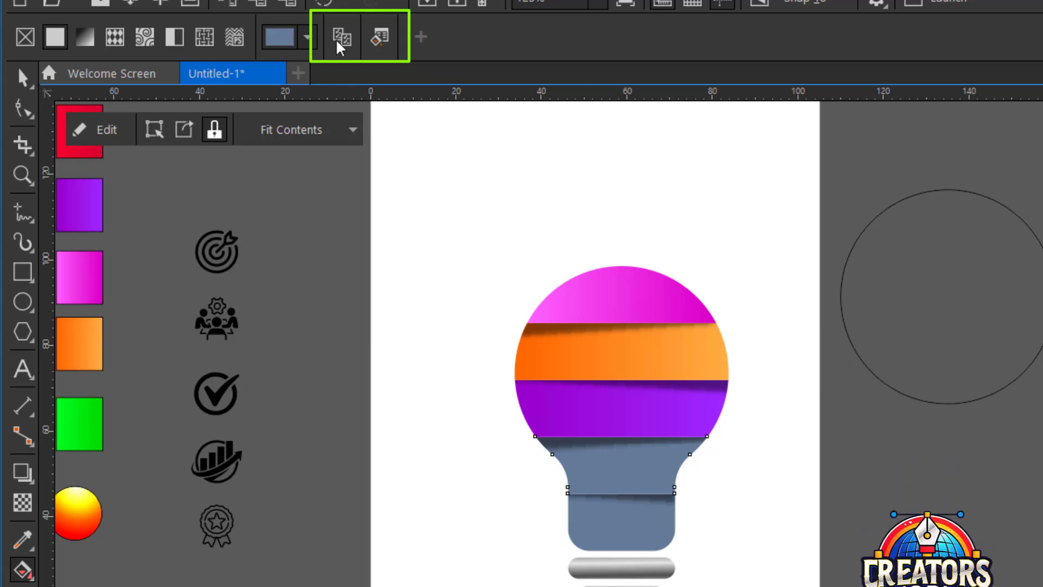
pyautogui.click(346, 40)
pyautogui.click(78, 421)
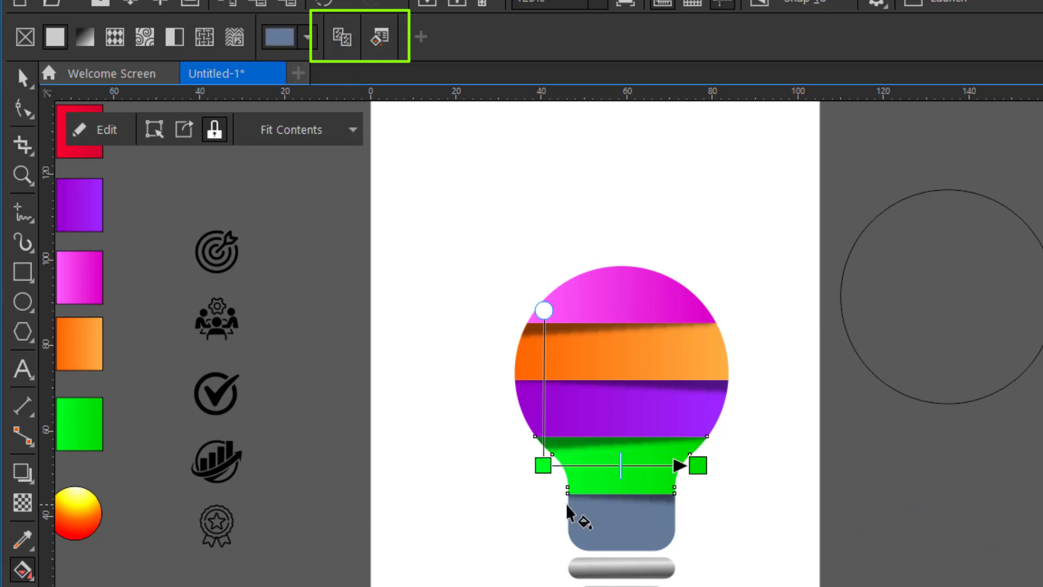
# - Copy the red swatch's gradient fill to the bulb's lowest section and deselect it
pyautogui.click(615, 526)
pyautogui.click(345, 40)
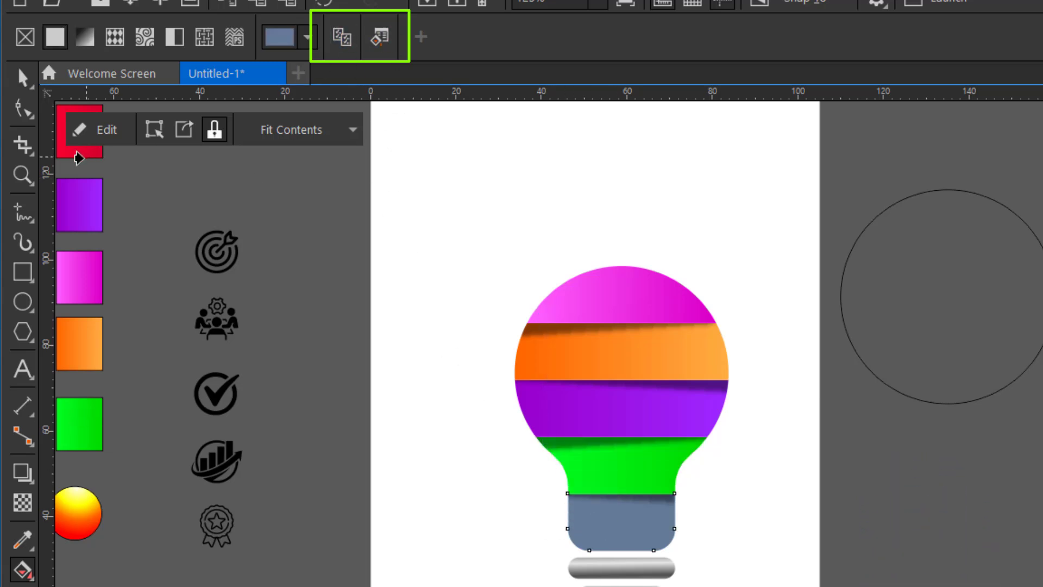
pyautogui.click(82, 151)
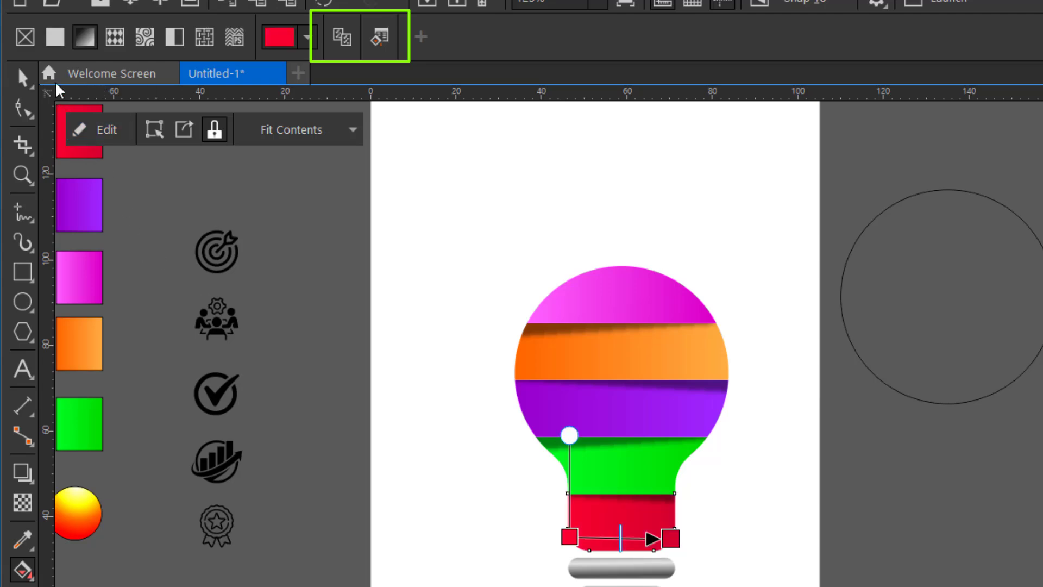
pyautogui.click(24, 75)
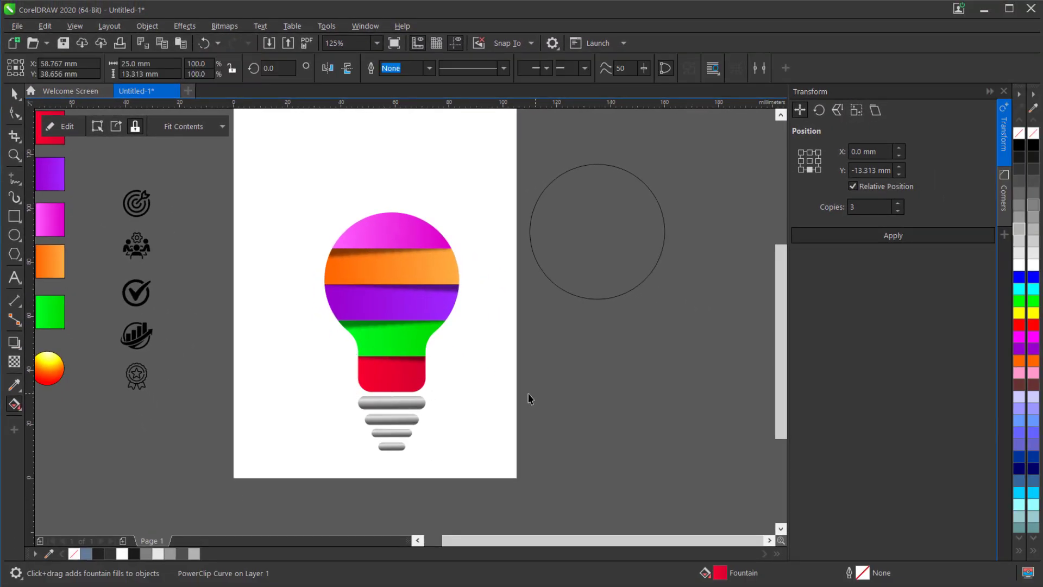
pyautogui.click(723, 534)
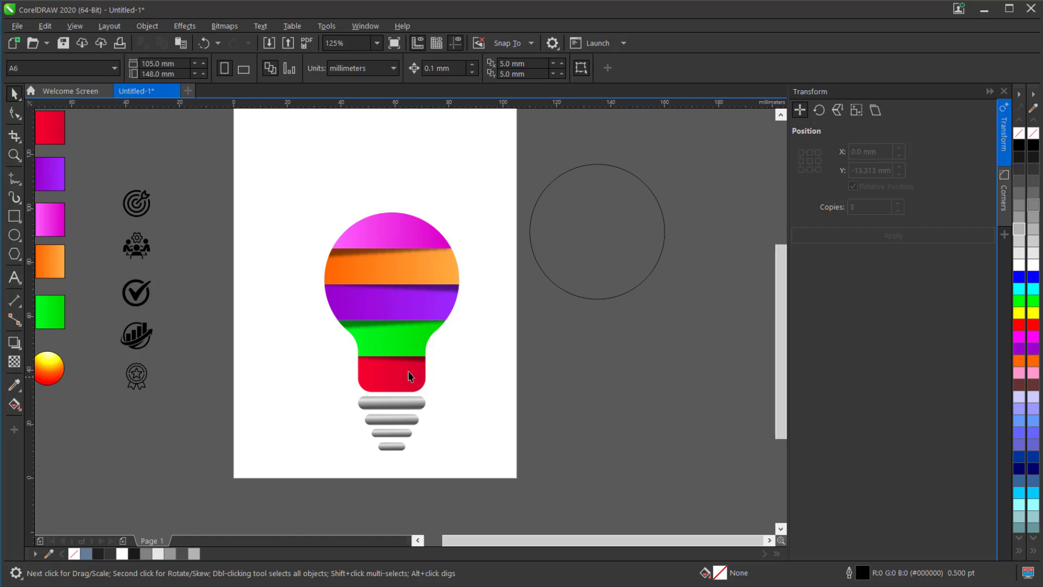
pyautogui.scroll(1, 385, 385)
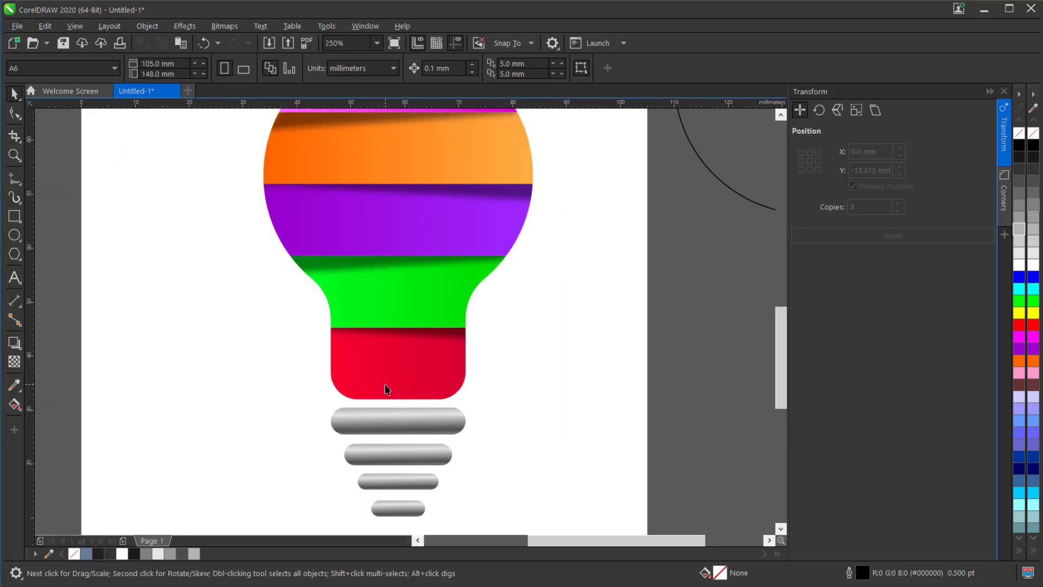
pyautogui.scroll(-1, 385, 385)
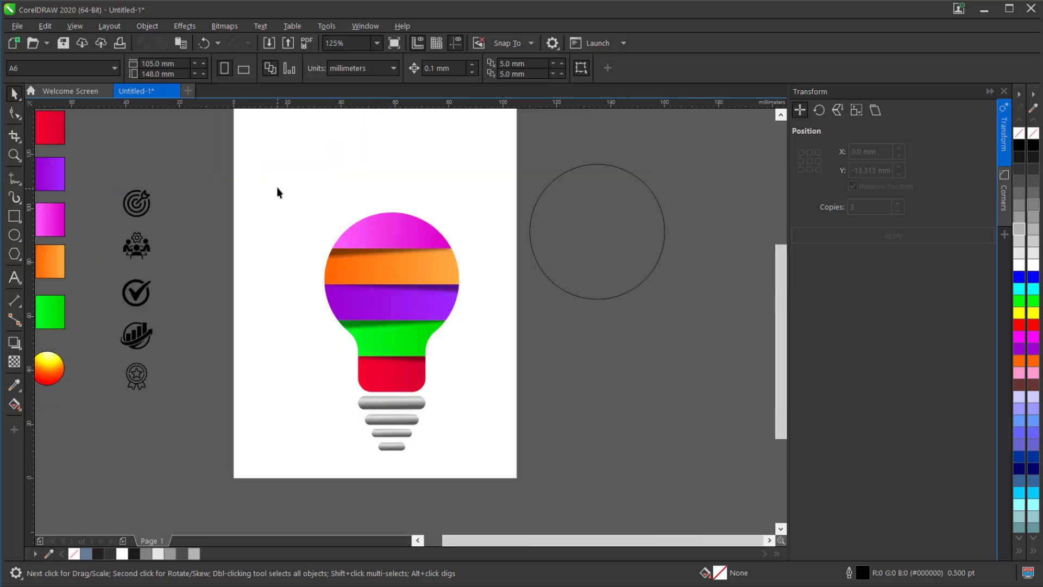
# - Group all the bulb sections and base bars and centre the group on the page
pyautogui.moveTo(474, 442); pyautogui.dragTo(511, 492)
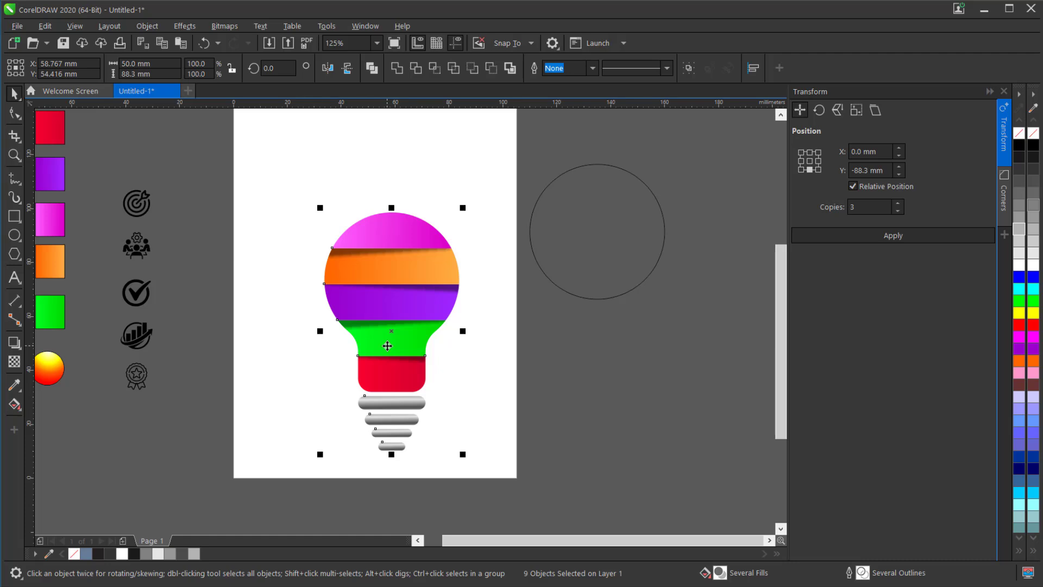
pyautogui.rightClick(414, 311)
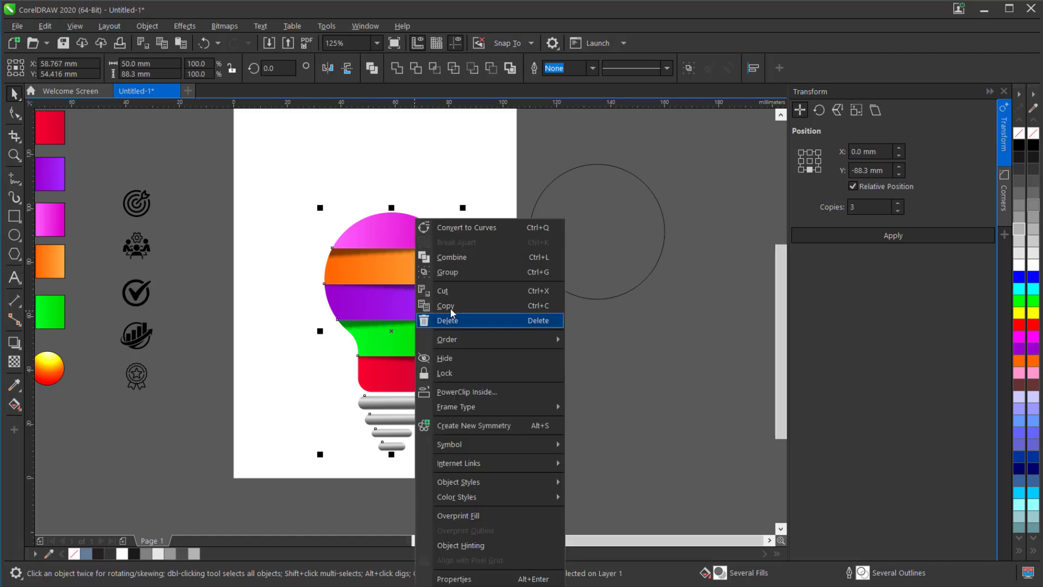
pyautogui.click(465, 271)
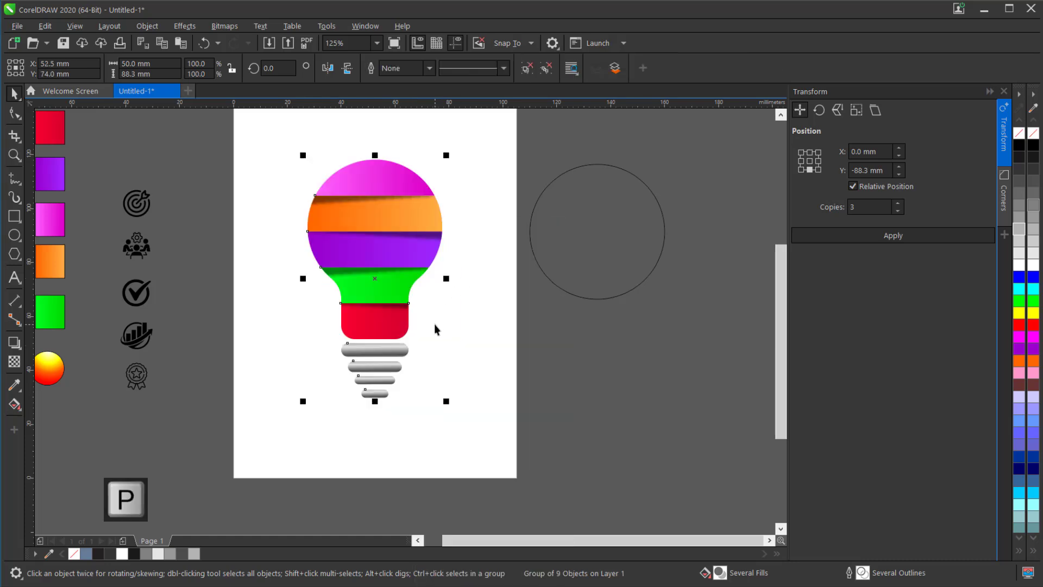
pyautogui.scroll(-2, 435, 324)
pyautogui.scroll(2, 403, 297)
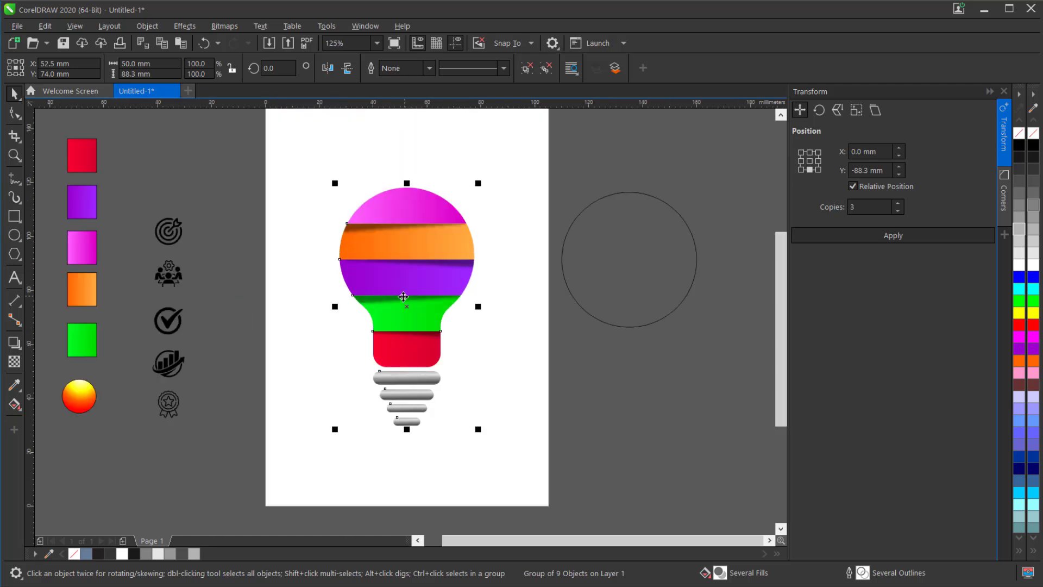
# - Ungroup the centred bulb and clear the selection
pyautogui.rightClick(409, 271)
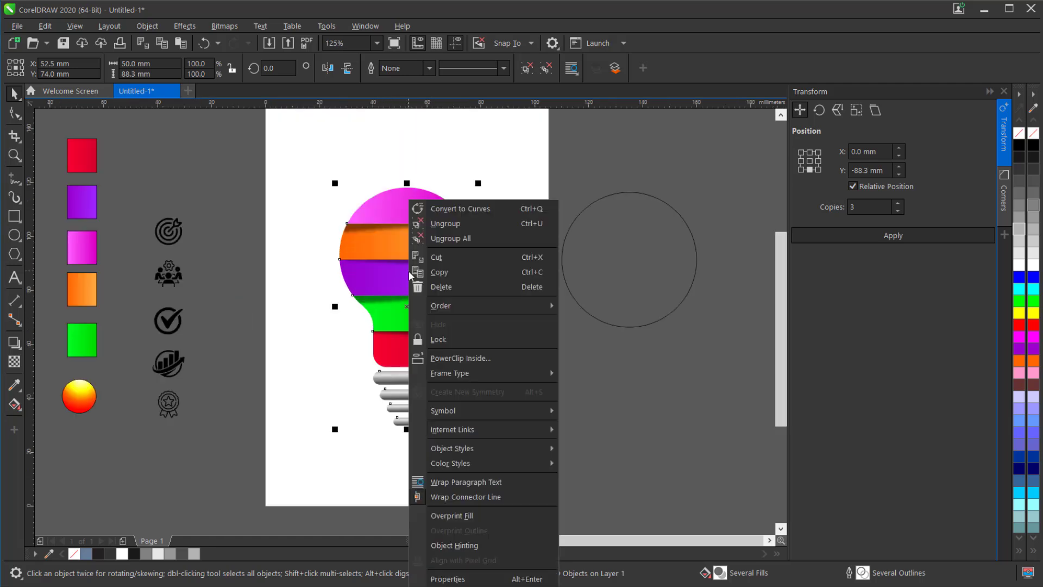
pyautogui.click(471, 223)
pyautogui.click(312, 357)
# - Shift the orange and green bulb sections together about 3.2 mm horizontally to the right
pyautogui.scroll(2, 402, 263)
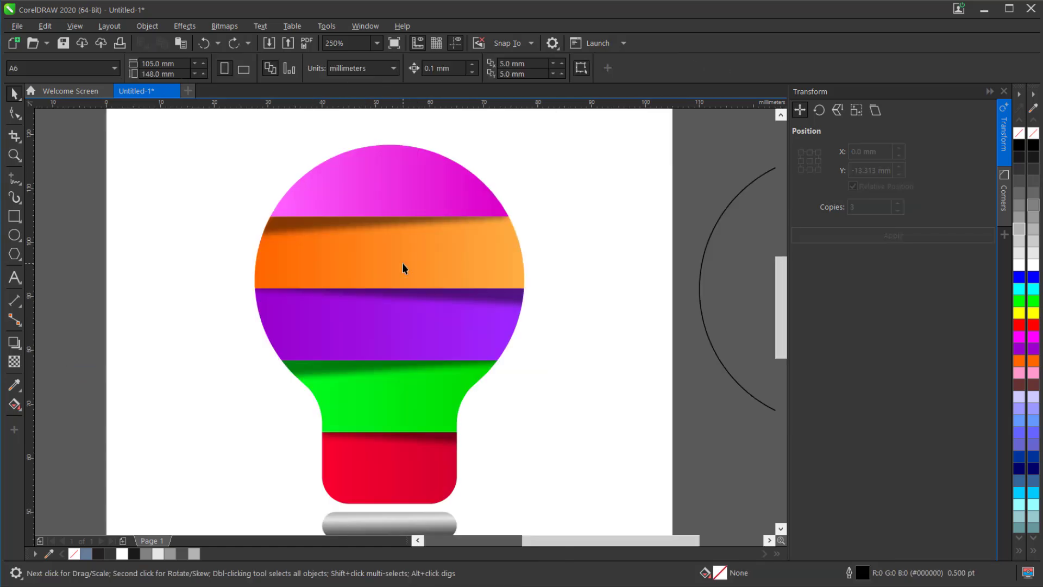
pyautogui.click(402, 263)
pyautogui.keyDown('shift'); pyautogui.click(392, 396); pyautogui.keyUp('shift')
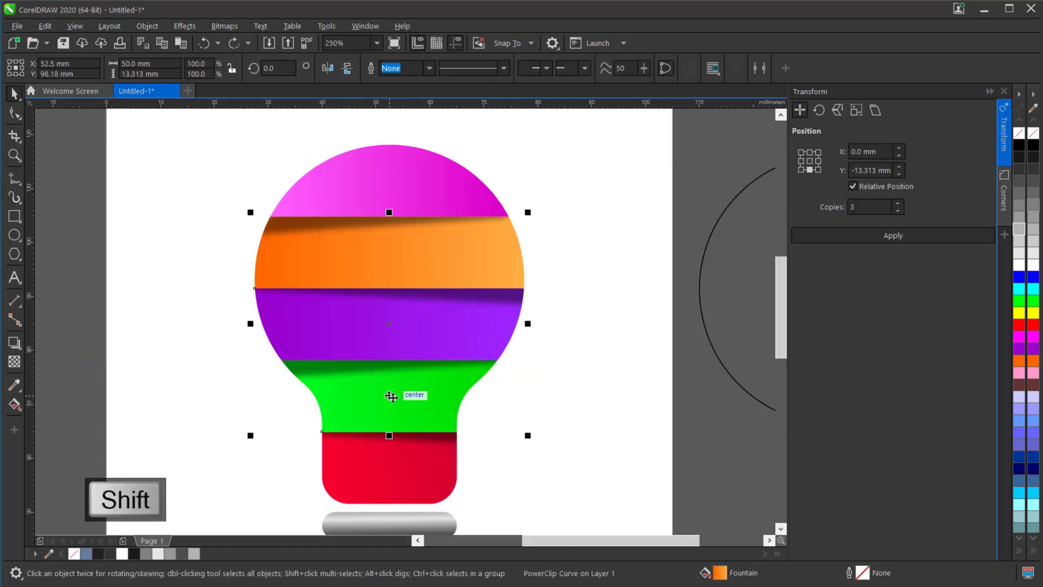
pyautogui.moveTo(361, 407); pyautogui.dragTo(377, 408)
pyautogui.click(344, 174)
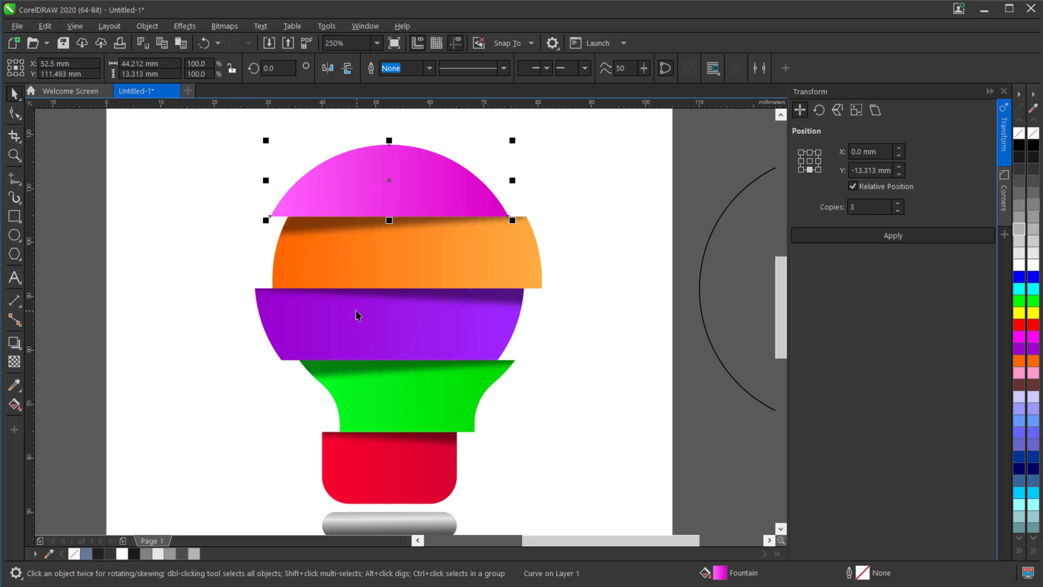
# - Create a boundary curve around all the bulb sections and base bars
pyautogui.scroll(-2, 356, 314)
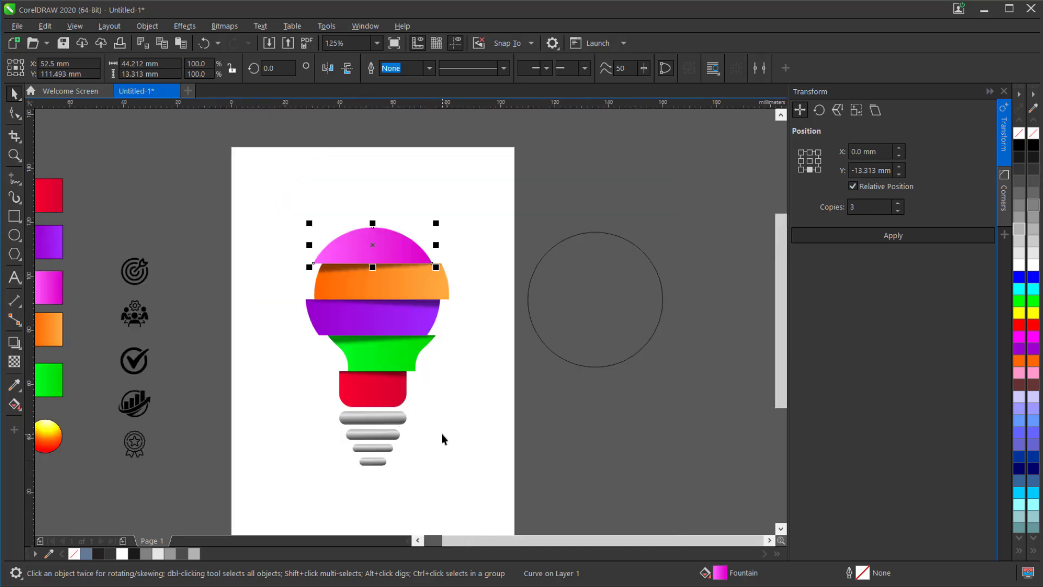
pyautogui.moveTo(266, 203); pyautogui.dragTo(481, 523)
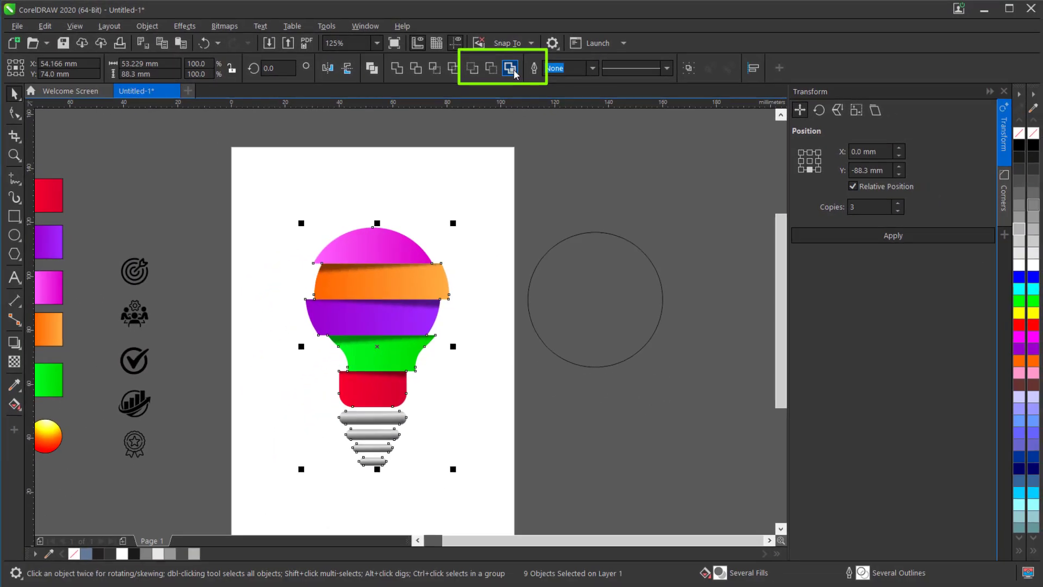
pyautogui.click(484, 30)
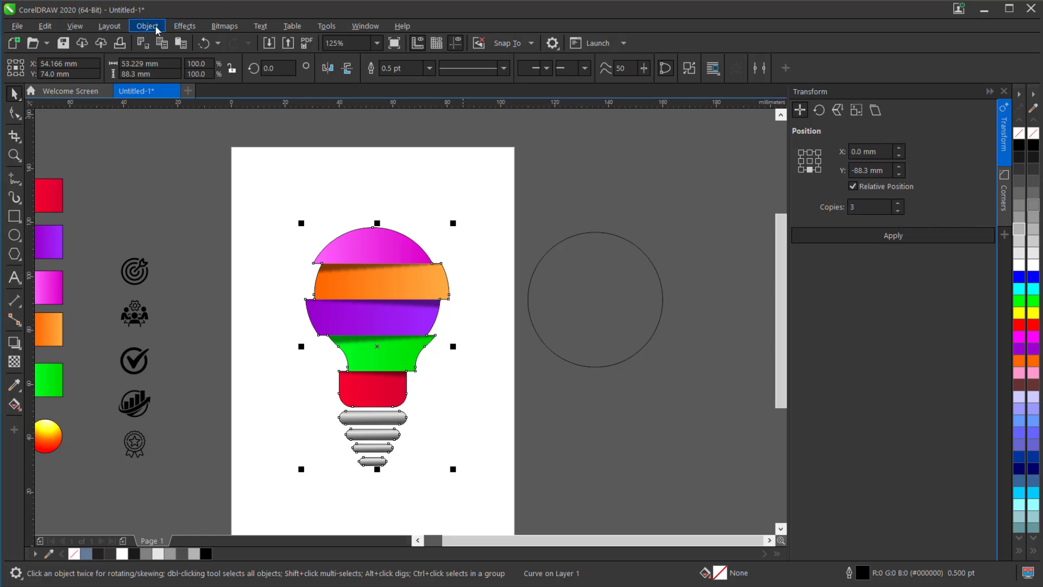
# - Apply a one-step outside contour with a 5 mm offset to the boundary curve around the bulb
pyautogui.click(182, 26)
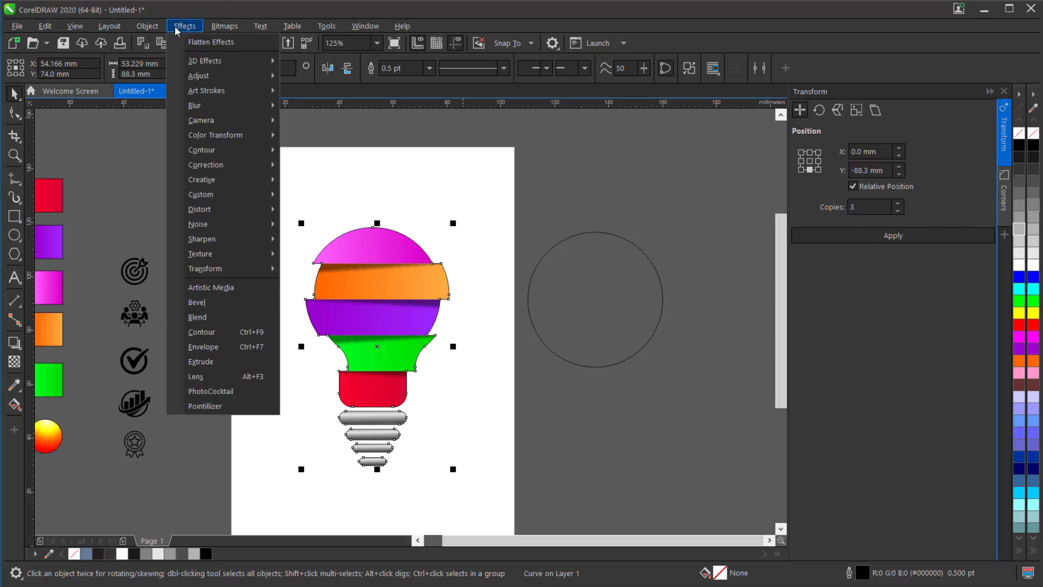
pyautogui.click(229, 332)
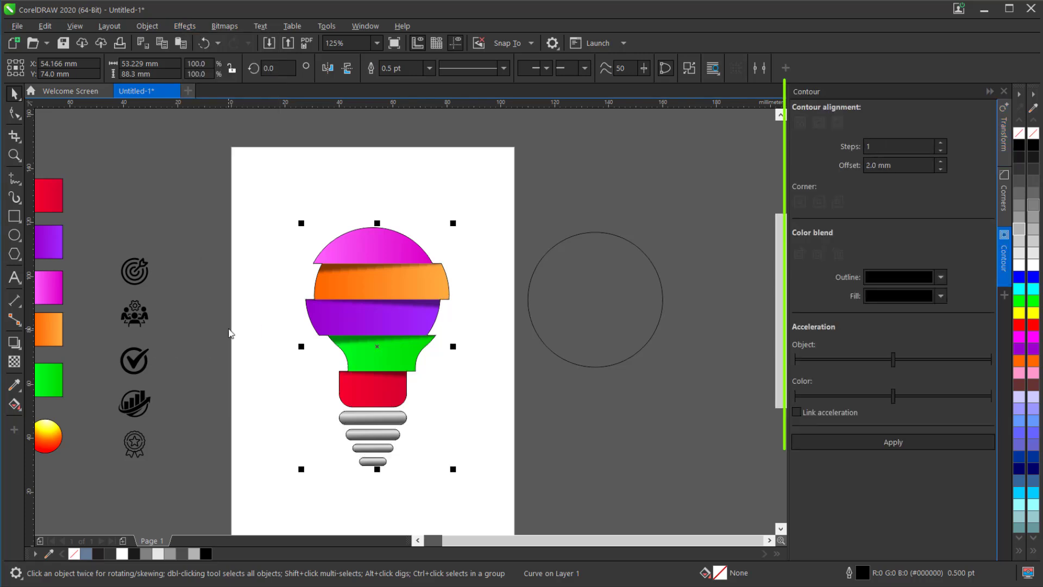
pyautogui.click(837, 125)
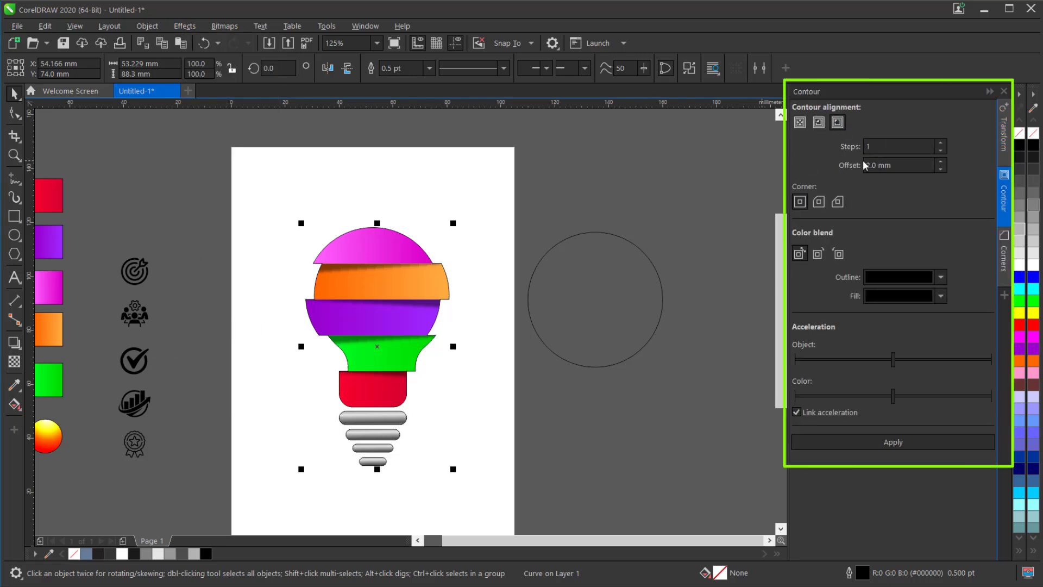
pyautogui.moveTo(894, 166); pyautogui.dragTo(857, 168)
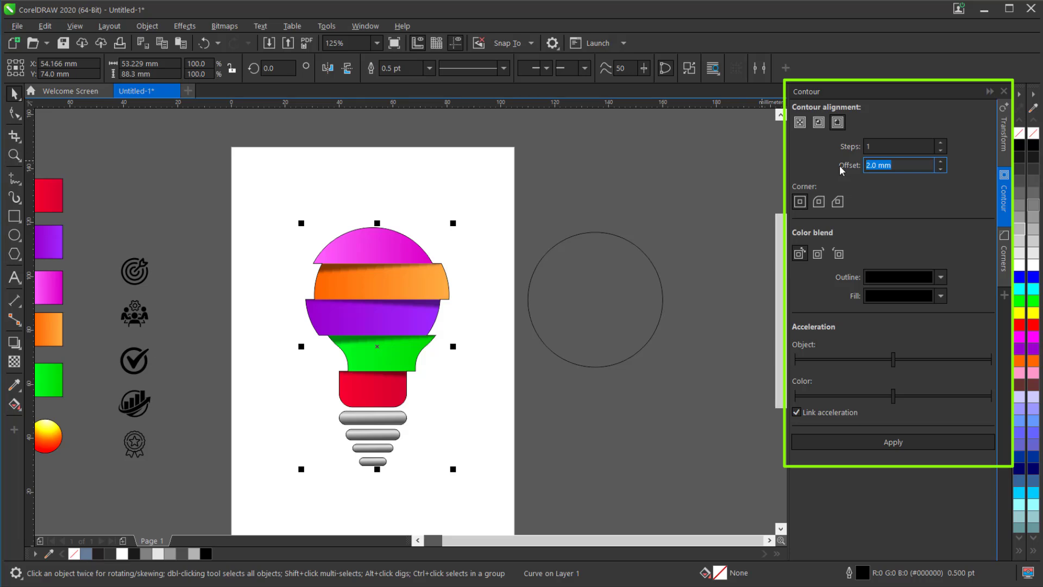
pyautogui.write('5')
pyautogui.click(864, 442)
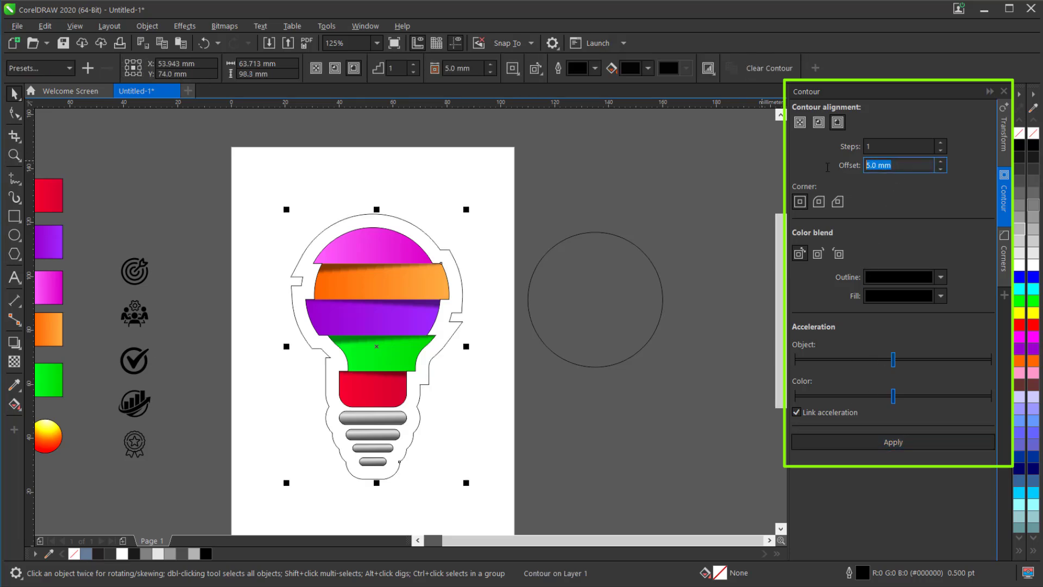
# - Set the contour's offset to 2 mm and give it round corners
pyautogui.write('2')
pyautogui.press('Return')
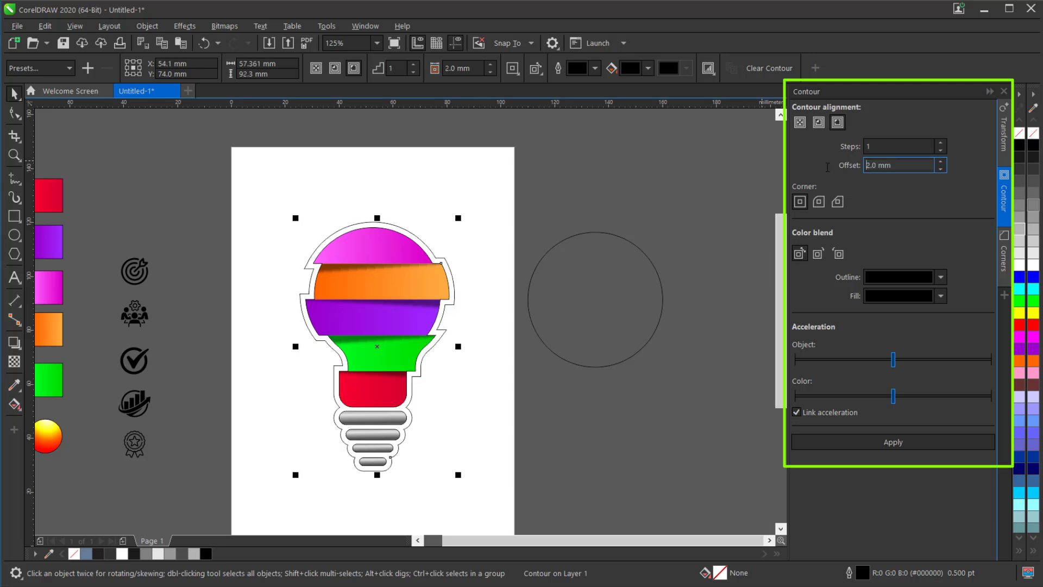
pyautogui.click(820, 207)
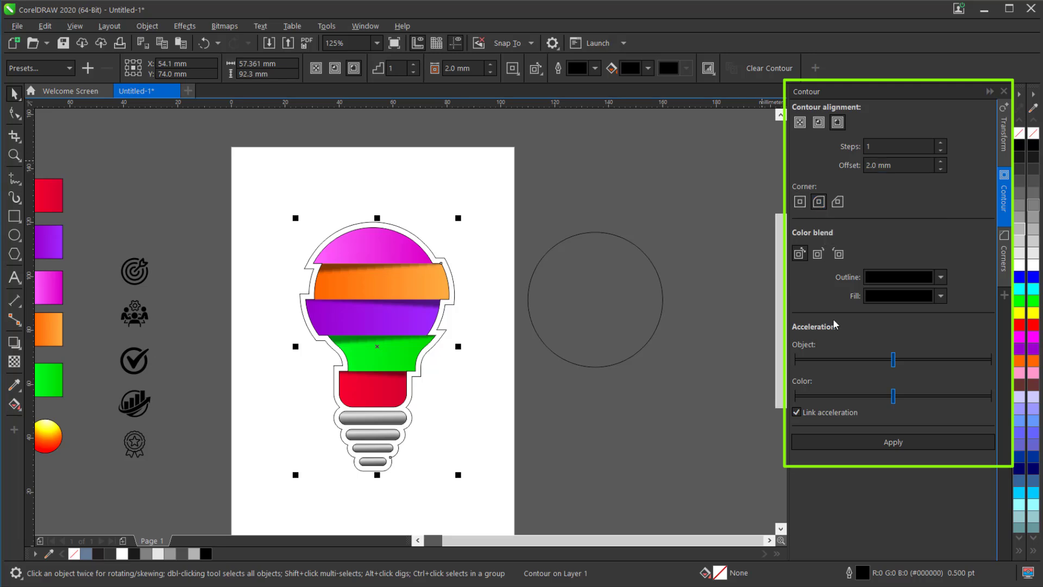
pyautogui.click(884, 443)
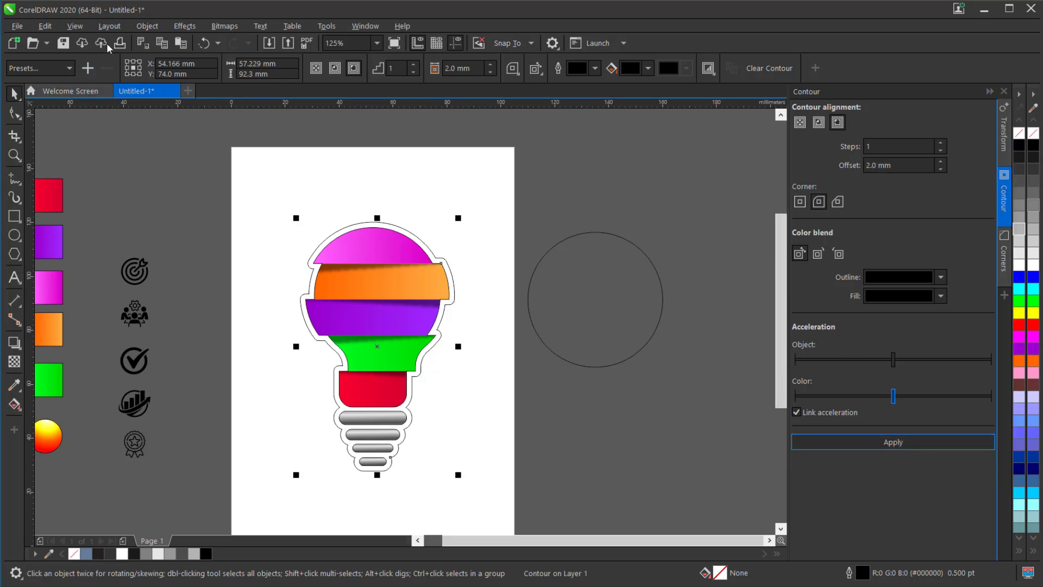
# - Break the contour apart and delete the inner boundary curve, keeping the outer one
pyautogui.click(147, 25)
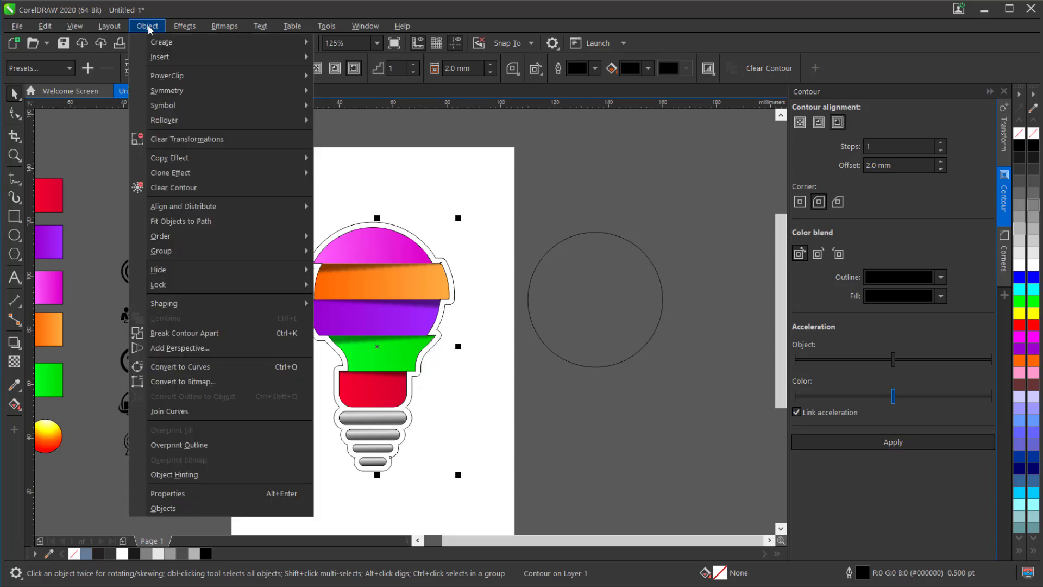
pyautogui.click(206, 334)
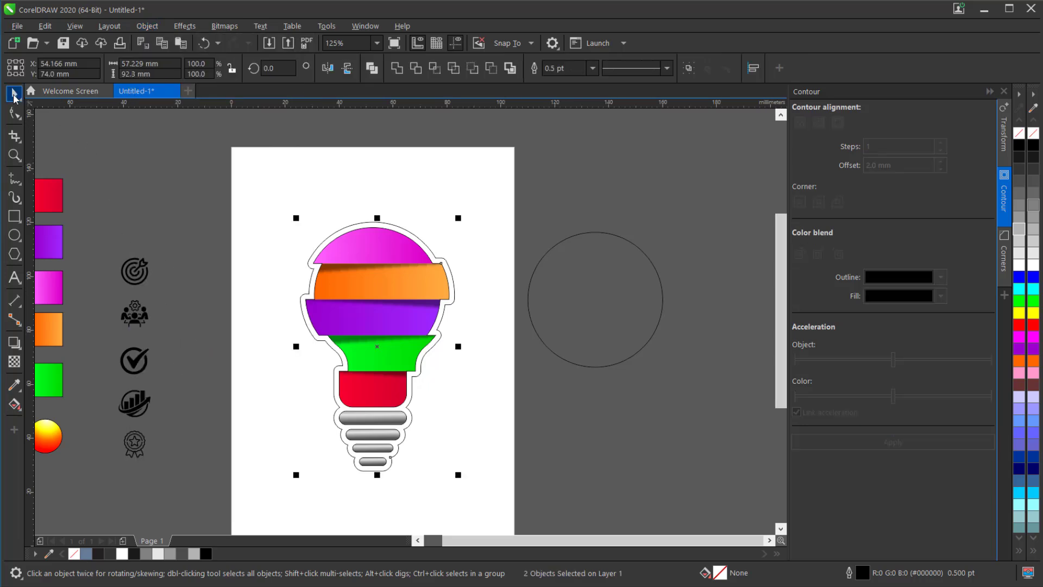
pyautogui.click(355, 258)
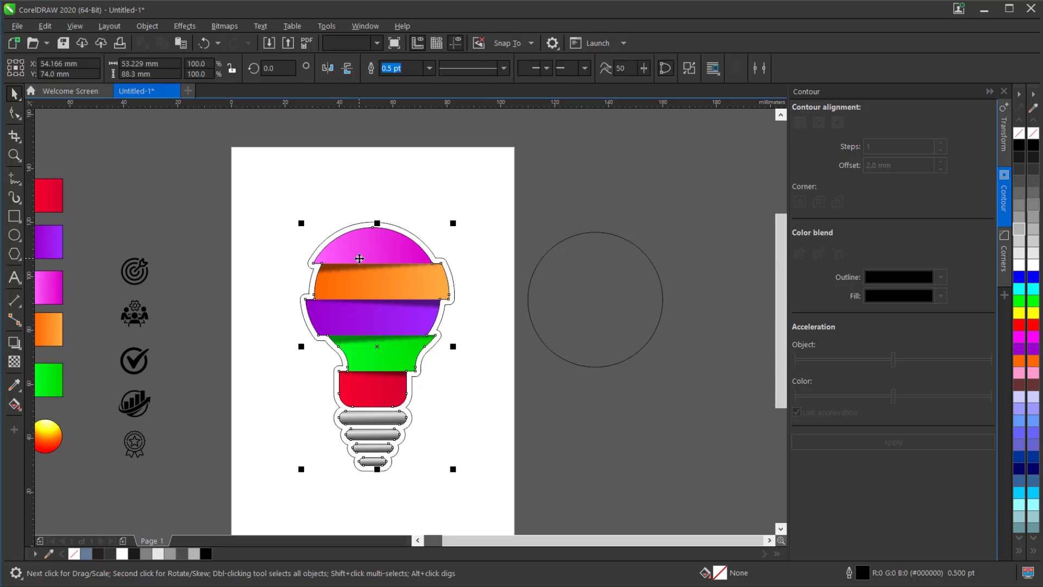
# - Fill the outer contour shape with white and send it to the back of the page
pyautogui.click(377, 222)
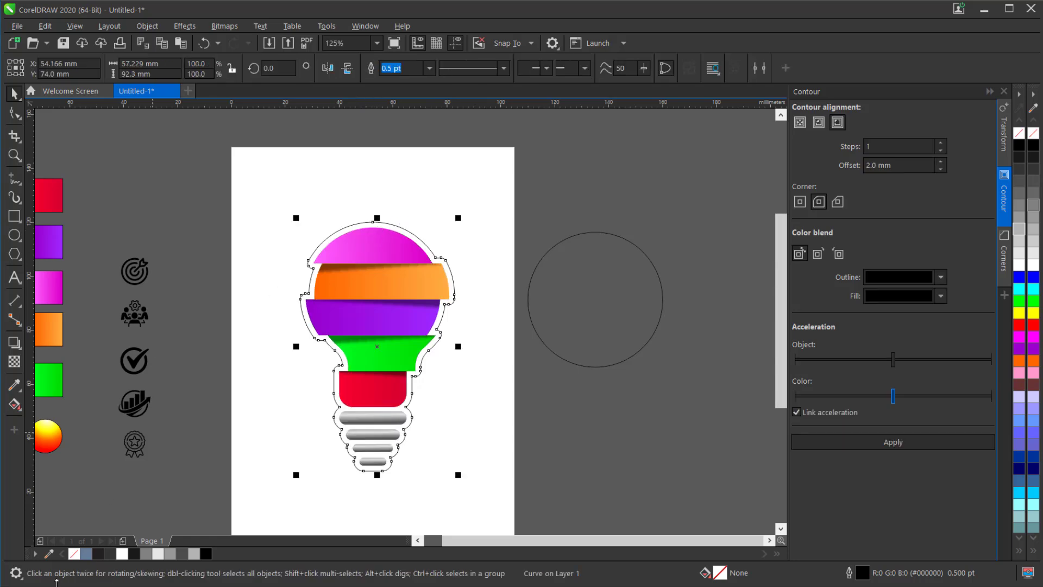
pyautogui.click(1020, 266)
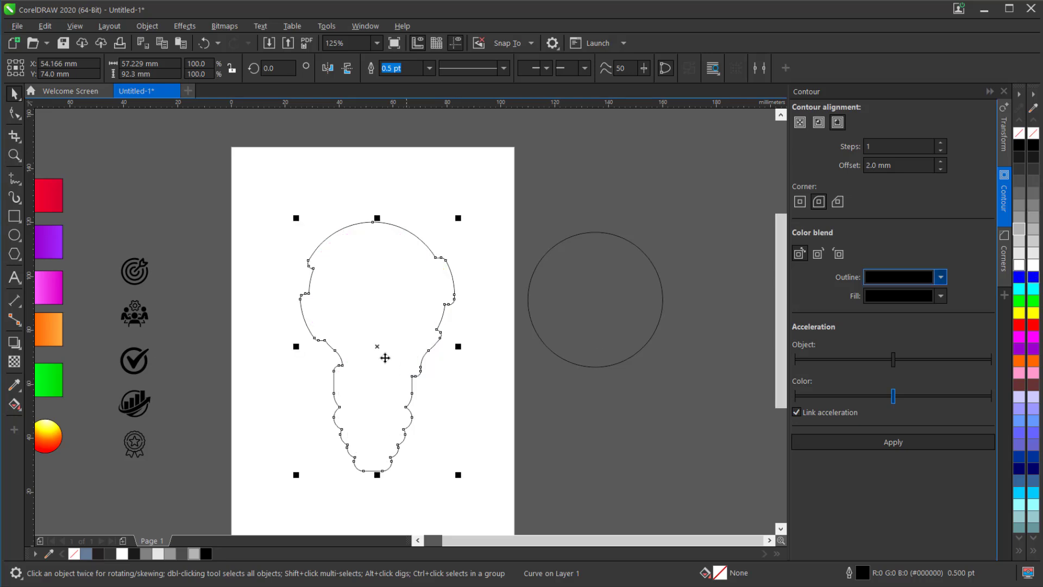
pyautogui.rightClick(371, 327)
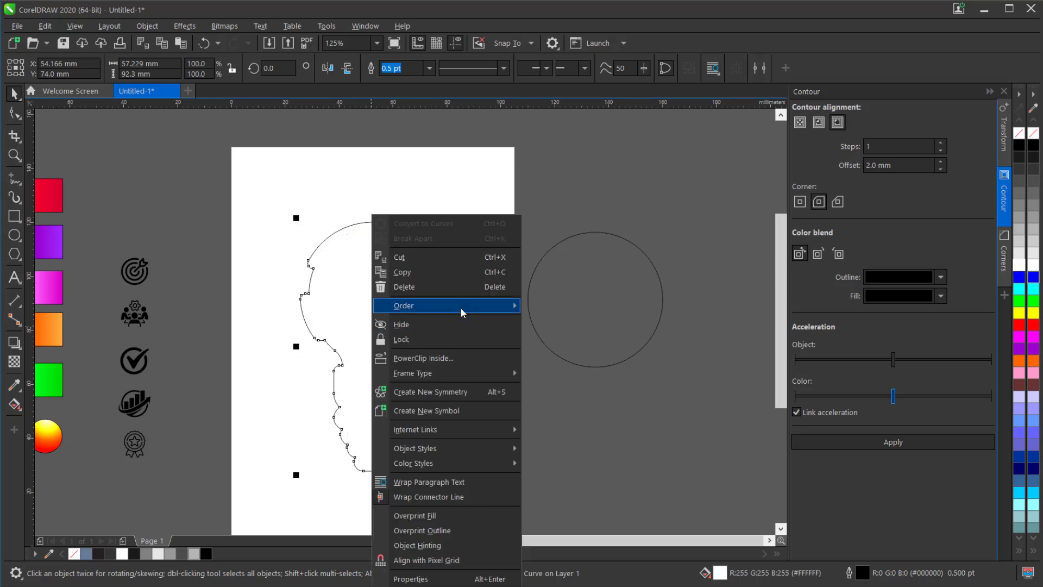
pyautogui.moveTo(461, 307)
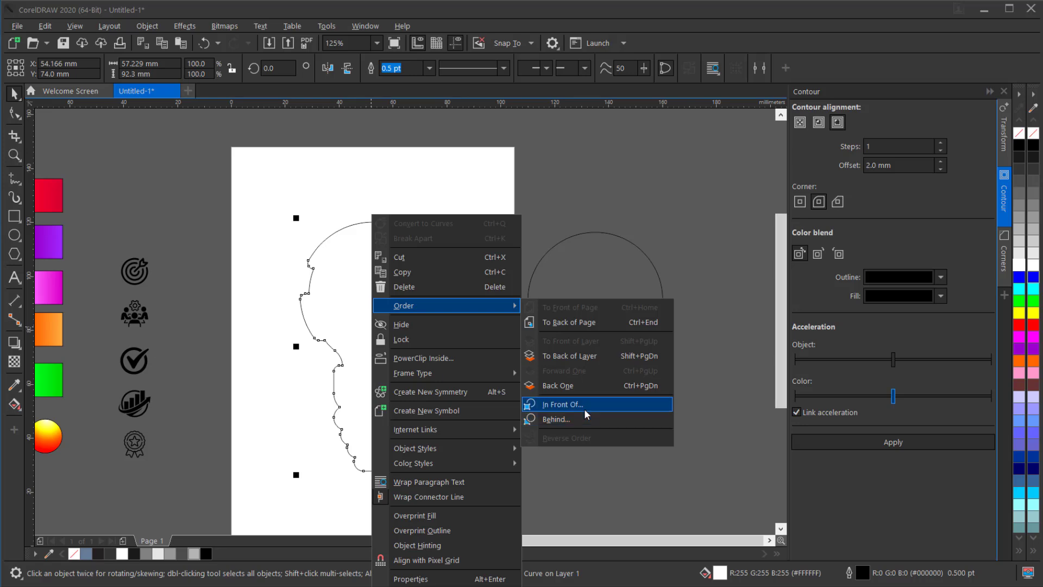
pyautogui.click(583, 324)
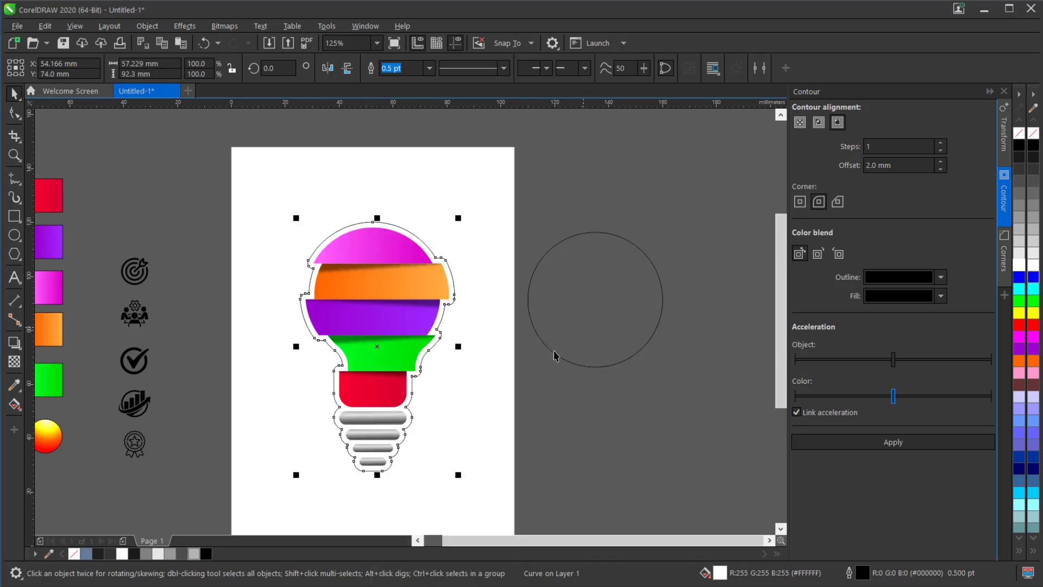
# - Bring the unfilled 50 mm circle beside the page to the front of the page
pyautogui.click(577, 328)
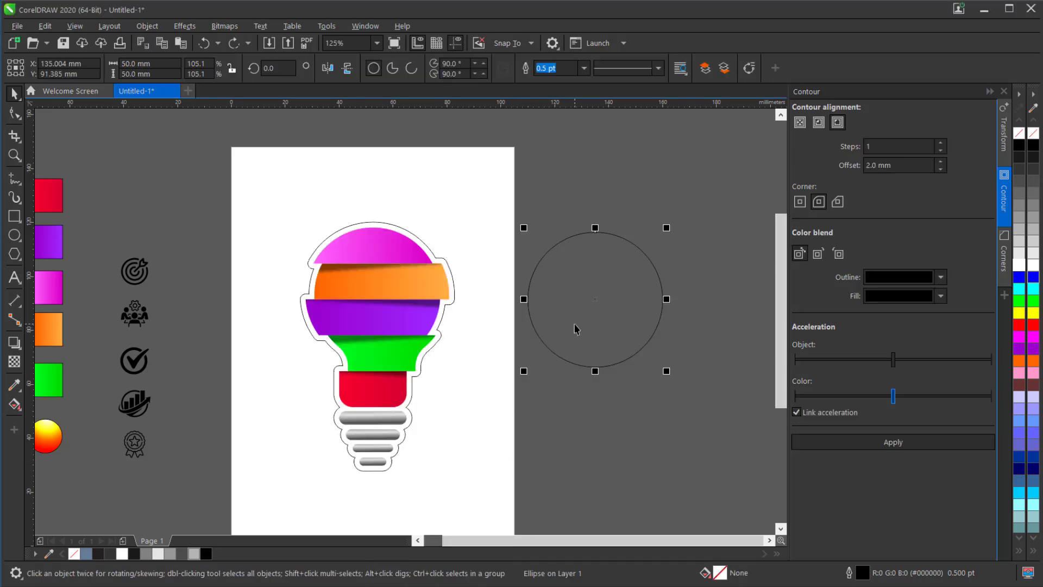
pyautogui.rightClick(575, 324)
pyautogui.moveTo(600, 311)
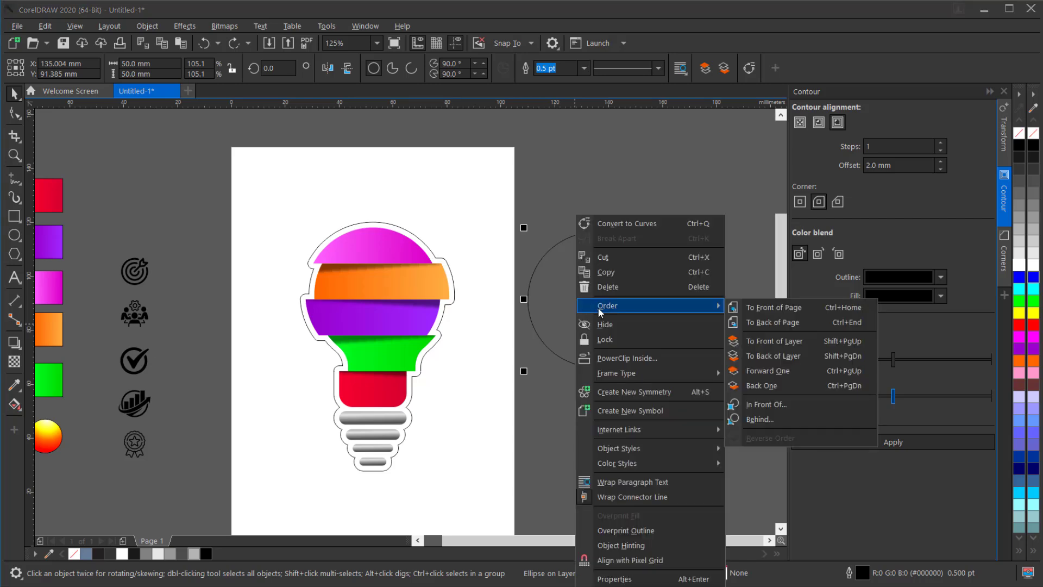
pyautogui.click(774, 308)
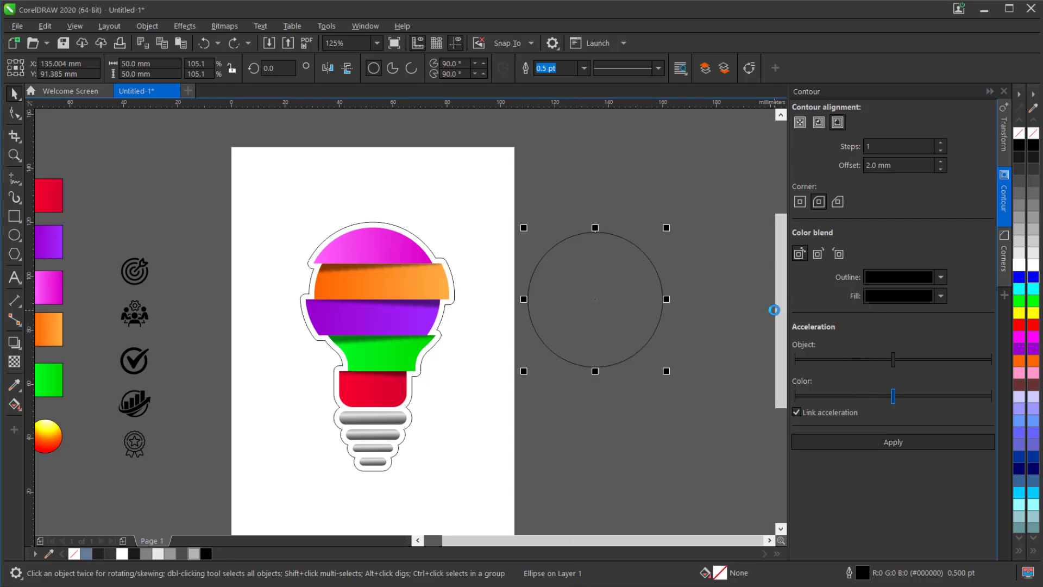
# - Align the circle to the pink bulb section, centred horizontally and flush with its top edge, and clear the selection
pyautogui.keyDown('shift'); pyautogui.click(389, 257); pyautogui.keyUp('shift')
pyautogui.press('c')
pyautogui.press('e')
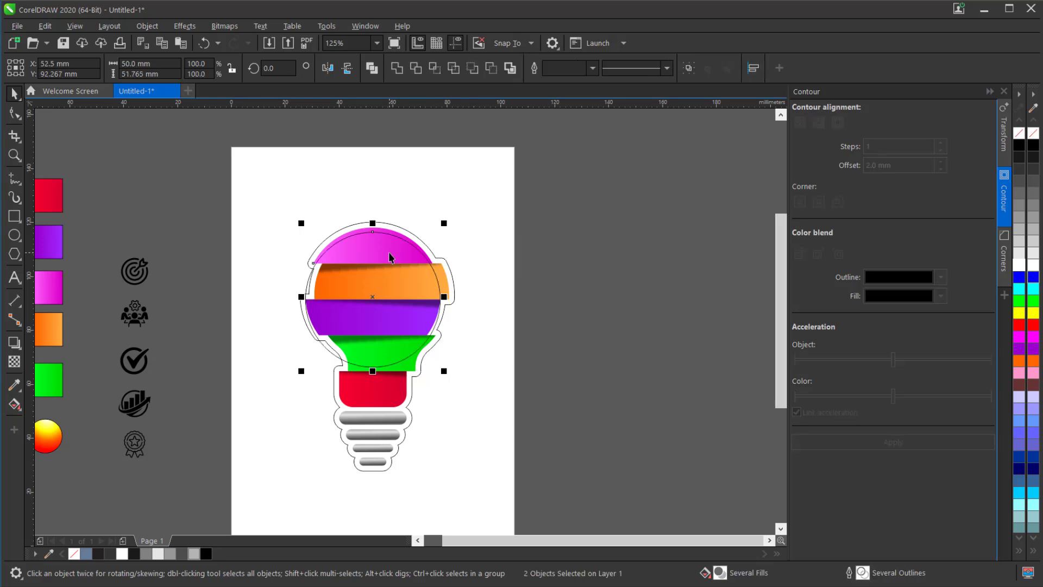
pyautogui.press('t')
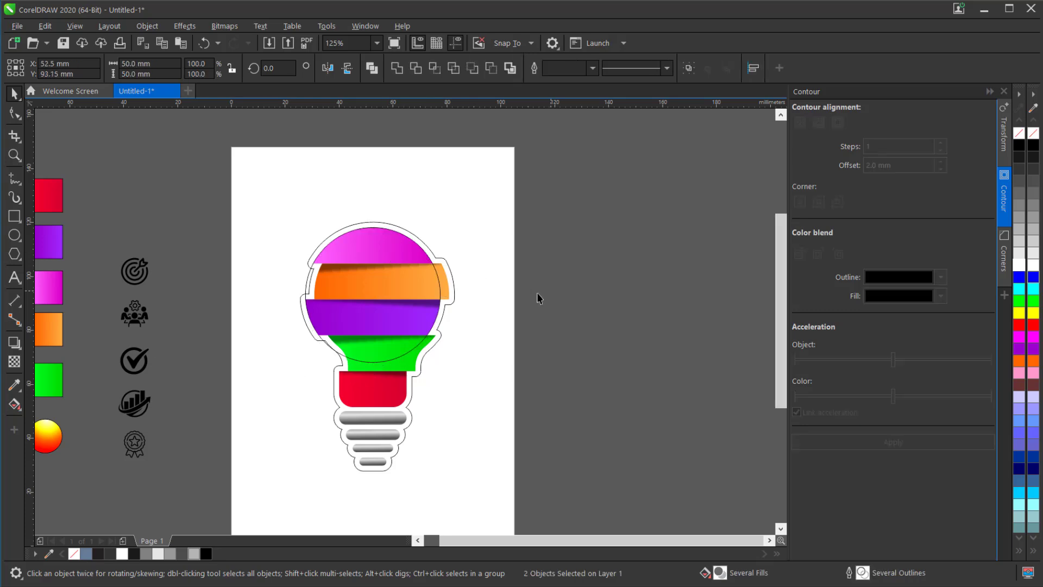
pyautogui.click(536, 294)
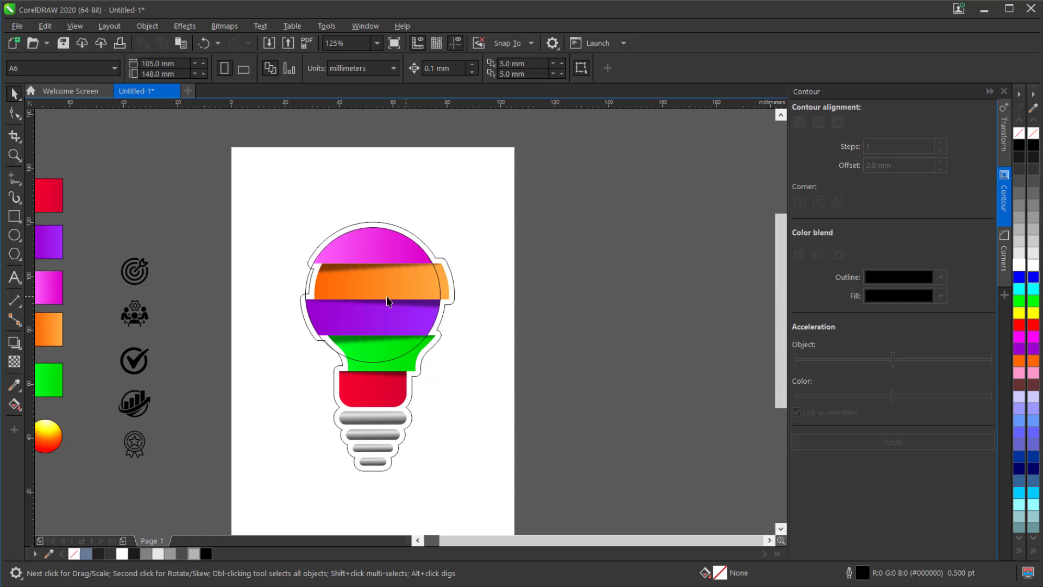
# - Draw a vertical Bézier line about 14.4 mm long above the top centre of the bulb
pyautogui.click(16, 180)
pyautogui.click(58, 208)
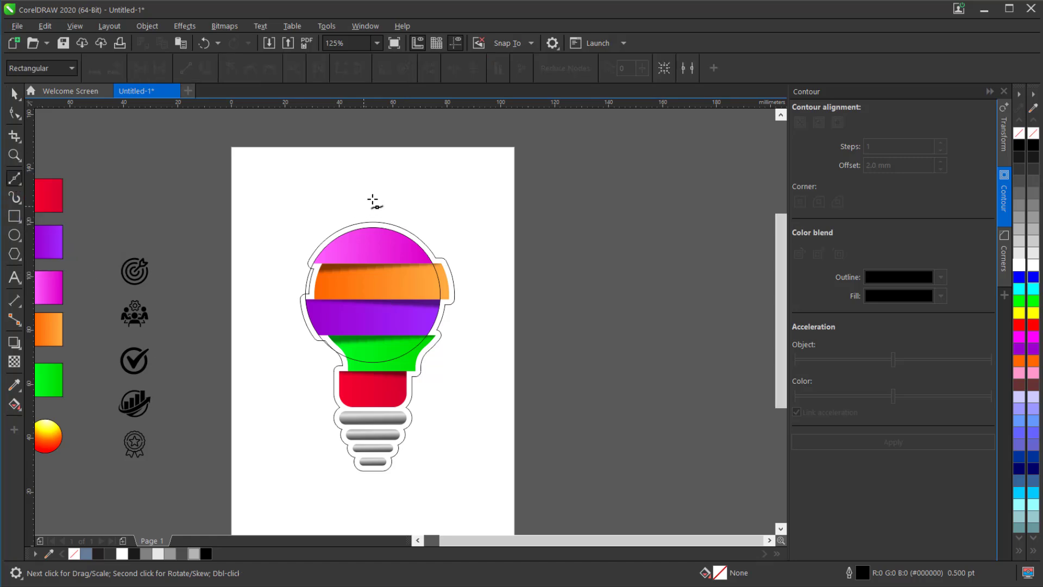
pyautogui.scroll(1, 372, 201)
pyautogui.click(373, 158)
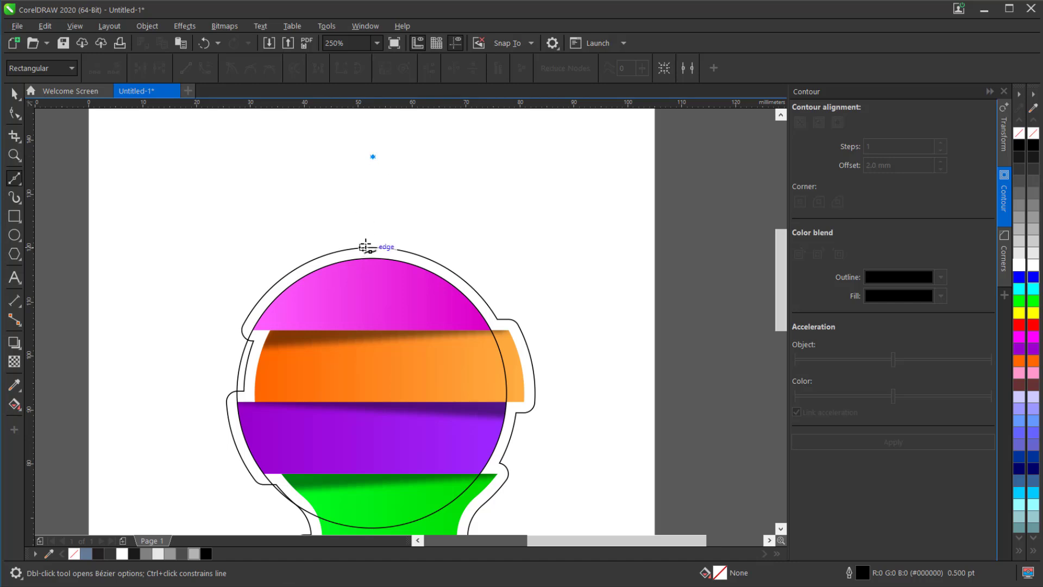
pyautogui.click(372, 235)
pyautogui.click(16, 96)
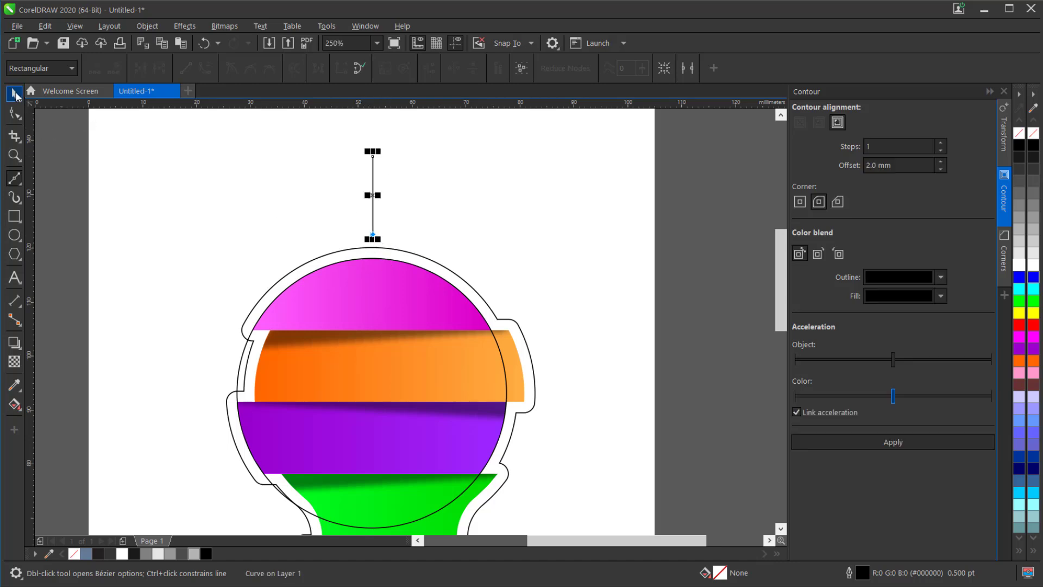
# - Apply the Artistic Media preset stroke with a rounded start and a thin tapered end to the vertical line
pyautogui.click(19, 198)
pyautogui.click(108, 203)
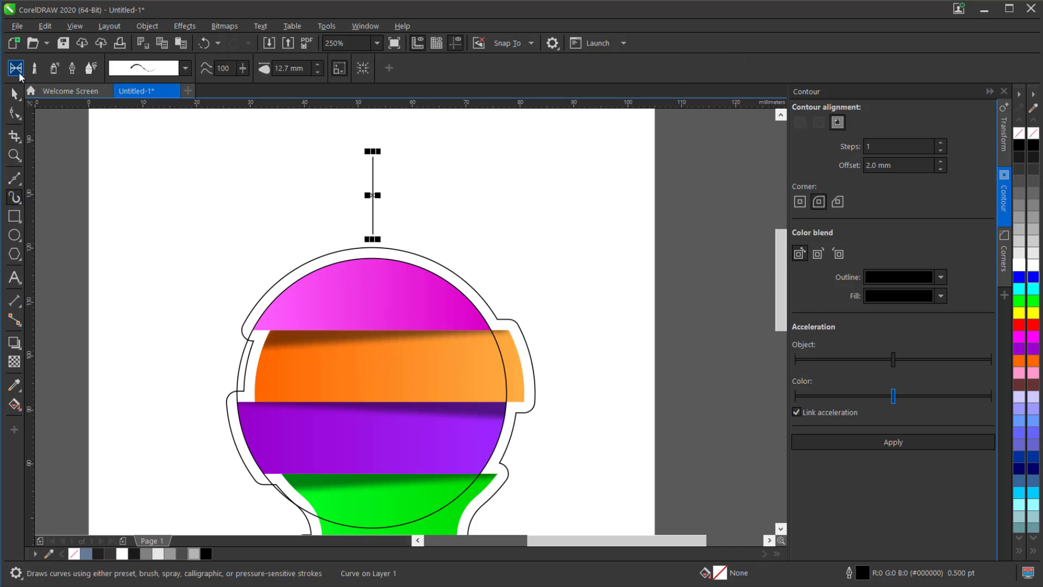
pyautogui.click(185, 69)
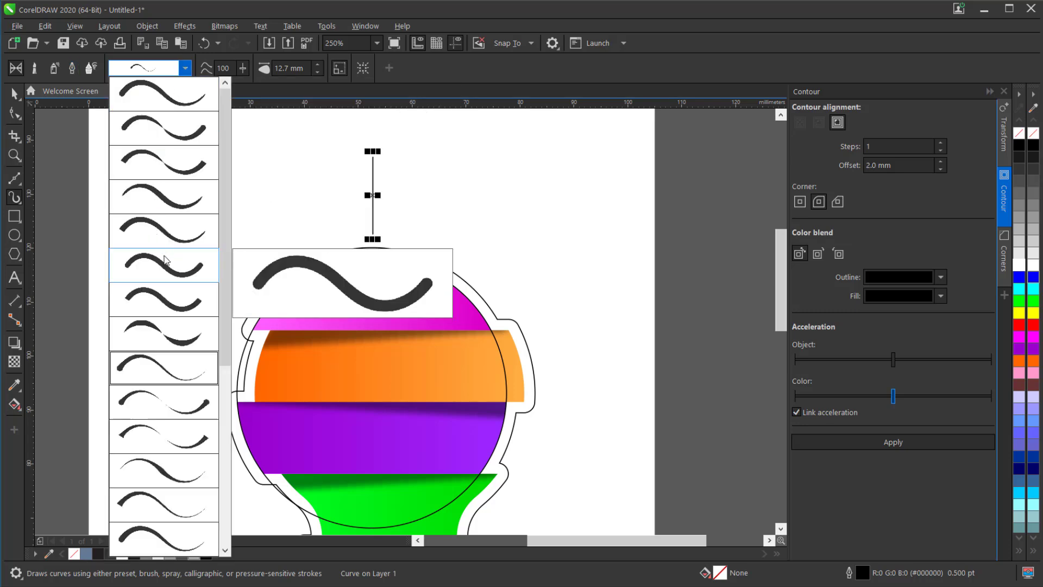
pyautogui.click(164, 365)
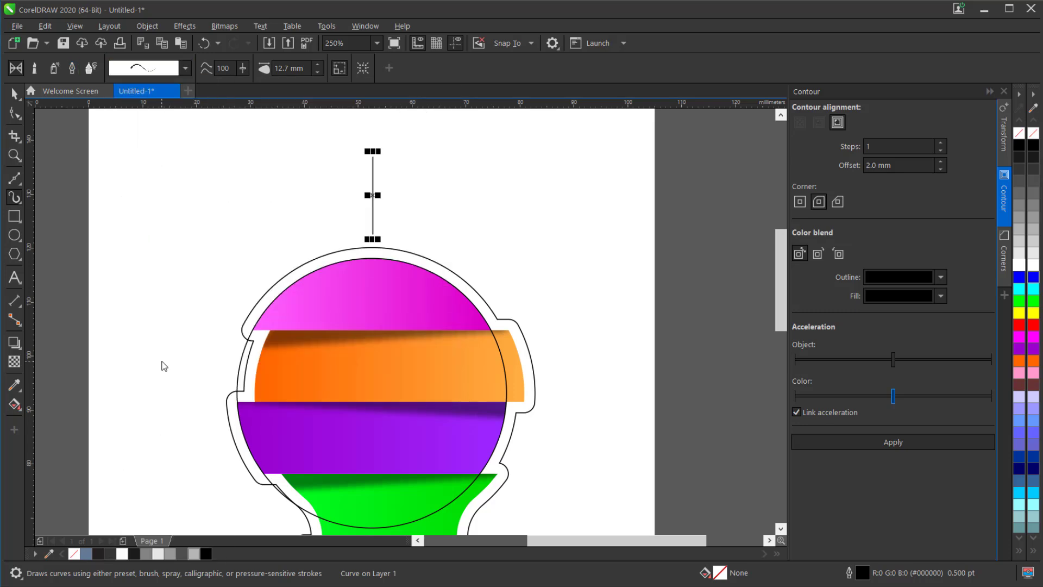
pyautogui.click(374, 169)
pyautogui.click(186, 67)
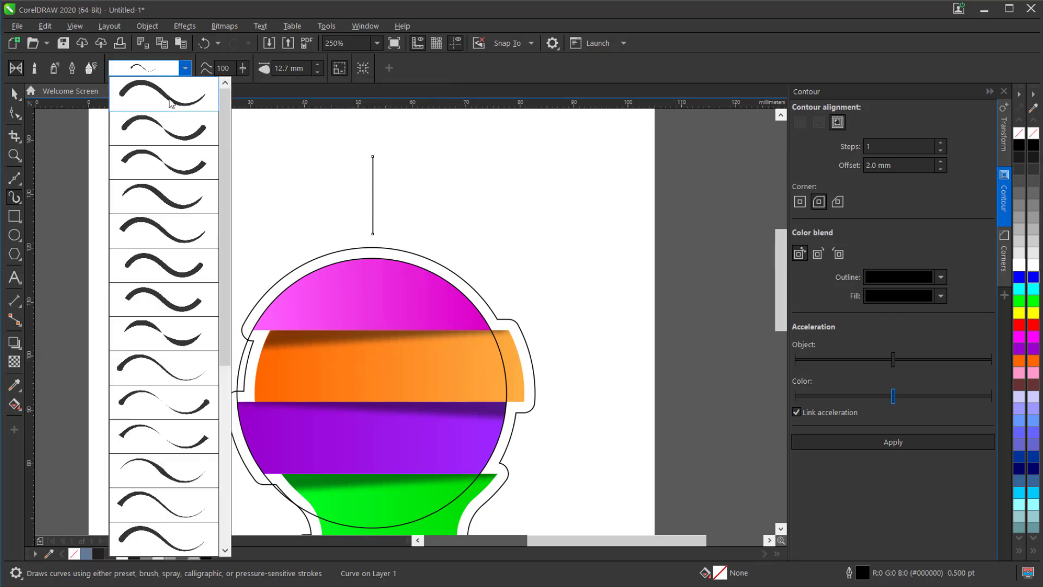
pyautogui.click(173, 100)
pyautogui.click(185, 68)
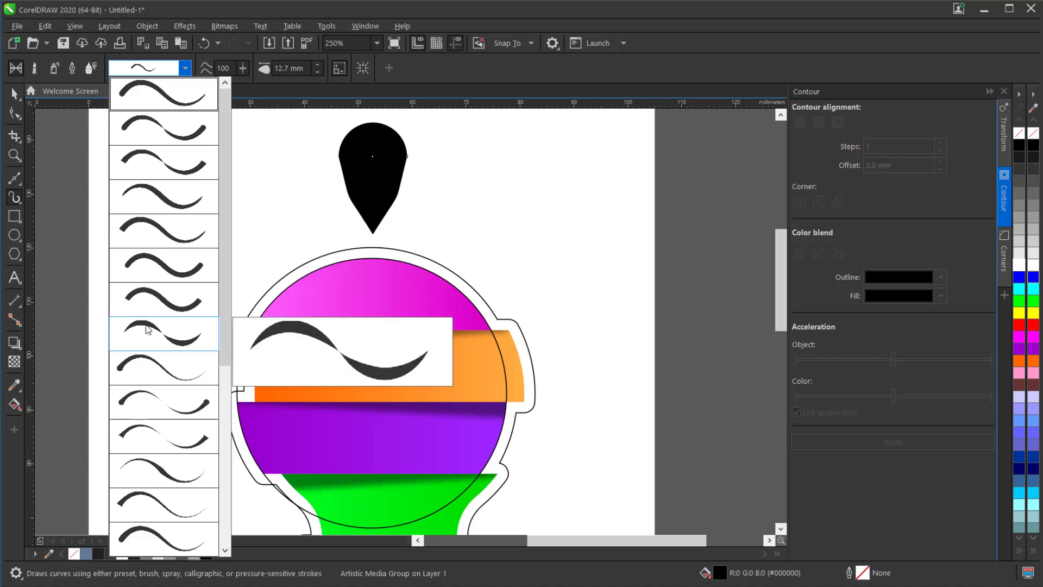
pyautogui.click(158, 369)
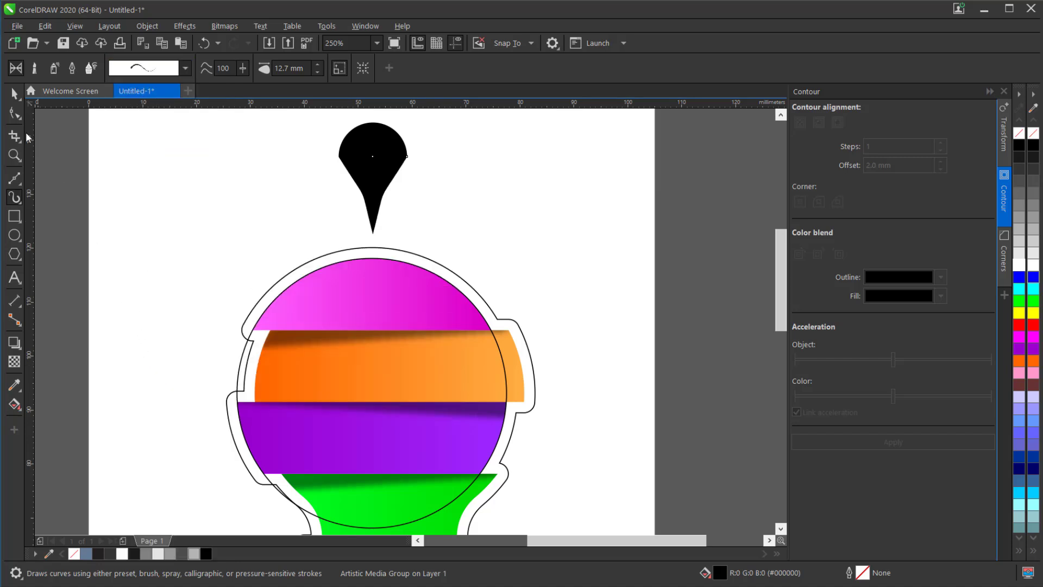
# - Stretch the black teardrop stroke upward so that its centre line is about 30.5 mm tall
pyautogui.click(14, 95)
pyautogui.scroll(-2, 341, 343)
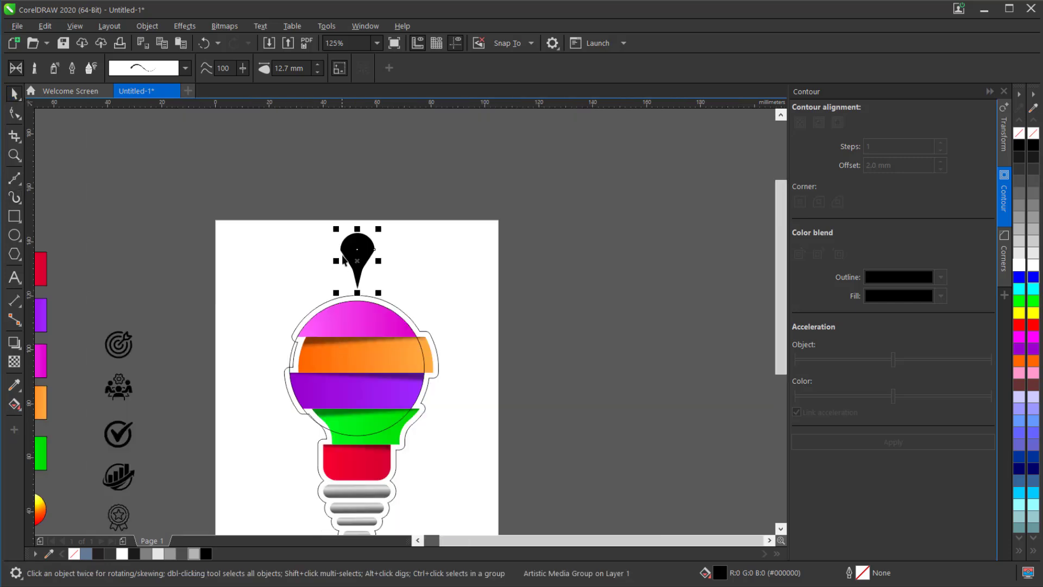
pyautogui.moveTo(359, 225); pyautogui.dragTo(365, 164)
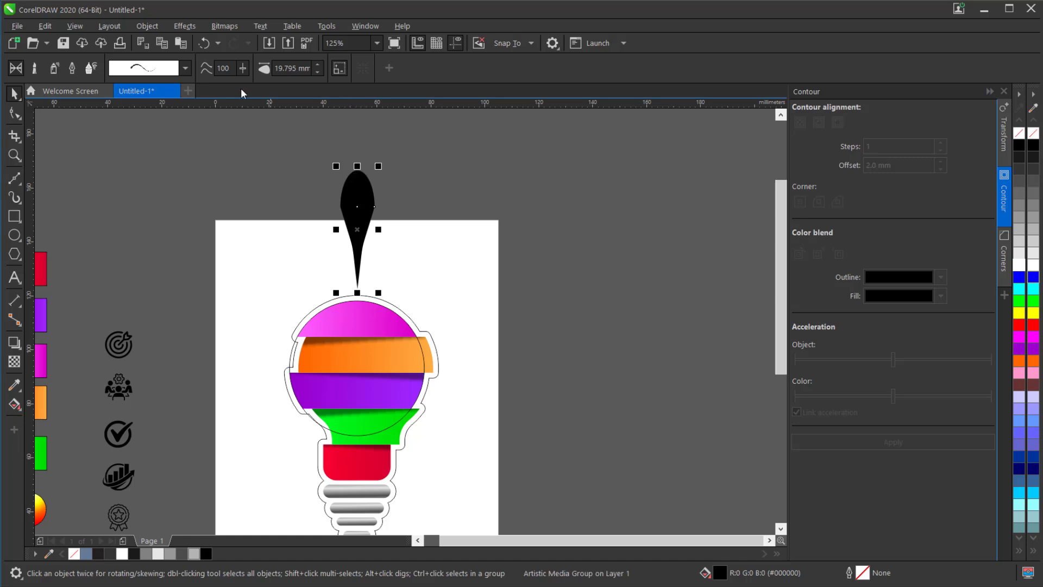
# - Break the black teardrop's Artistic Media group apart and delete its centre line
pyautogui.rightClick(356, 187)
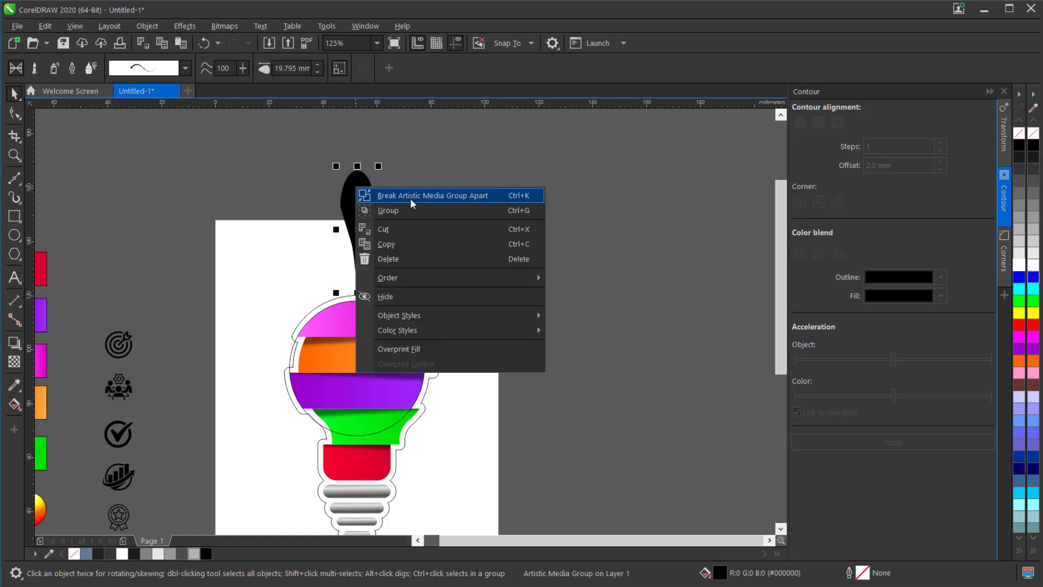
pyautogui.click(411, 196)
pyautogui.moveTo(319, 151); pyautogui.dragTo(360, 295)
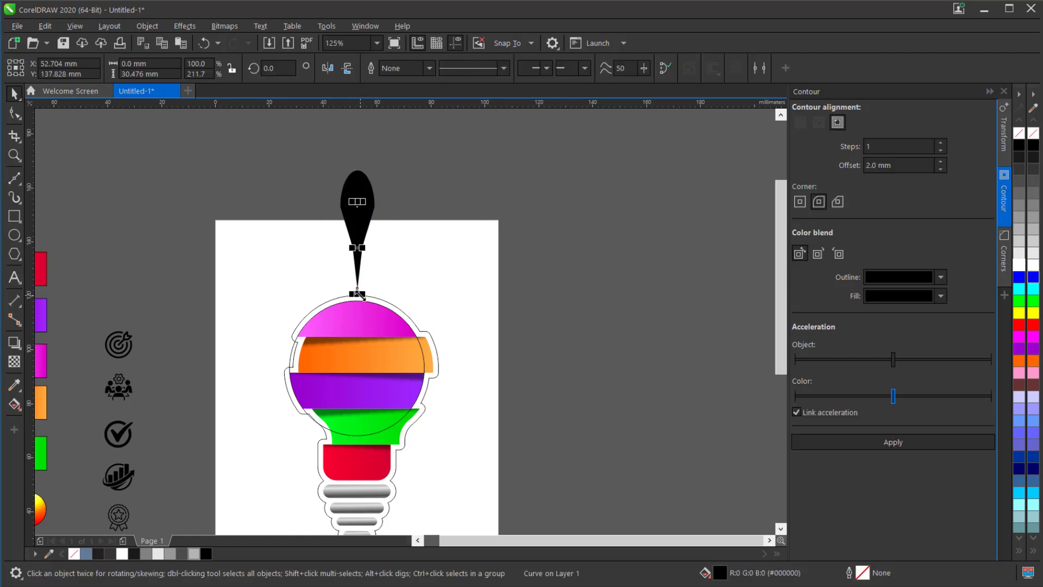
# - Flip the black teardrop vertically and scale it down to about 4.7 × 16.4 mm above the bulb
pyautogui.click(364, 219)
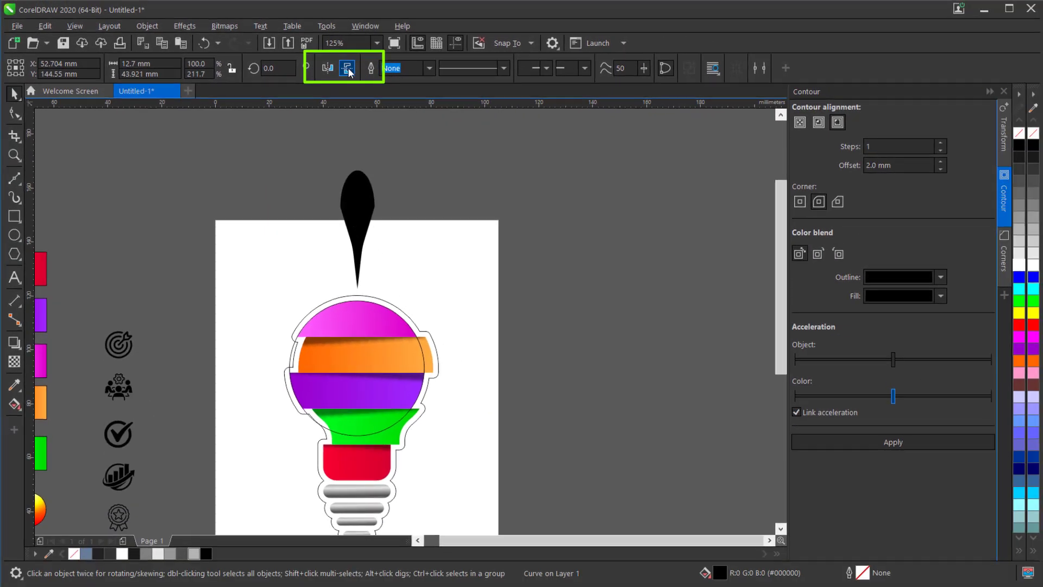
pyautogui.click(516, 76)
pyautogui.moveTo(380, 163); pyautogui.dragTo(363, 238)
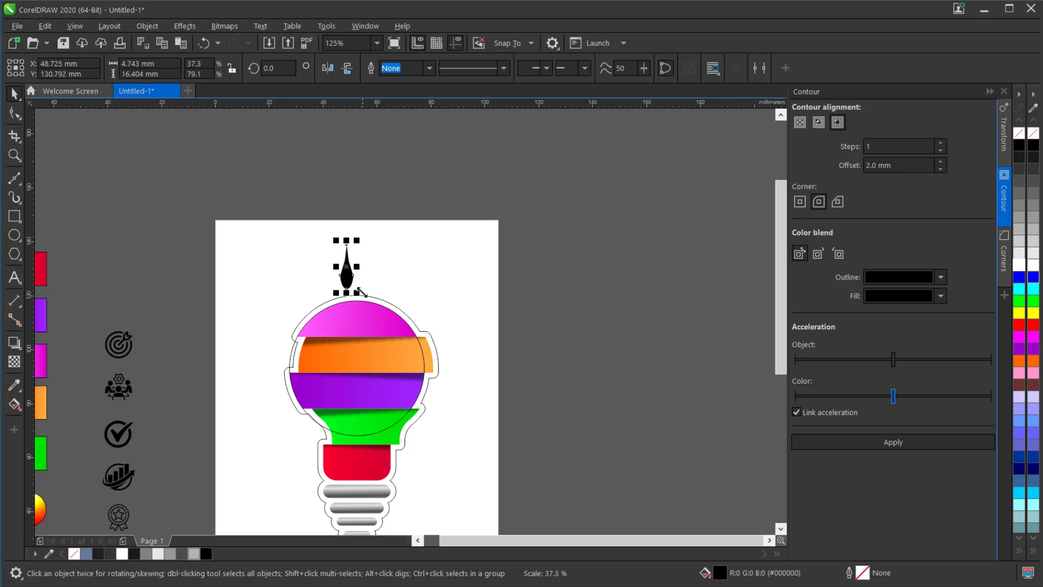
# - Centre the teardrop horizontally on the guide circle and clear the selection
pyautogui.press('shift')
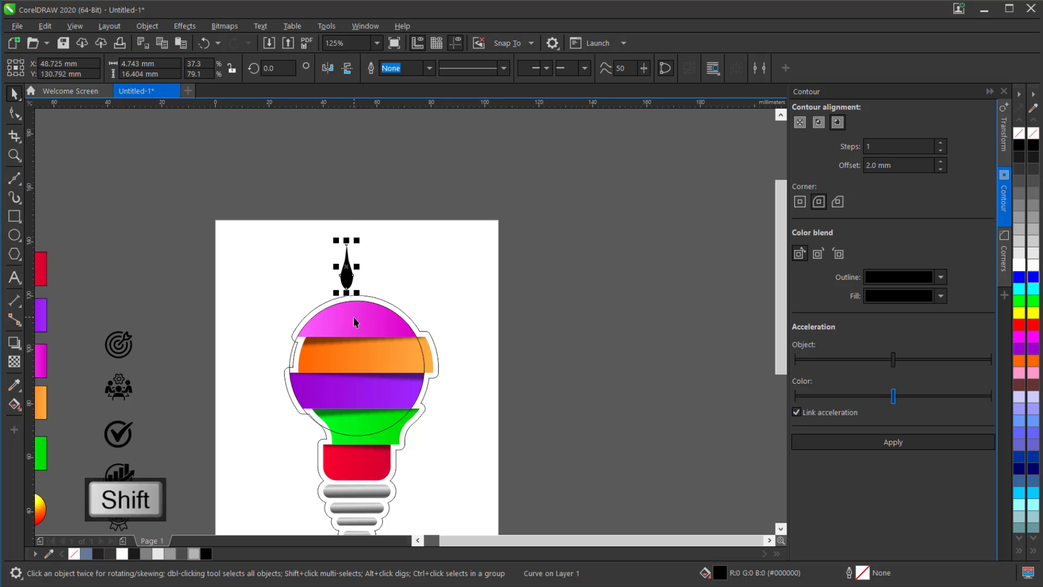
pyautogui.keyDown('shift'); pyautogui.click(335, 353); pyautogui.keyUp('shift')
pyautogui.press('c')
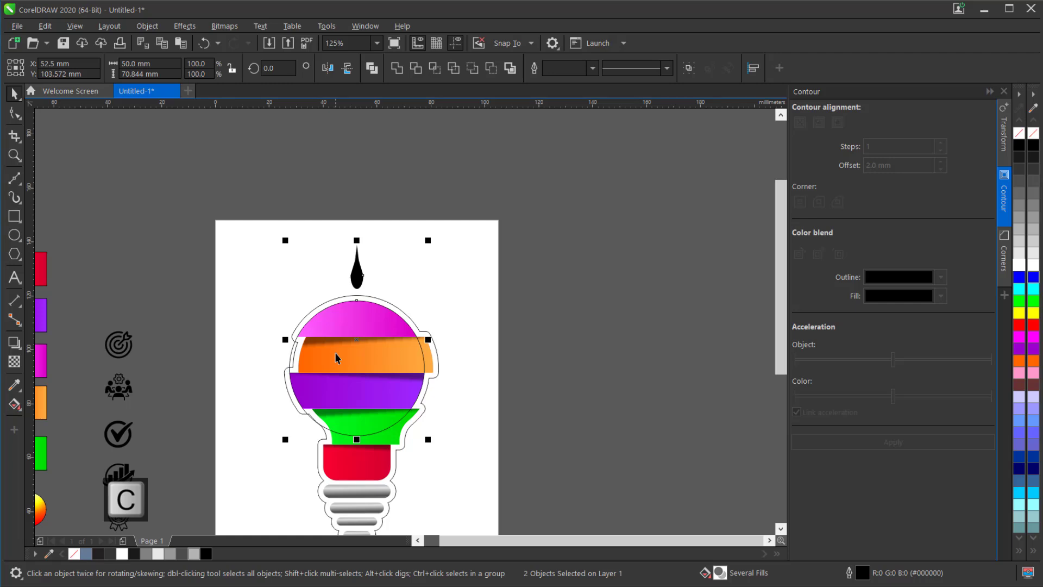
pyautogui.click(436, 277)
# - Give the teardrop an elliptical fountain fill, widened and moved so its white centre sits at the rounded lower end
pyautogui.scroll(4, 351, 267)
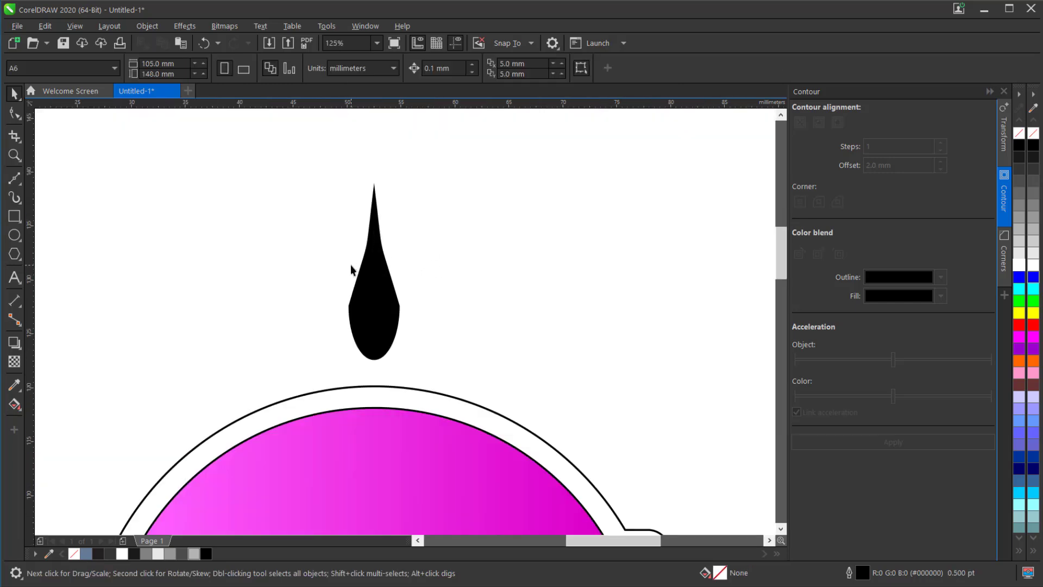
pyautogui.click(364, 324)
pyautogui.click(14, 404)
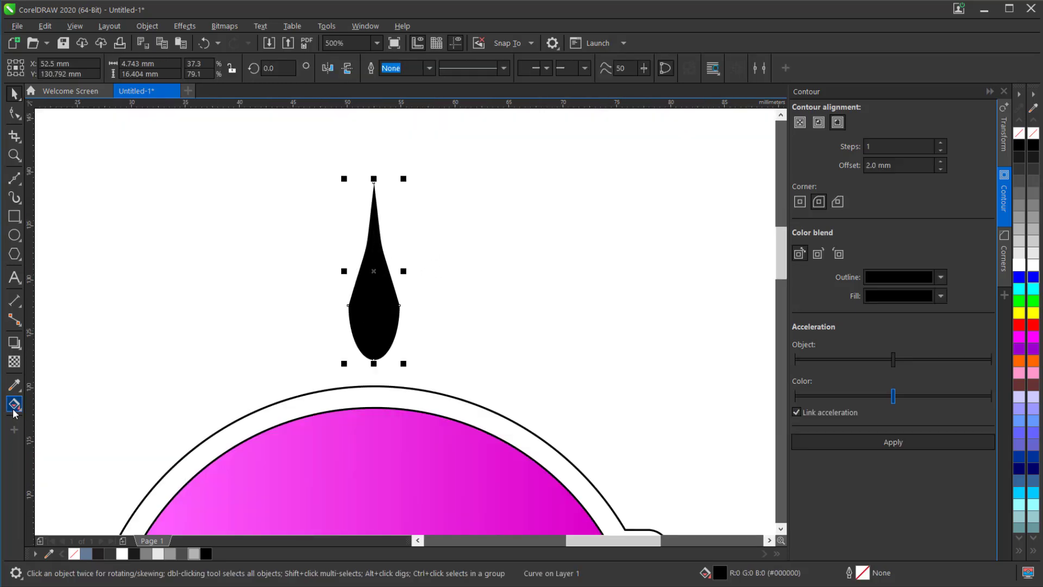
pyautogui.click(82, 406)
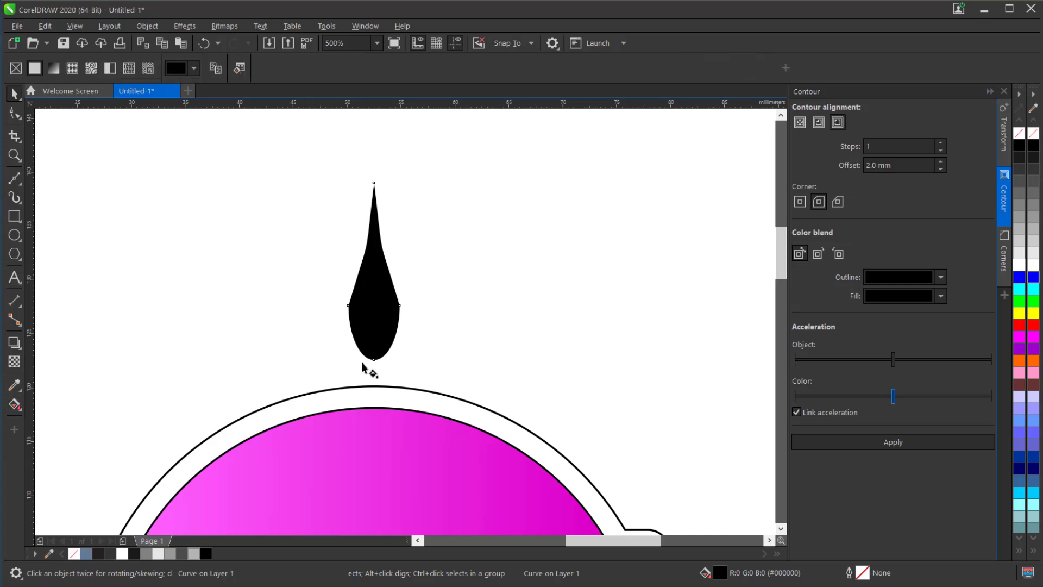
pyautogui.moveTo(374, 361); pyautogui.dragTo(374, 195)
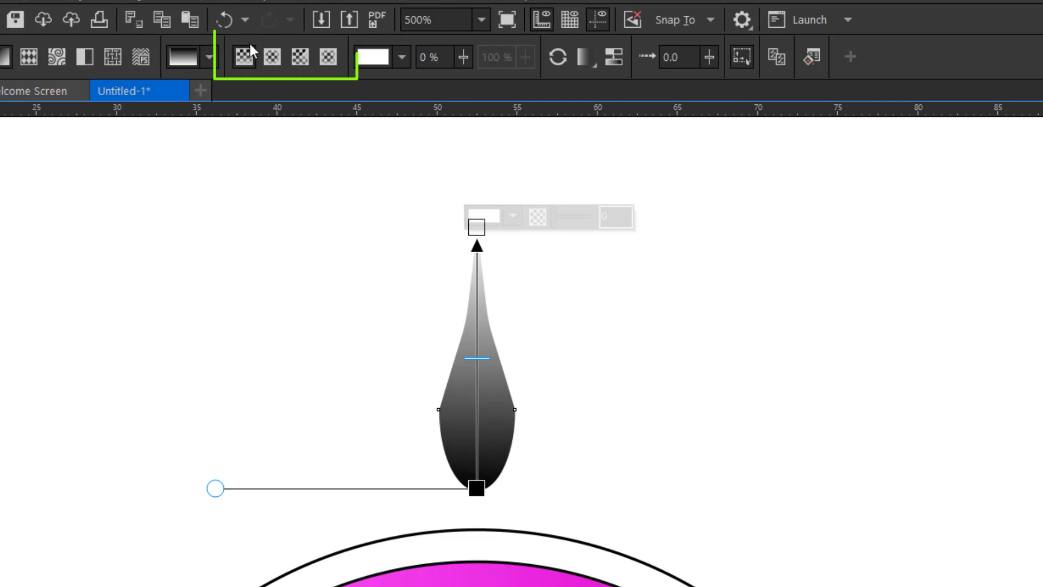
pyautogui.click(271, 57)
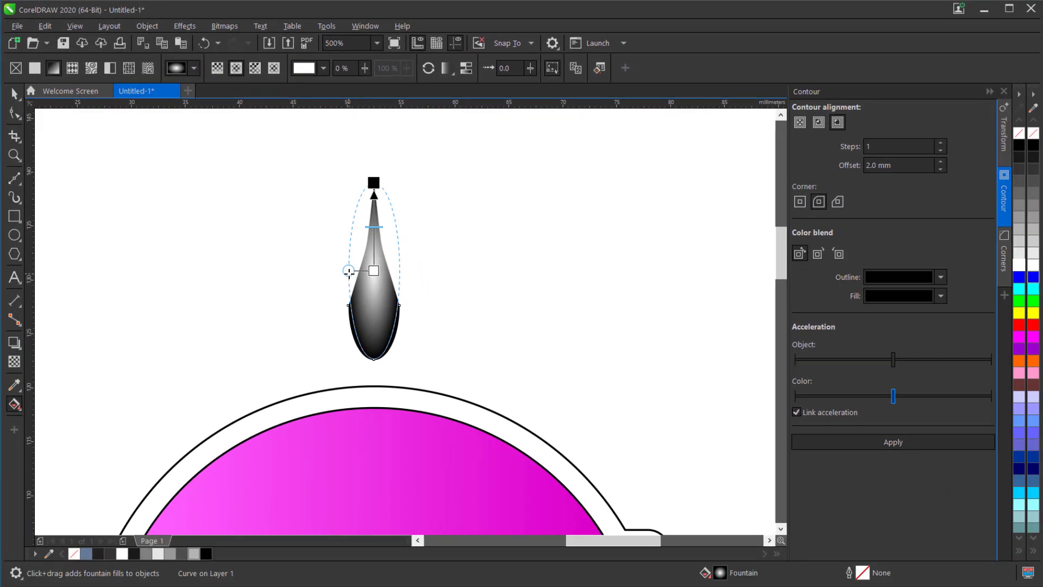
pyautogui.moveTo(349, 271); pyautogui.dragTo(312, 271)
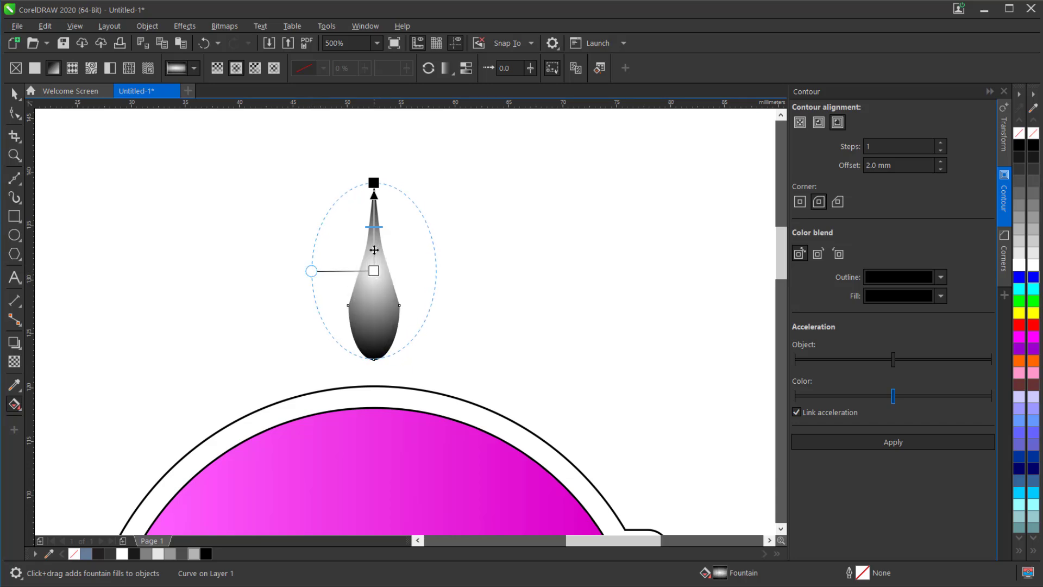
pyautogui.moveTo(374, 255); pyautogui.dragTo(374, 330)
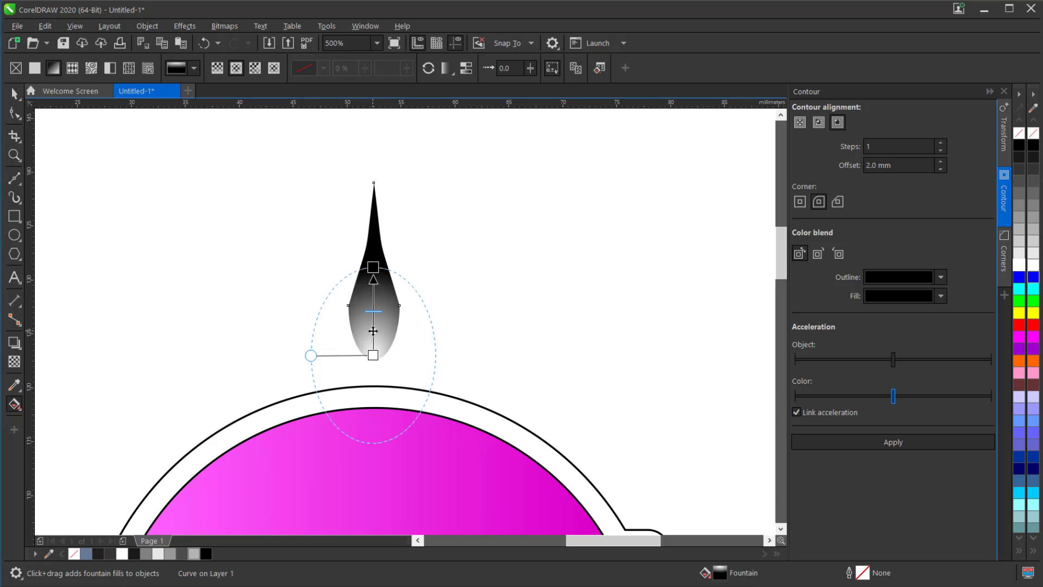
# - Colour the teardrop's fountain fill with a yellow stop at 72%, an orange stop at 45% and a red end colour
pyautogui.click(373, 331)
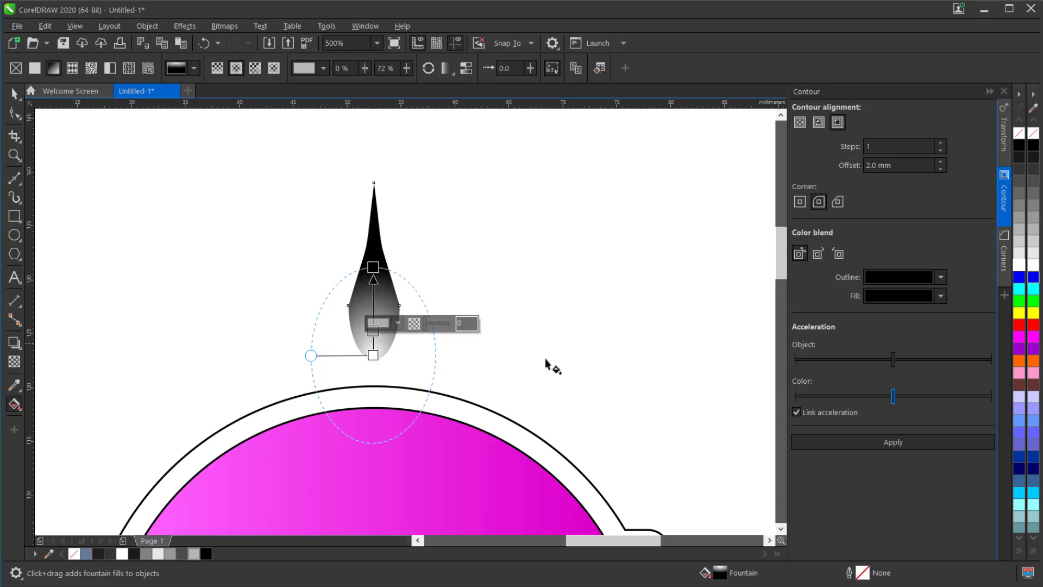
pyautogui.moveTo(1020, 313); pyautogui.dragTo(373, 330)
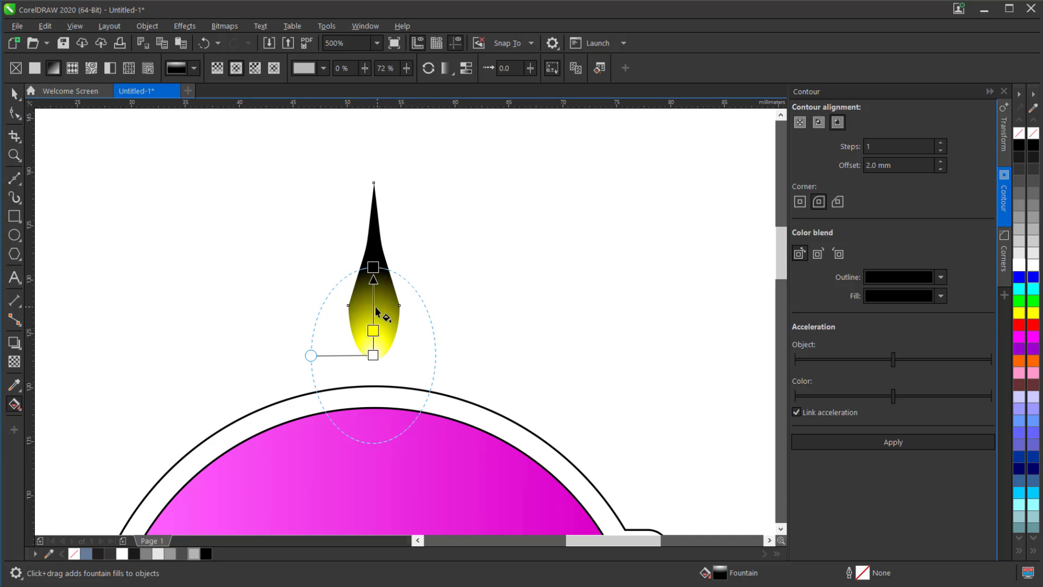
pyautogui.doubleClick(374, 307)
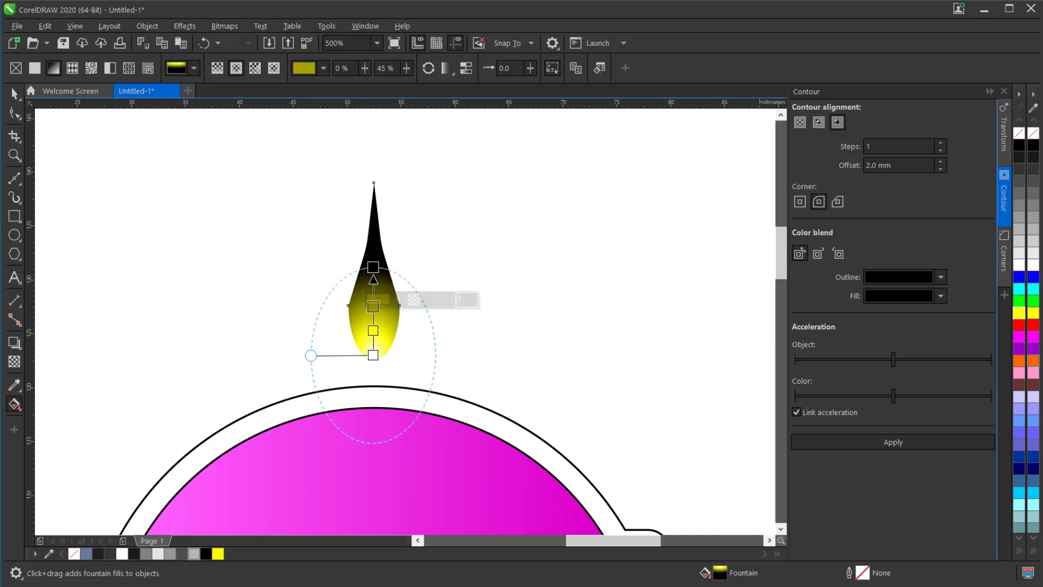
pyautogui.moveTo(1019, 364); pyautogui.dragTo(373, 307)
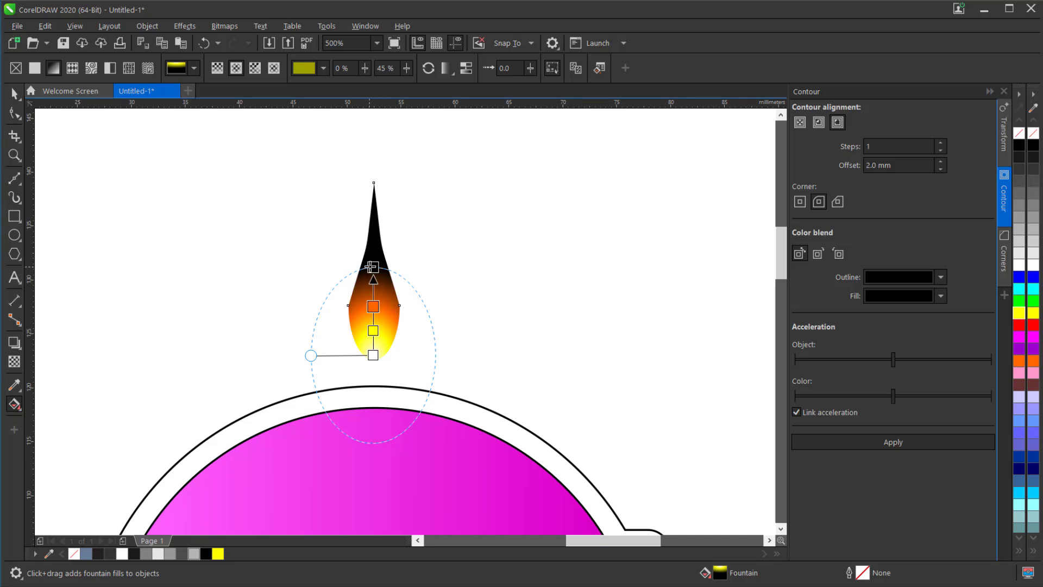
pyautogui.click(1022, 326)
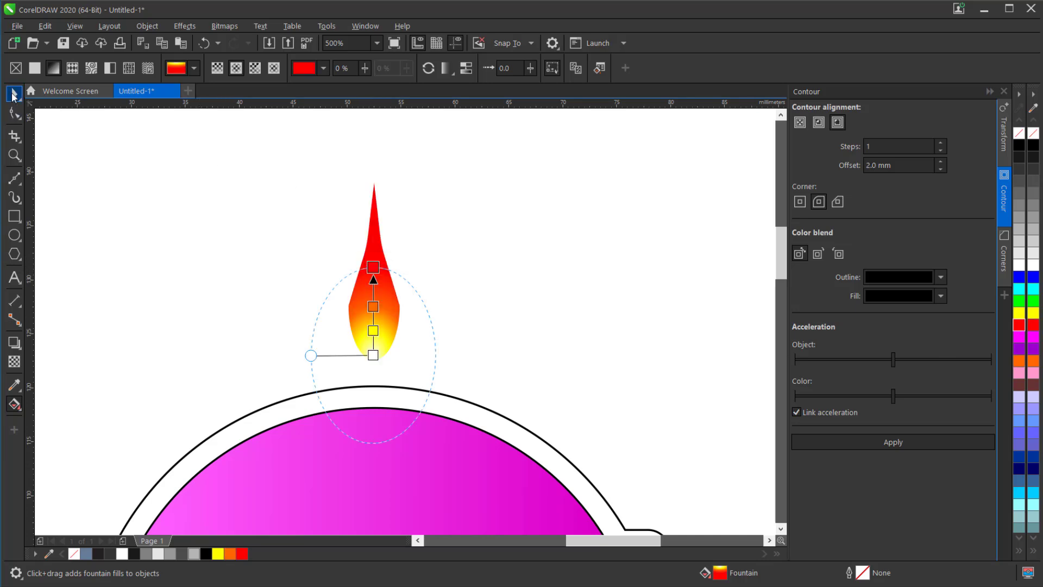
pyautogui.click(15, 93)
# - Scale the flame-coloured teardrop down to about 3.4 × 11.7 mm and re-centre it horizontally on the guide circle
pyautogui.scroll(-2, 421, 245)
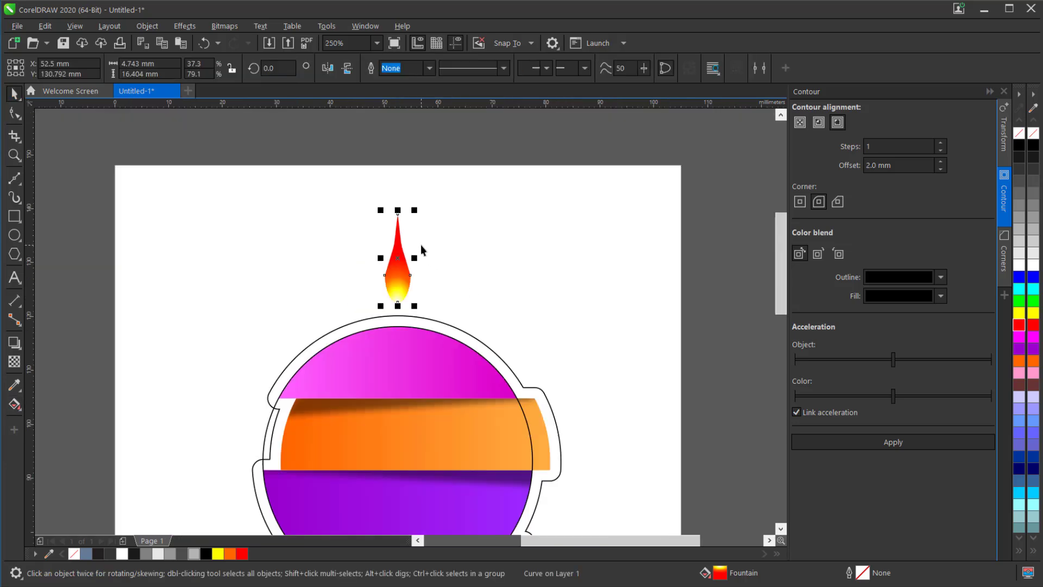
pyautogui.scroll(-2, 421, 245)
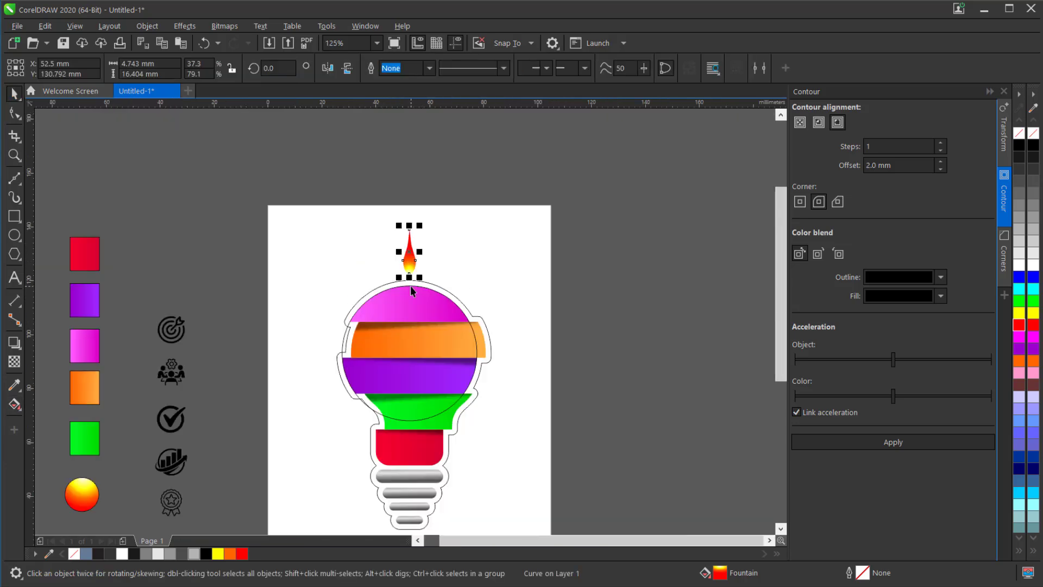
pyautogui.scroll(2, 412, 270)
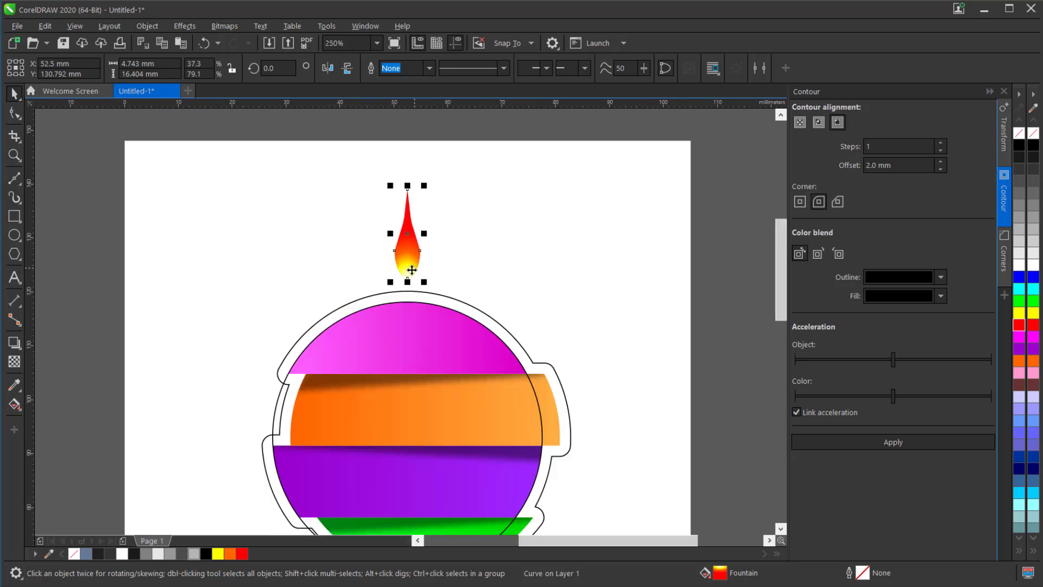
pyautogui.moveTo(427, 185); pyautogui.dragTo(419, 211)
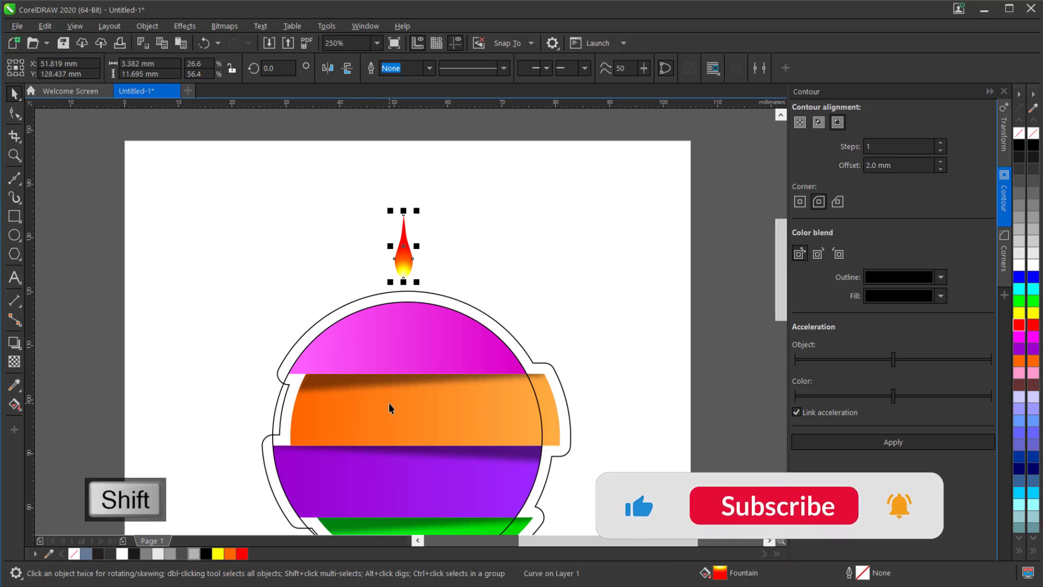
pyautogui.keyDown('shift'); pyautogui.click(389, 403); pyautogui.keyUp('shift')
pyautogui.press('c')
pyautogui.click(442, 223)
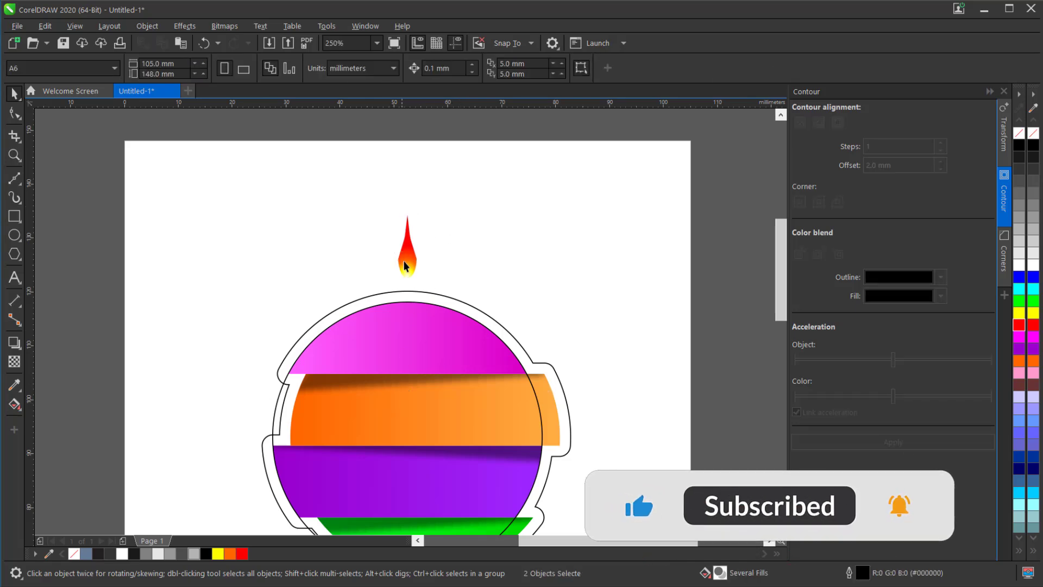
# - Move the teardrop's centre of rotation to the centre of the guide circle
pyautogui.click(407, 265)
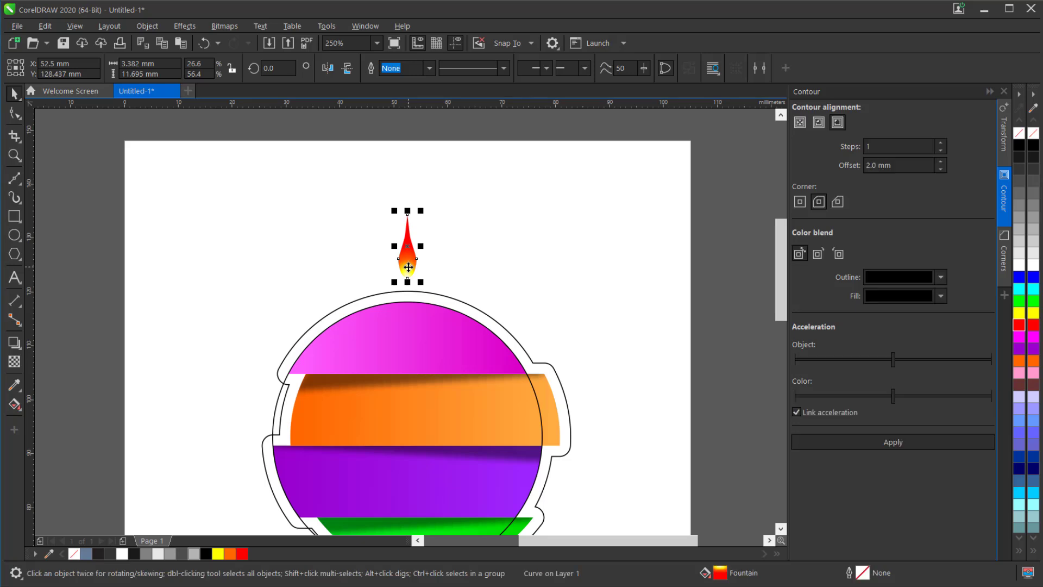
pyautogui.click(408, 266)
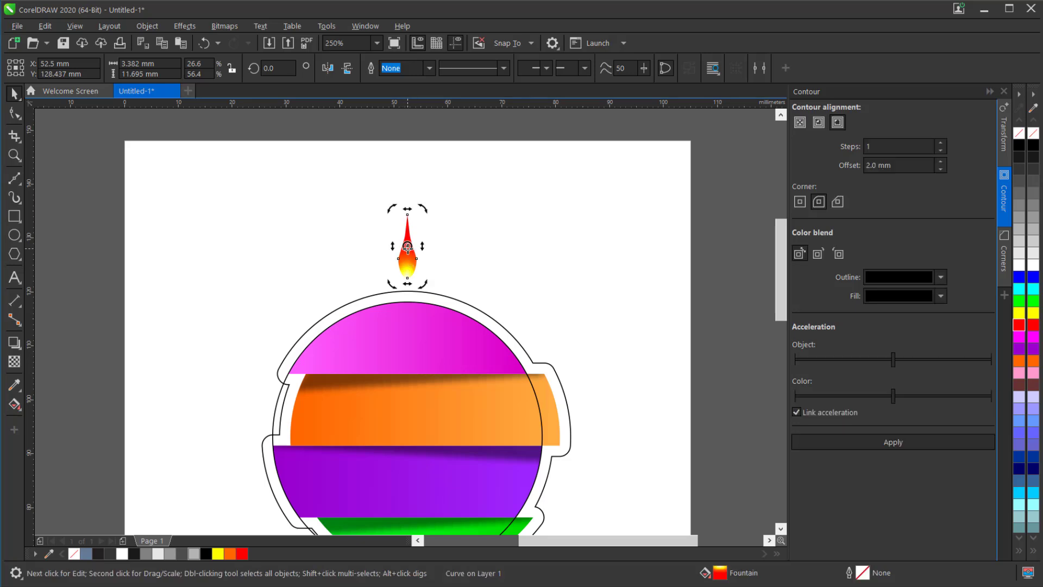
pyautogui.moveTo(408, 247); pyautogui.dragTo(408, 436)
# - Copy and paste the teardrop, and rotate the copy 30° about the guide circle's centre
pyautogui.hotkey('ctrl', 'c')
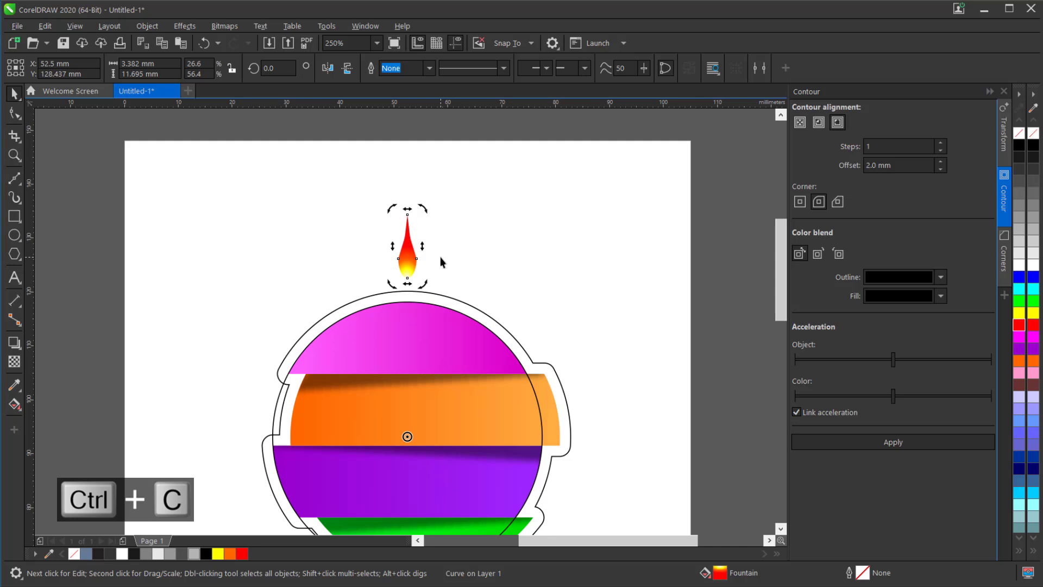
pyautogui.hotkey('ctrl', 'v')
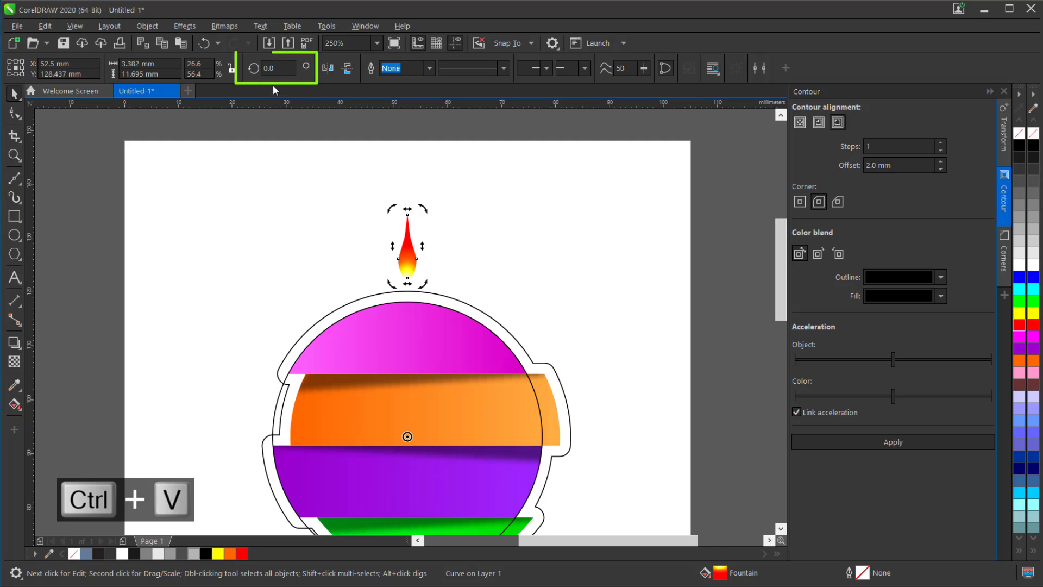
pyautogui.doubleClick(281, 69)
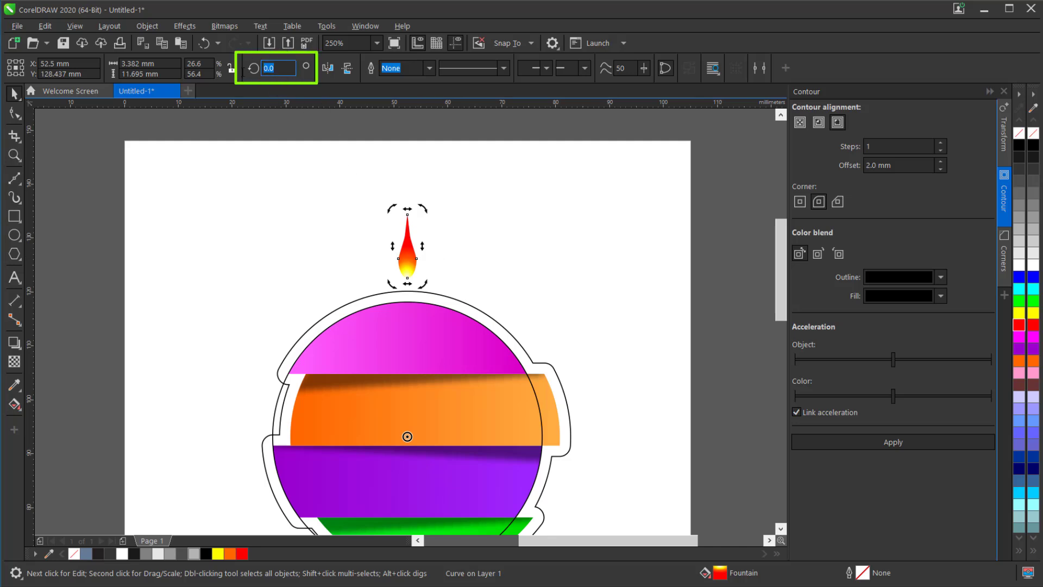
pyautogui.write('30')
pyautogui.press('Return')
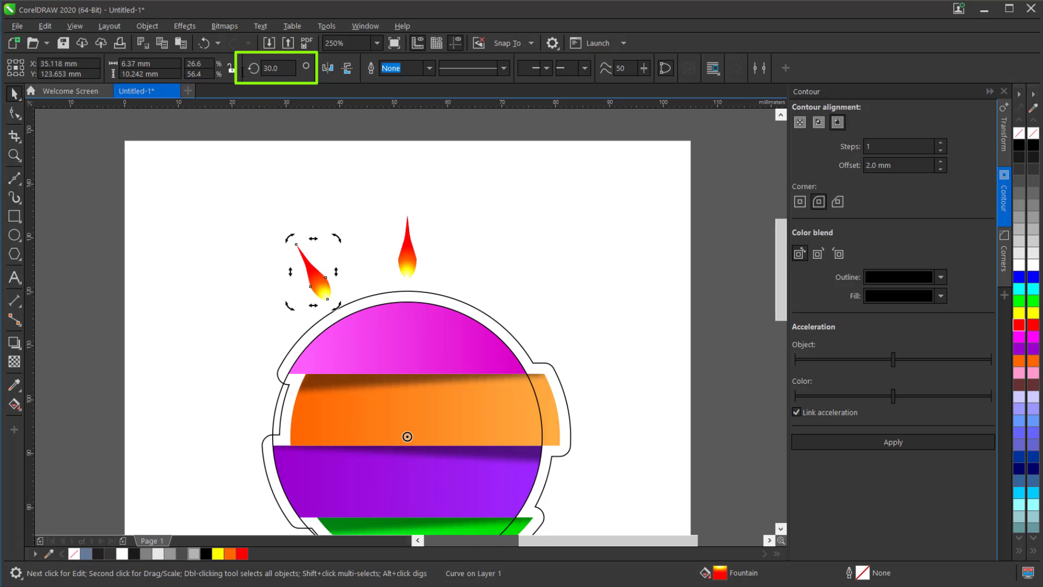
pyautogui.click(449, 271)
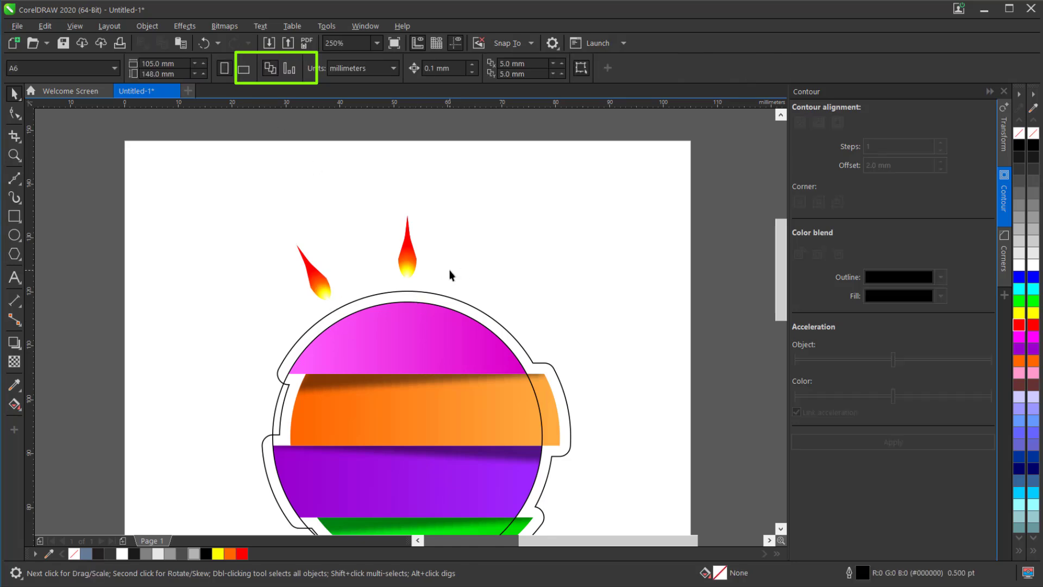
# - Paste two more teardrop copies and rotate them 60° and 90° about the guide circle's centre
pyautogui.hotkey('ctrl', 'v')
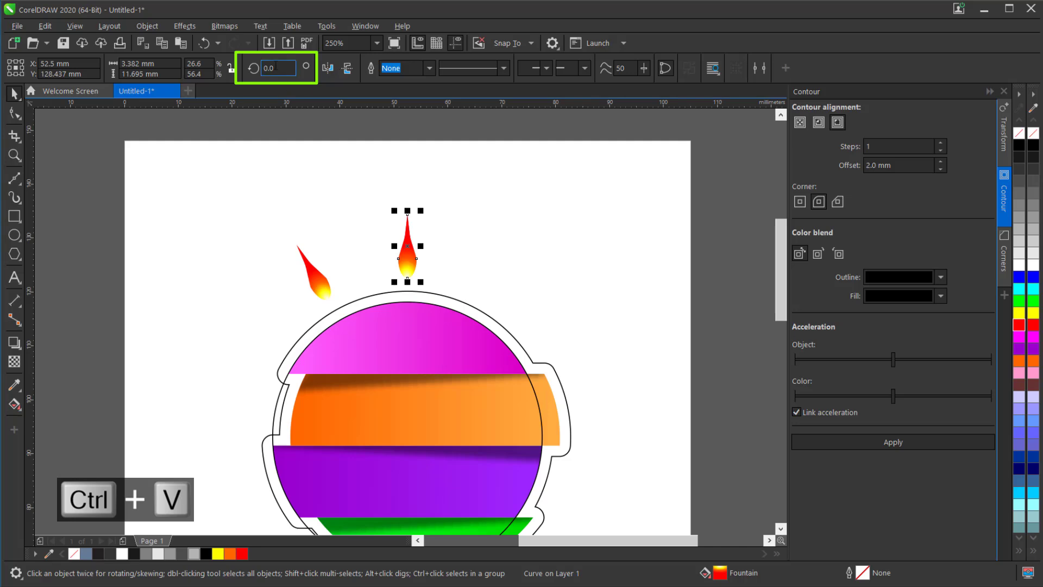
pyautogui.write('60')
pyautogui.press('Return')
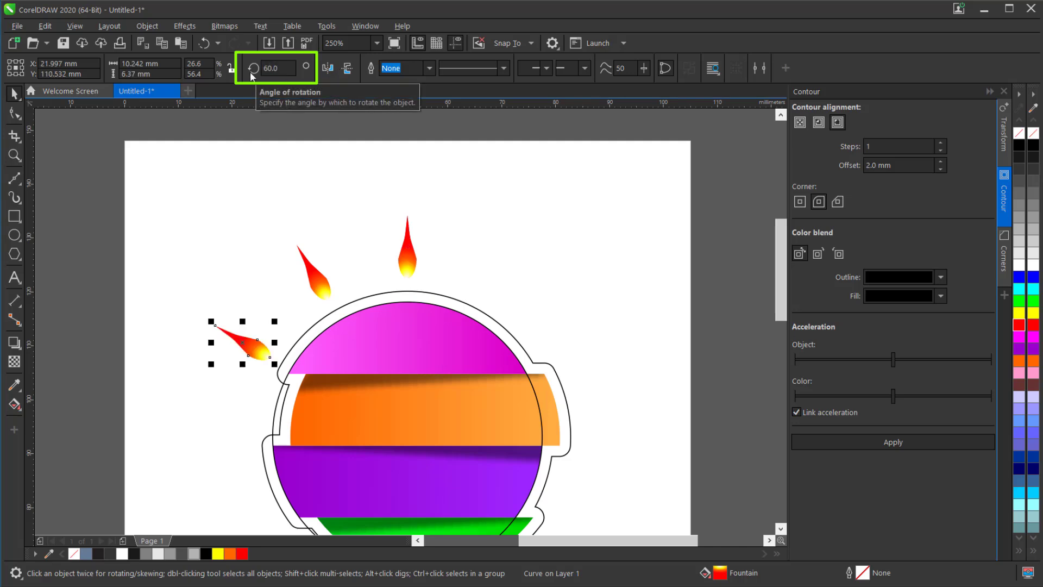
pyautogui.hotkey('ctrl', 'v')
pyautogui.click(282, 71)
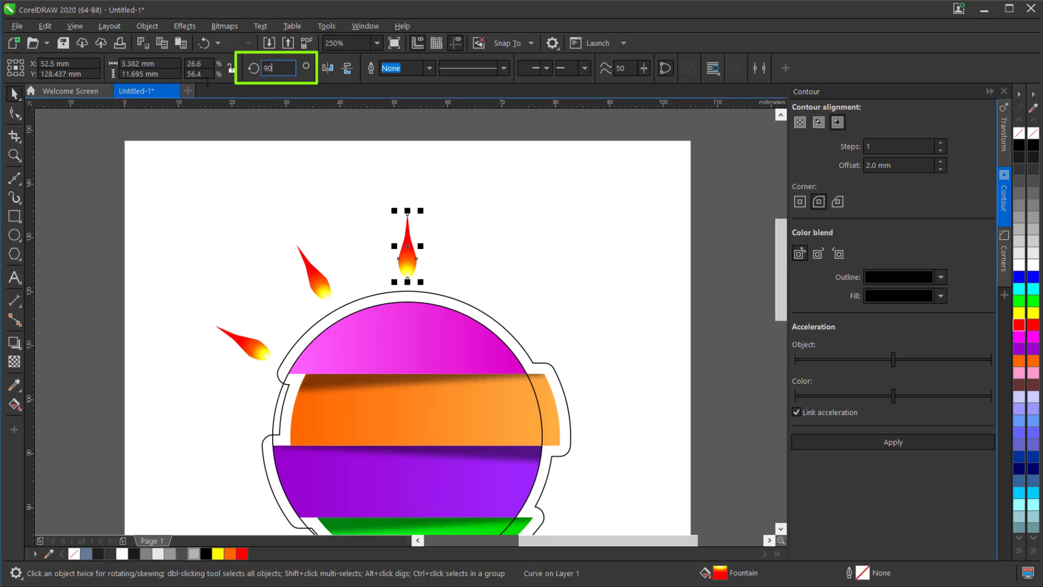
pyautogui.press('Return')
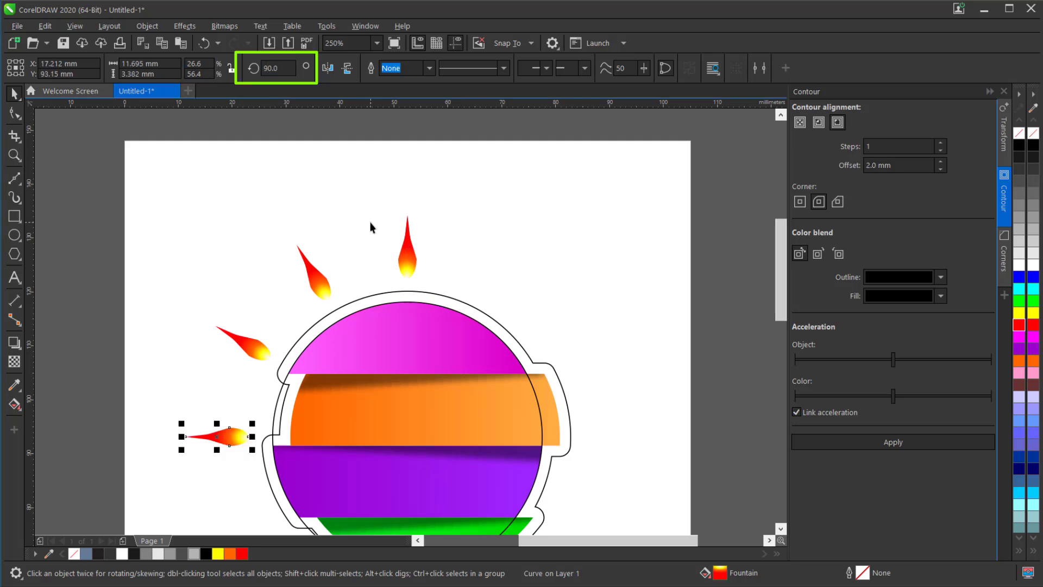
# - Paste another teardrop copy and rotate it 120° about the guide circle's centre
pyautogui.hotkey('ctrl', 'v')
pyautogui.click(277, 69)
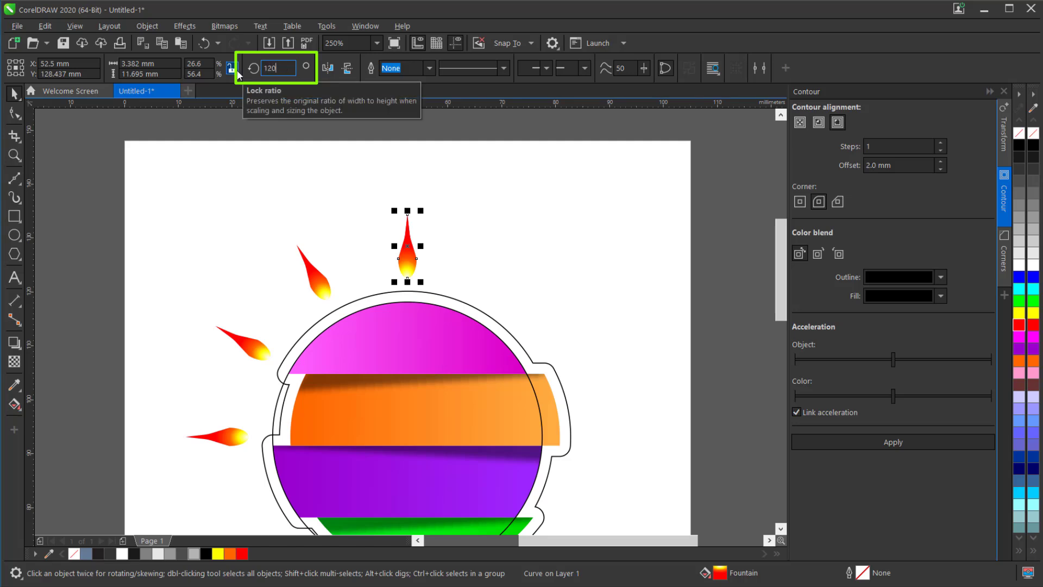
pyautogui.press('Return')
# - Paste two more teardrop copies and rotate them -30° and -60° about the guide circle's centre
pyautogui.hotkey('ctrl', 'v')
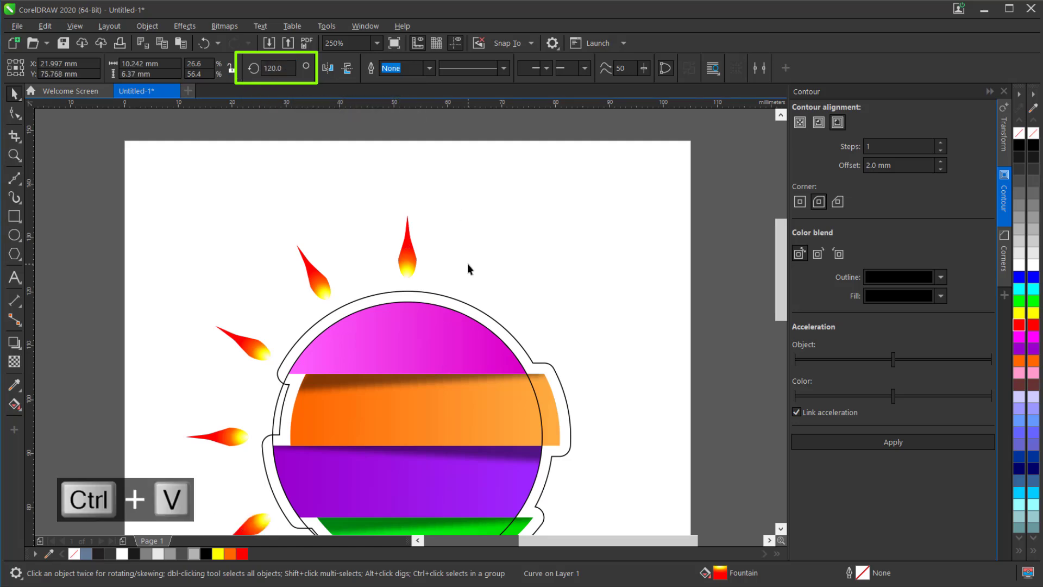
pyautogui.click(277, 68)
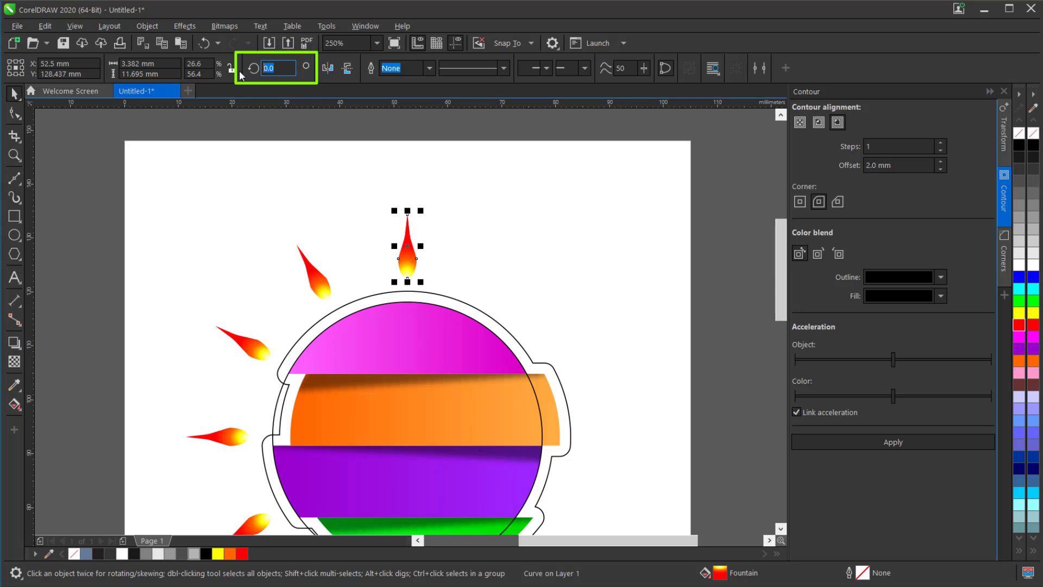
pyautogui.write('-30')
pyautogui.press('Return')
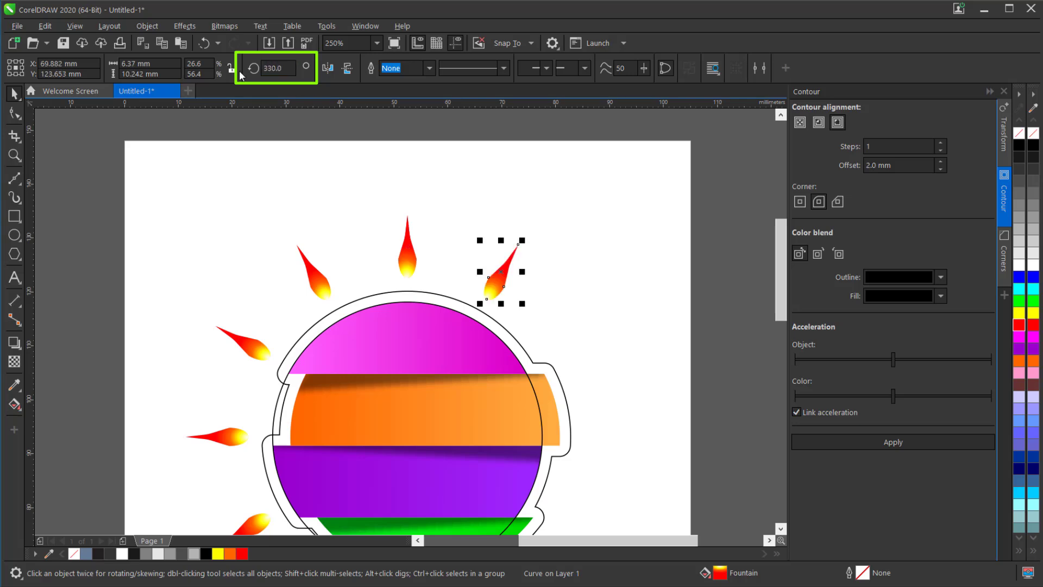
pyautogui.hotkey('ctrl', 'v')
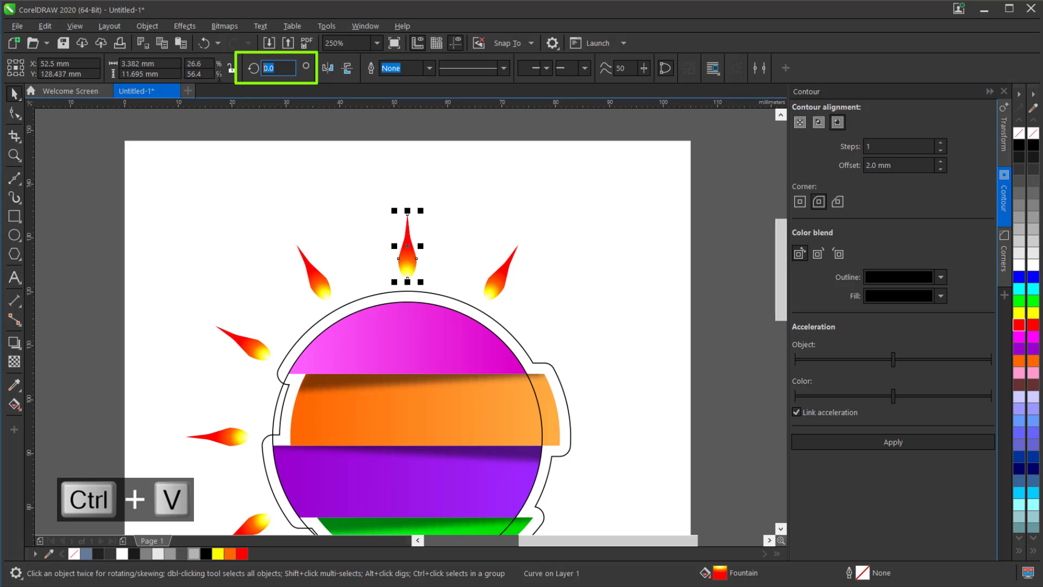
pyautogui.write('-60')
pyautogui.press('Return')
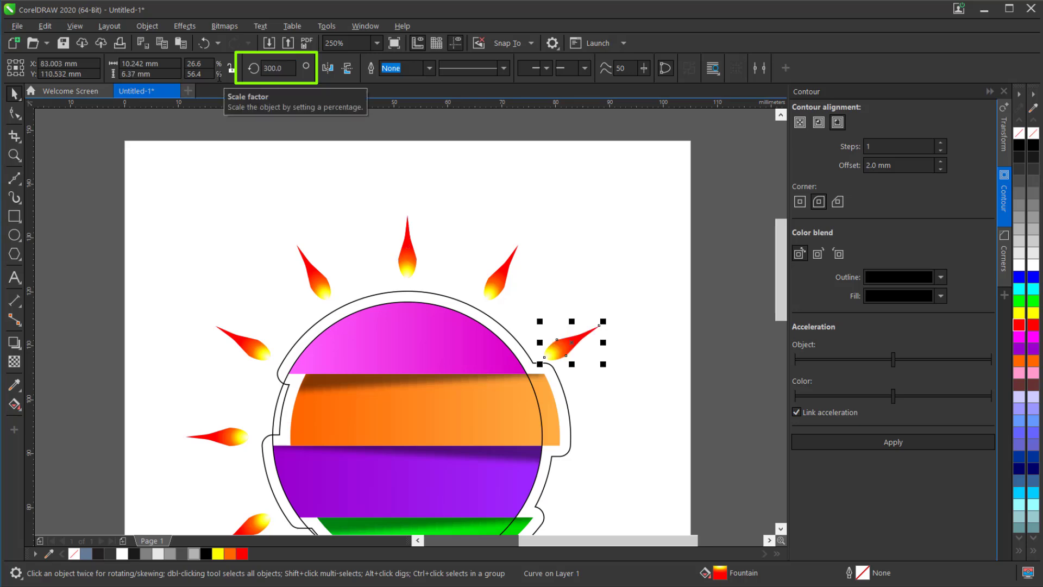
# - Paste two further teardrop copies and rotate them -90° and -120° about the guide circle's centre
pyautogui.hotkey('ctrl', 'v')
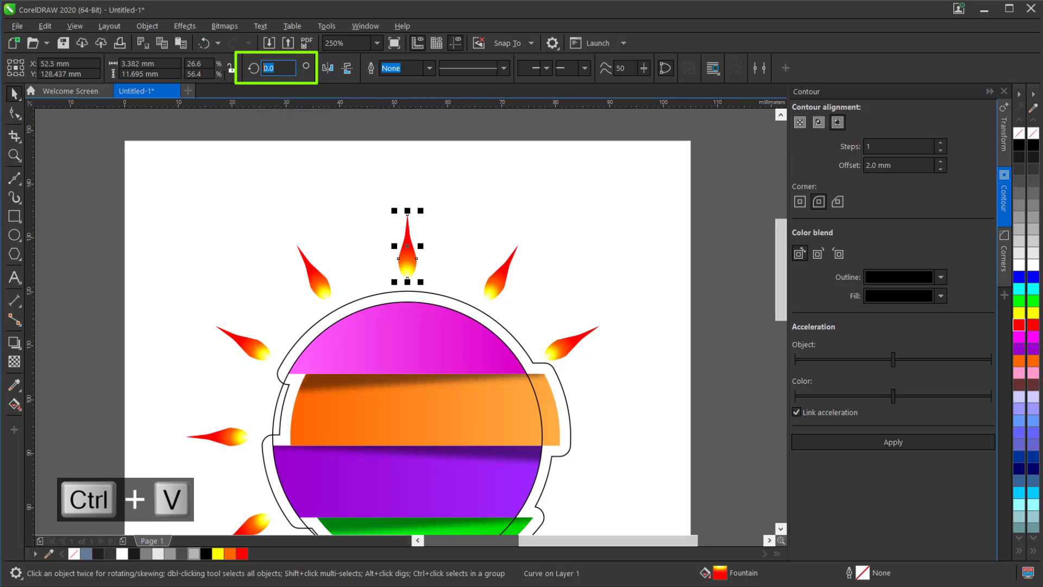
pyautogui.write('-90')
pyautogui.press('Return')
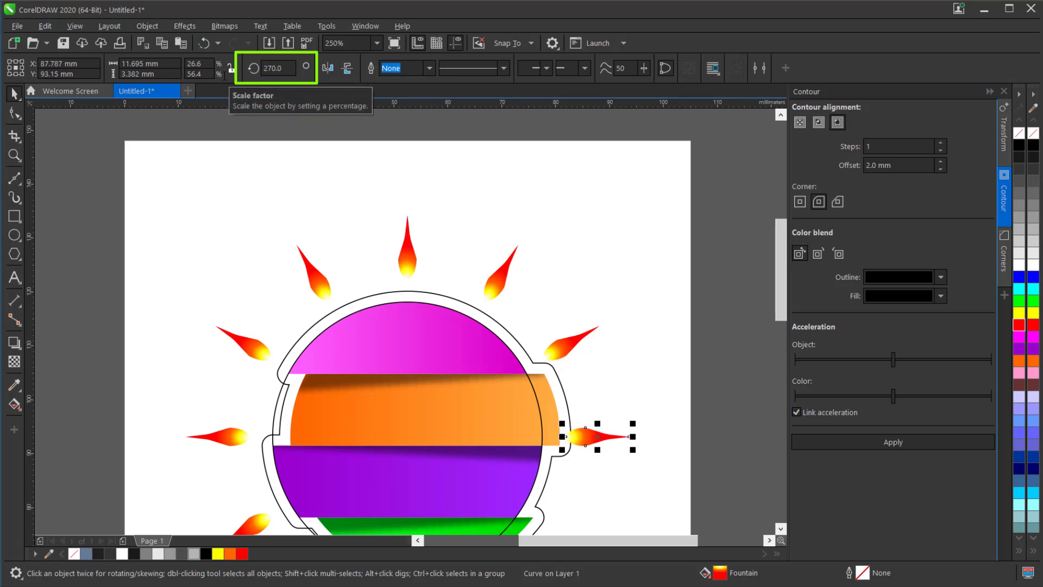
pyautogui.hotkey('ctrl', 'v')
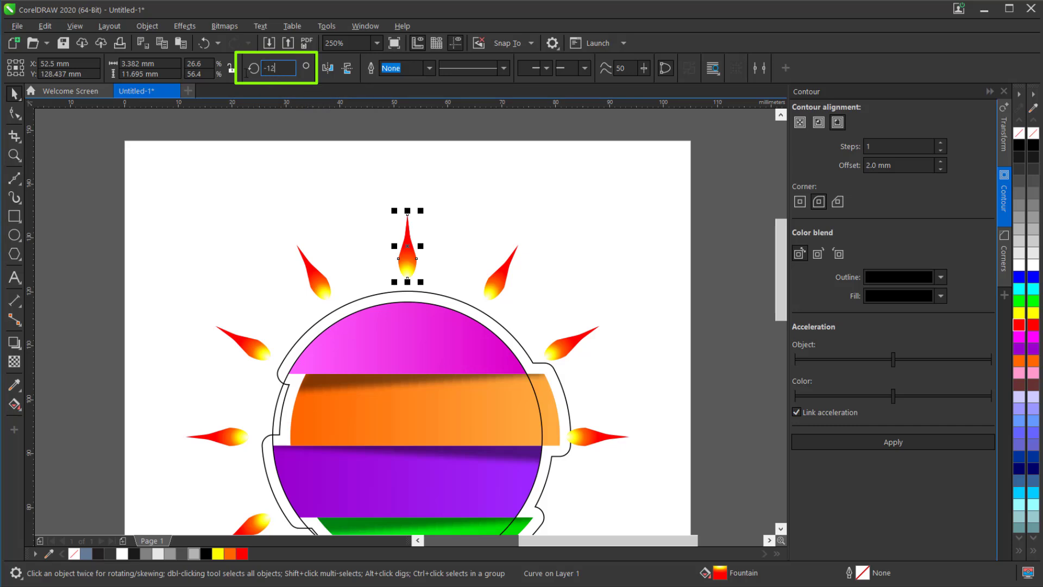
pyautogui.press('Return')
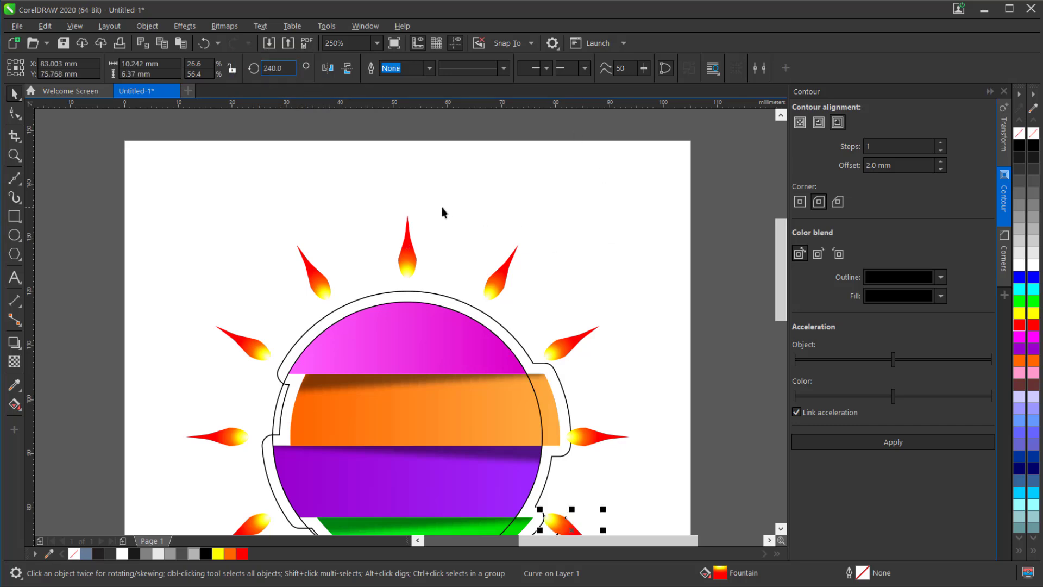
# - Move the guide circle off the bulb to the empty area right of the page
pyautogui.scroll(-3, 440, 207)
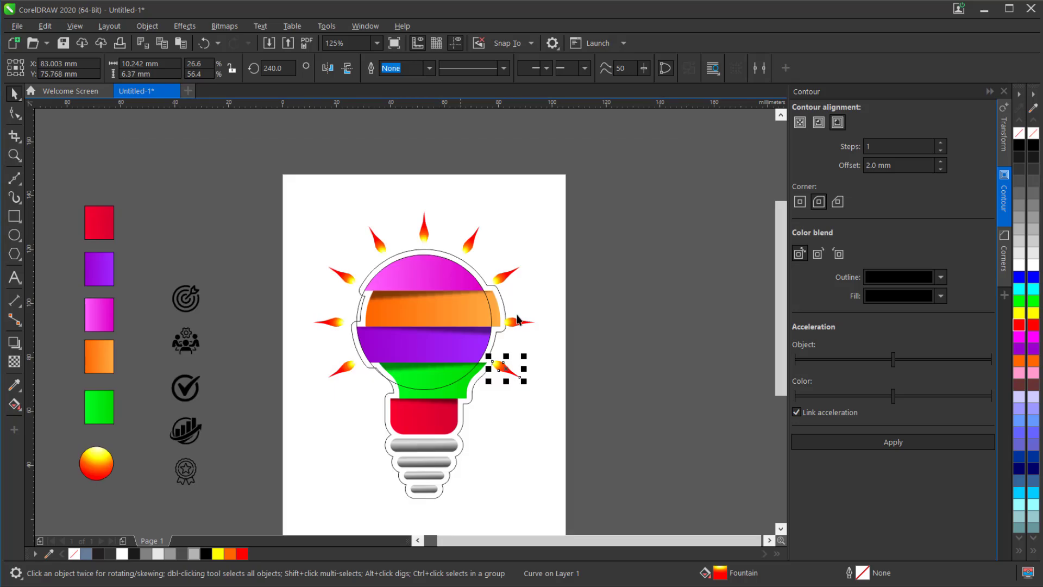
pyautogui.click(591, 393)
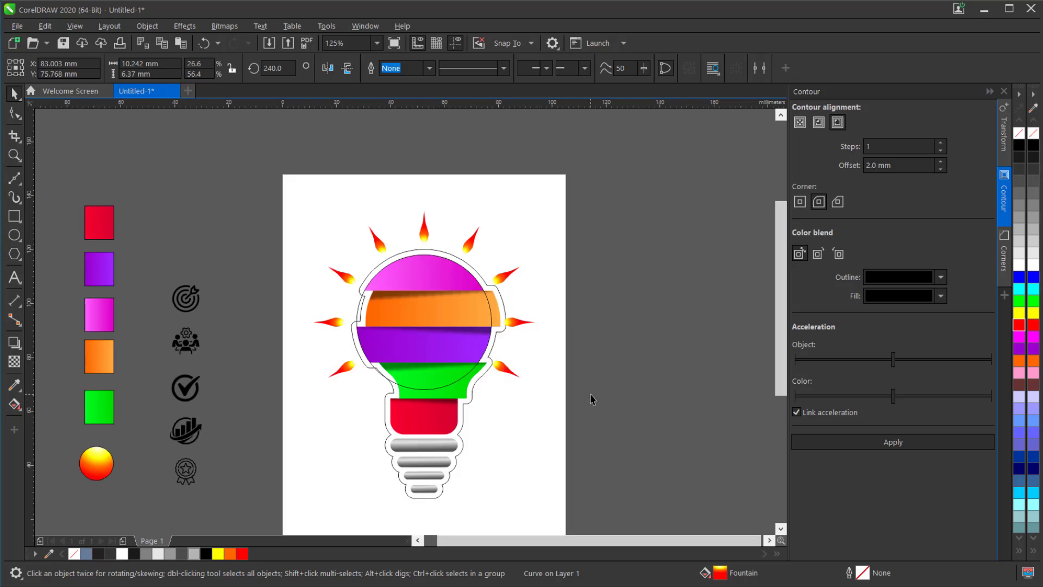
pyautogui.click(433, 309)
pyautogui.moveTo(422, 315); pyautogui.dragTo(499, 332)
# - Select all nine flame-coloured teardrops around the bulb and group them
pyautogui.scroll(3, 437, 324)
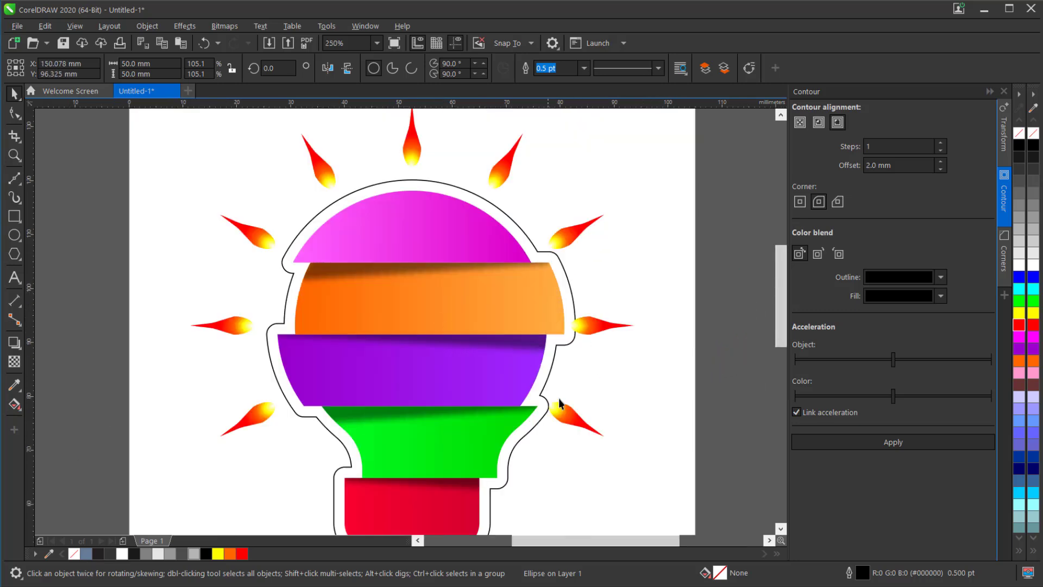
pyautogui.click(567, 421)
pyautogui.keyDown('shift'); pyautogui.click(596, 328); pyautogui.keyUp('shift')
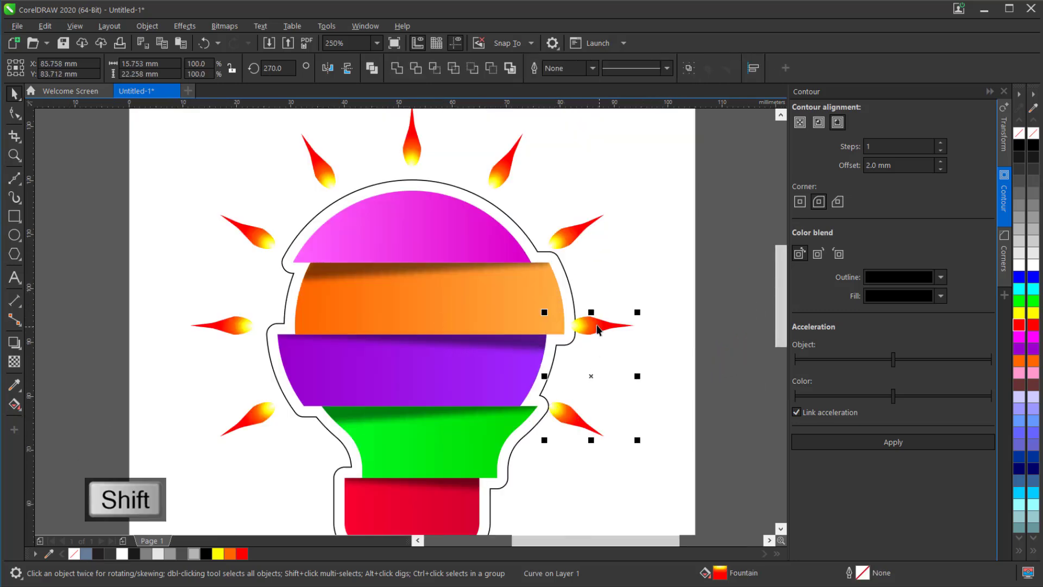
pyautogui.keyDown('shift'); pyautogui.click(579, 230); pyautogui.keyUp('shift')
pyautogui.keyDown('shift'); pyautogui.click(512, 158); pyautogui.keyUp('shift')
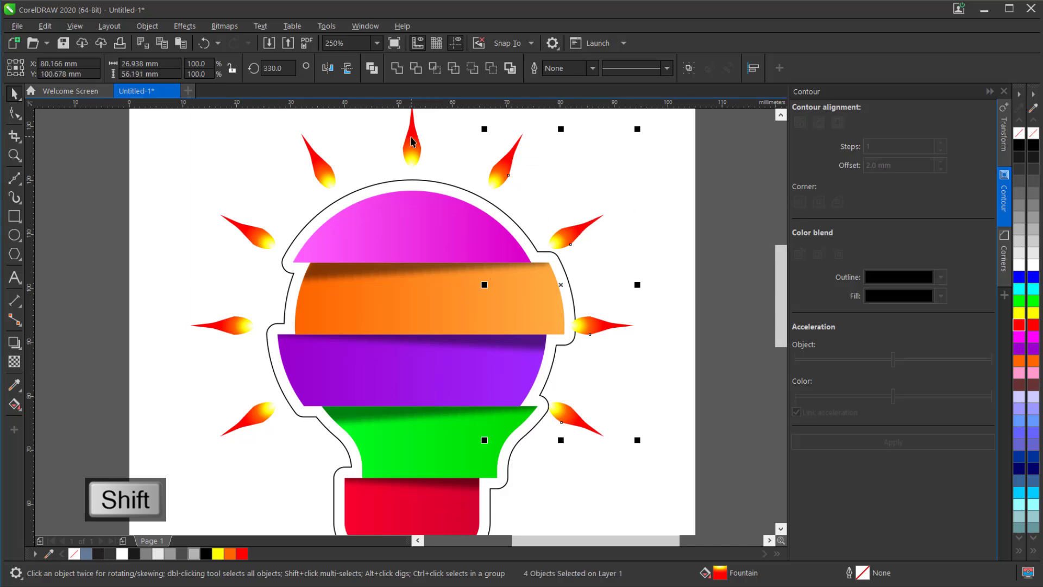
pyautogui.keyDown('shift'); pyautogui.click(315, 174); pyautogui.keyUp('shift')
pyautogui.keyDown('shift'); pyautogui.click(256, 223); pyautogui.keyUp('shift')
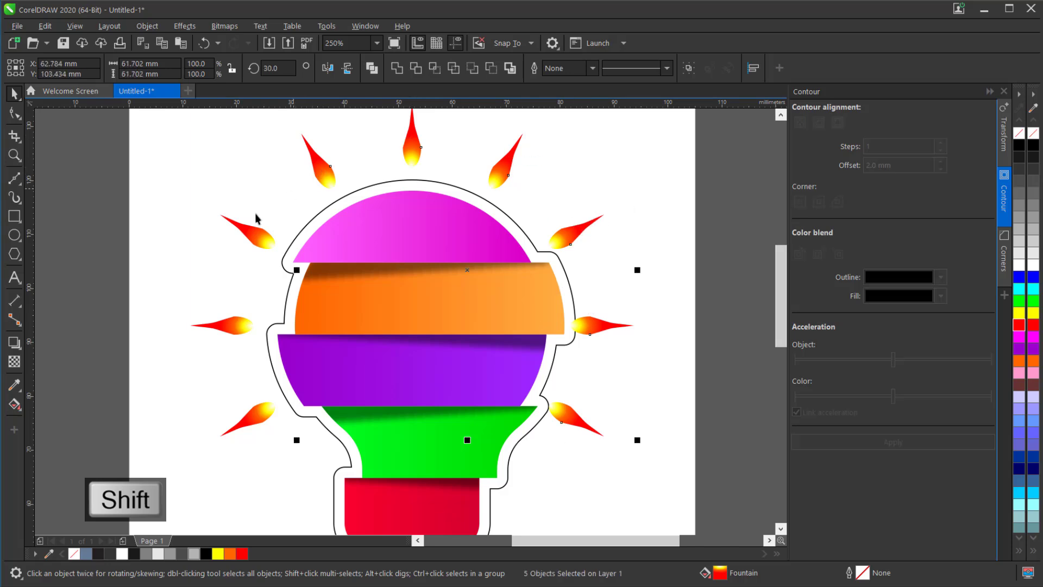
pyautogui.keyDown('shift'); pyautogui.click(204, 324); pyautogui.keyUp('shift')
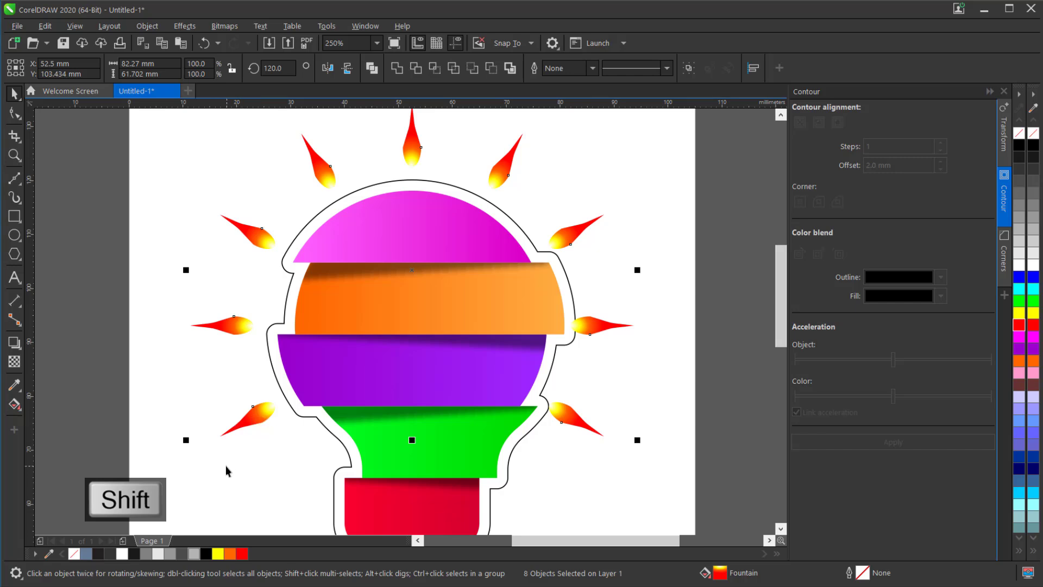
pyautogui.rightClick(262, 416)
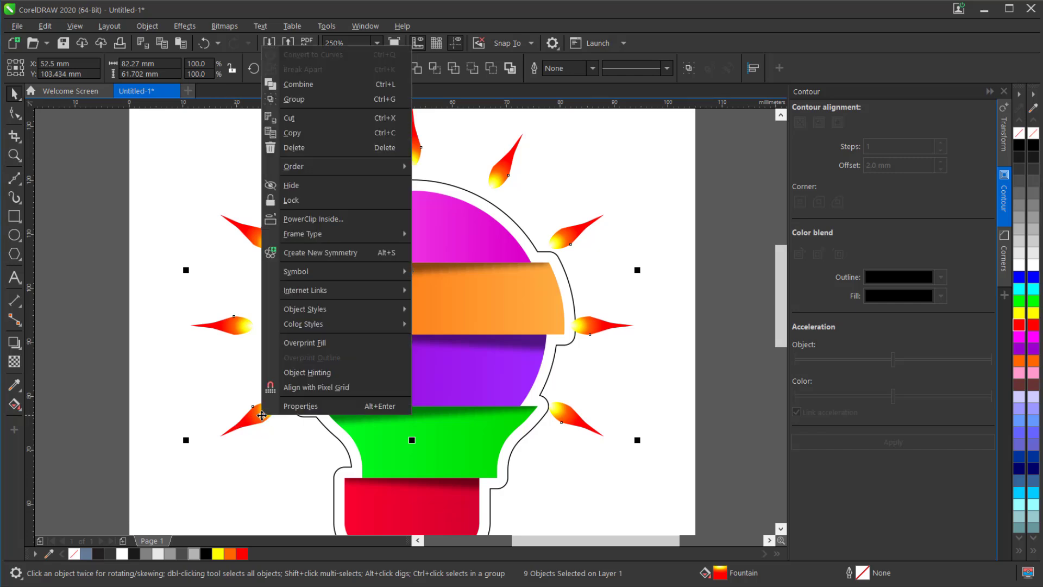
pyautogui.click(328, 99)
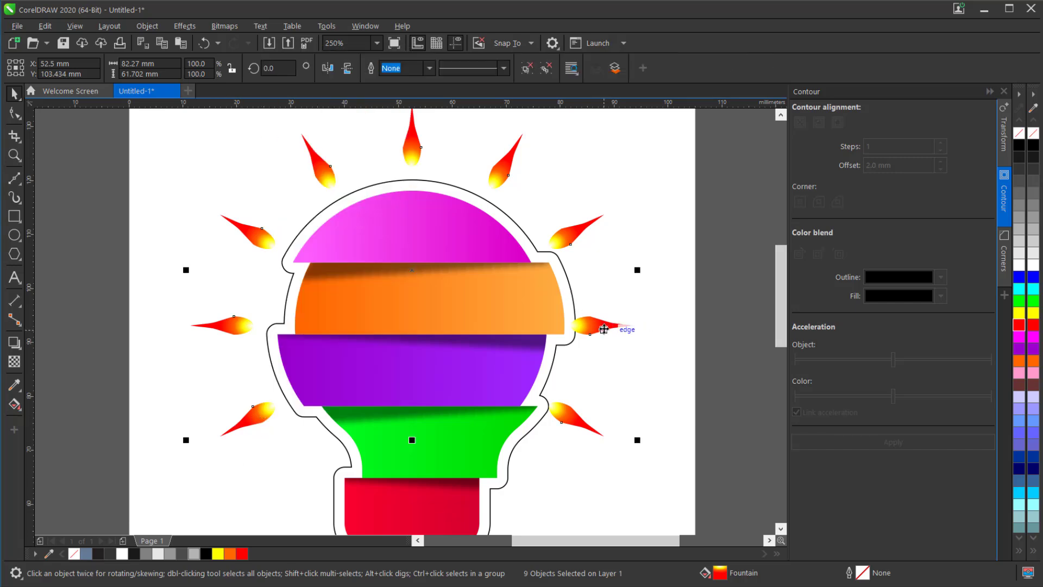
# - Shift the teardrop group about 1.7 mm right and 1.1 mm down around the bulb
pyautogui.moveTo(603, 326); pyautogui.dragTo(611, 332)
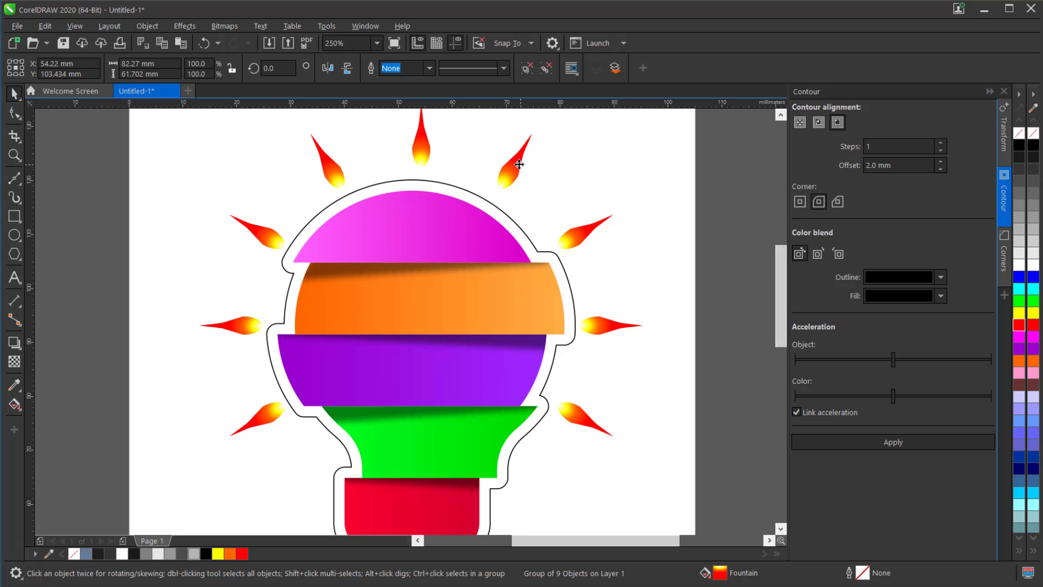
pyautogui.moveTo(518, 164); pyautogui.dragTo(517, 179)
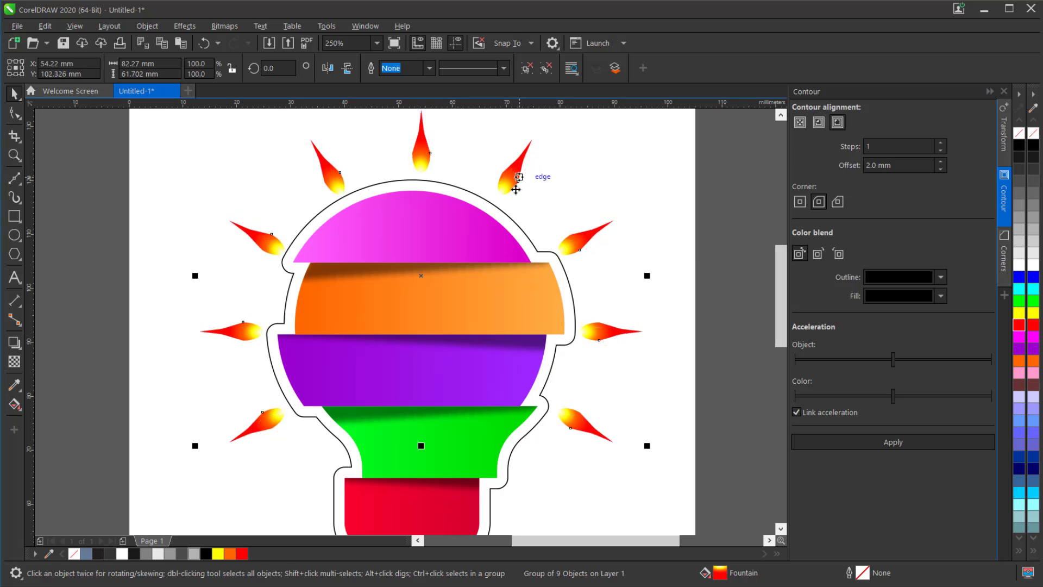
pyautogui.scroll(-1, 475, 232)
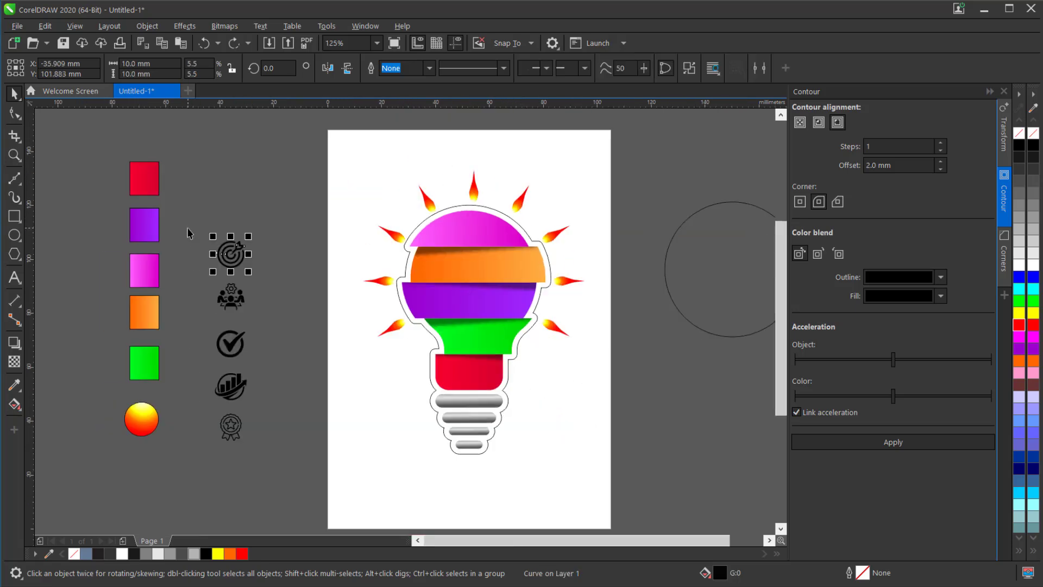
# - Bring the five black icons beside the page to the front of the page and fill them with white
pyautogui.moveTo(189, 217); pyautogui.dragTo(325, 477)
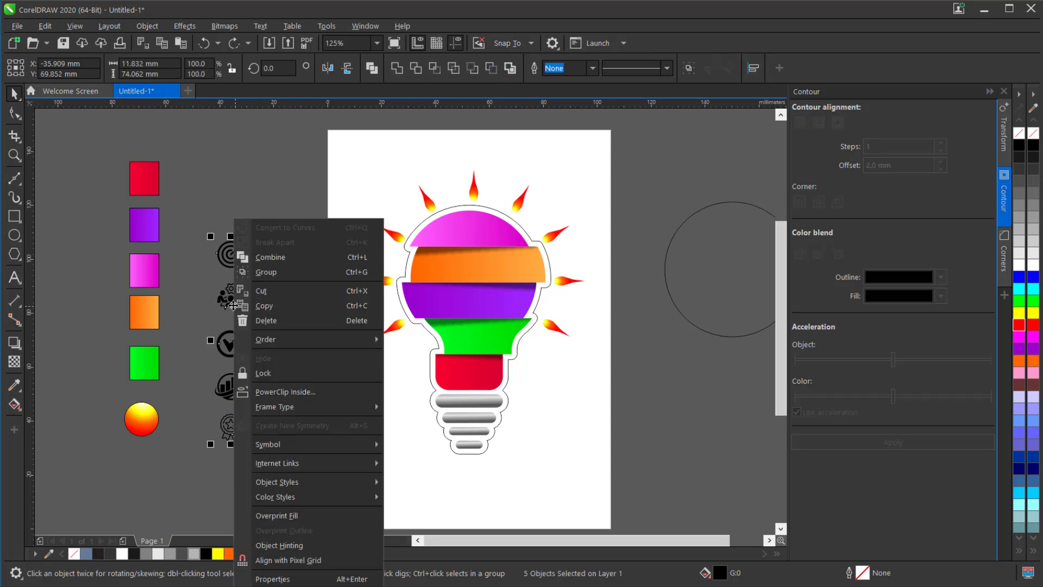
pyautogui.rightClick(235, 310)
pyautogui.moveTo(317, 342)
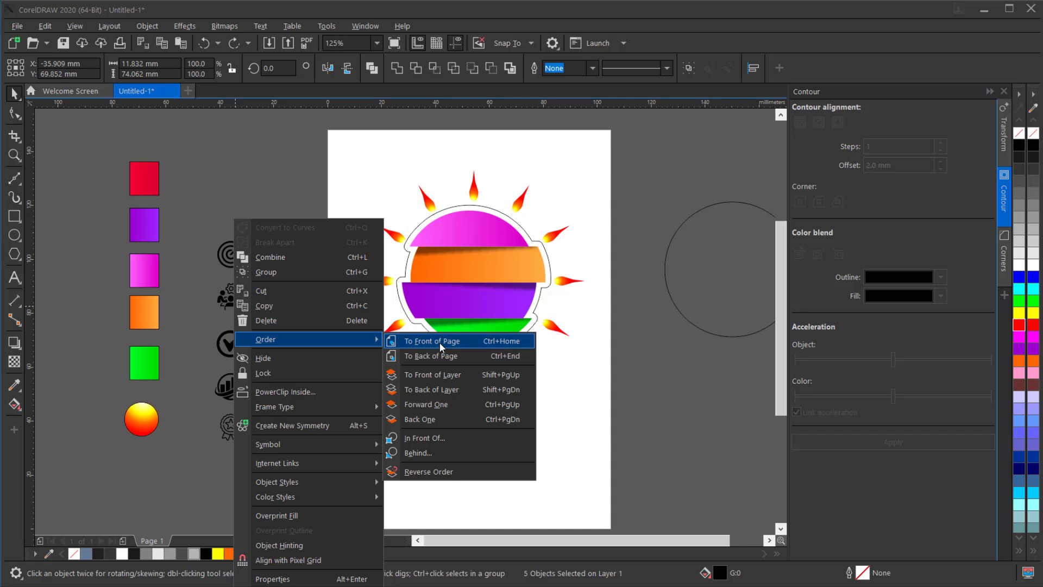
pyautogui.click(439, 342)
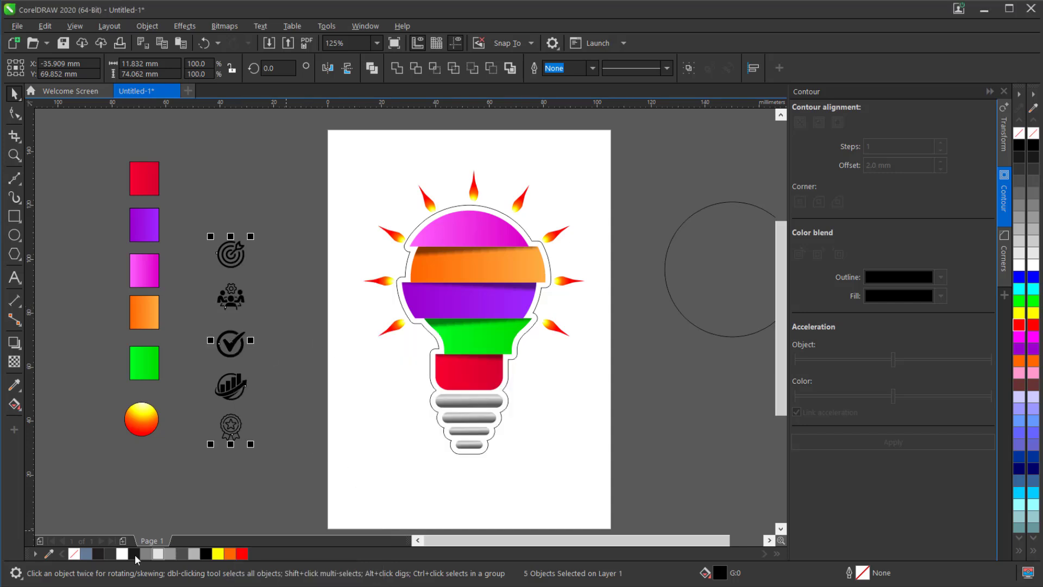
pyautogui.click(1020, 266)
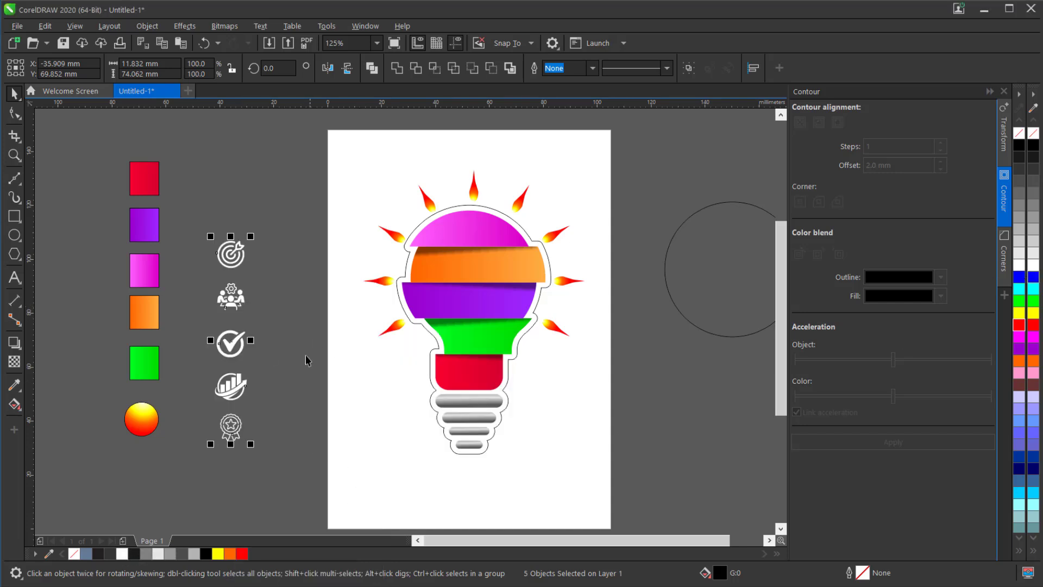
pyautogui.click(260, 347)
# - Place the target icon on the magenta section, scaled to about 5.3 × 5.3 mm, and the team icon, scaled down, on the orange section
pyautogui.scroll(2, 276, 262)
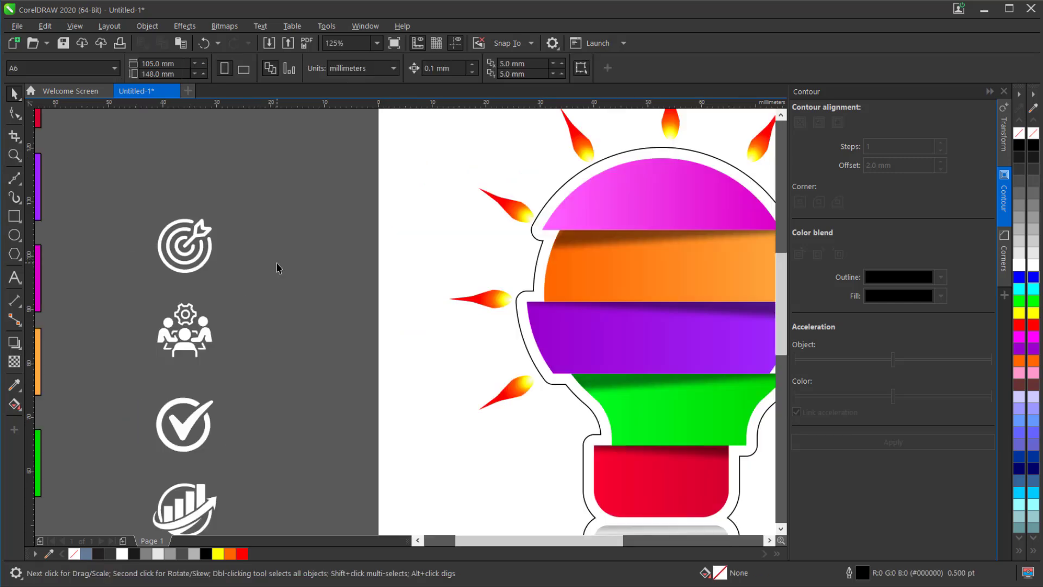
pyautogui.click(200, 239)
pyautogui.moveTo(200, 239); pyautogui.dragTo(615, 201)
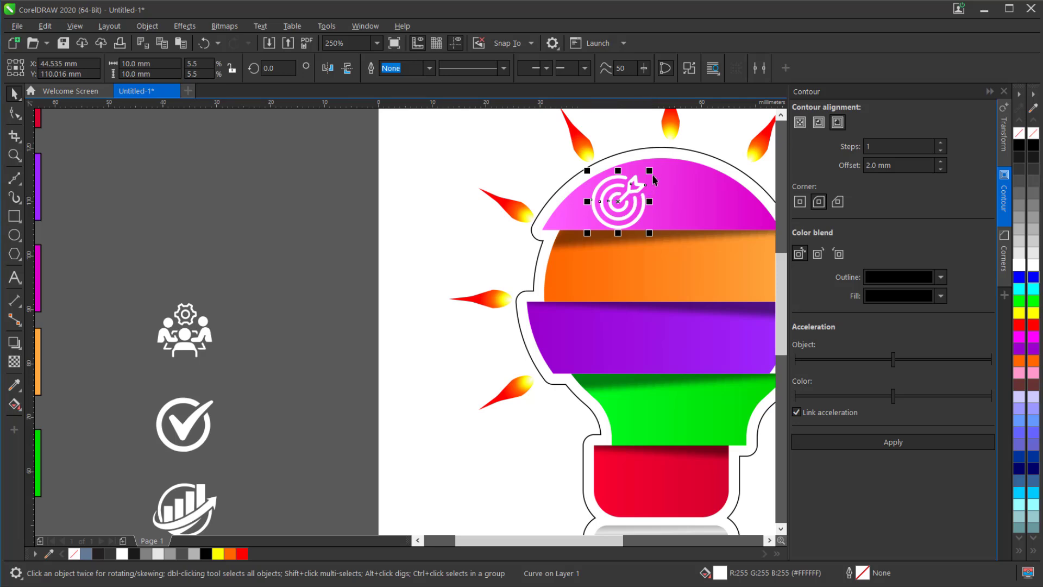
pyautogui.moveTo(650, 171); pyautogui.dragTo(618, 205)
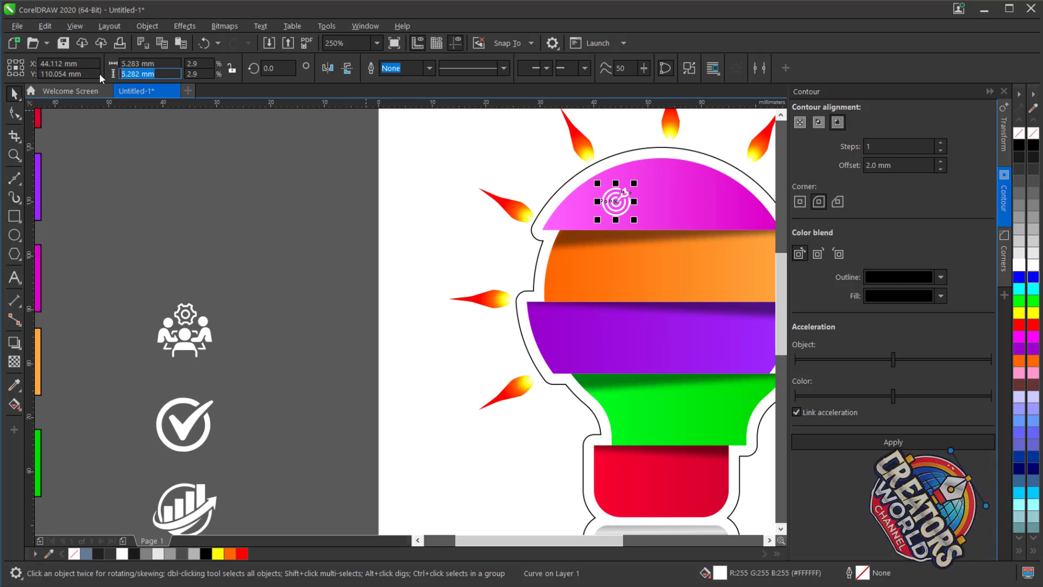
pyautogui.click(185, 336)
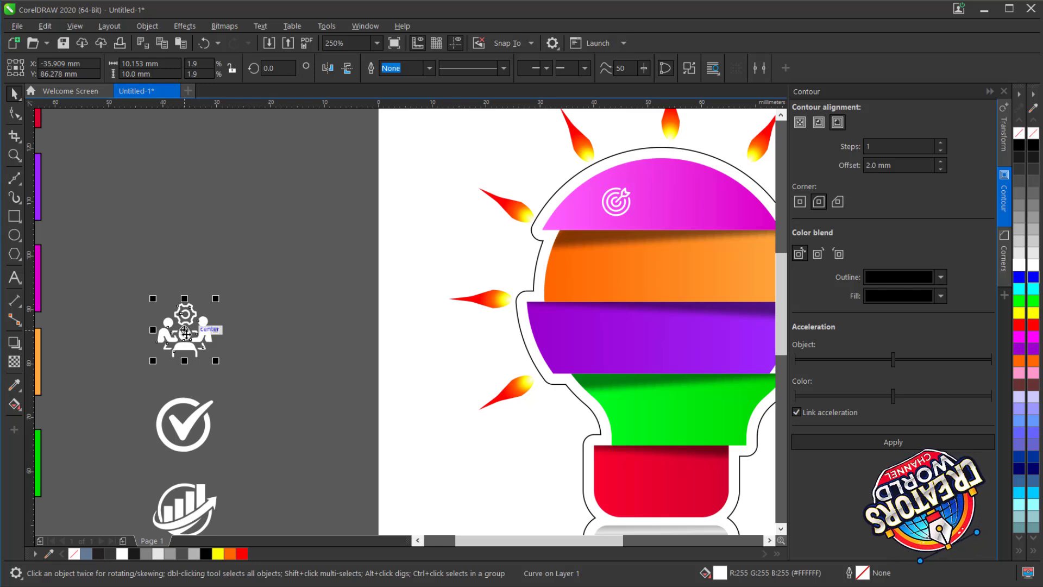
pyautogui.moveTo(185, 337); pyautogui.dragTo(593, 264)
# - Move the check mark icon onto the left part of the purple section and scale it to about 7.1 × 6.7 mm
pyautogui.click(181, 432)
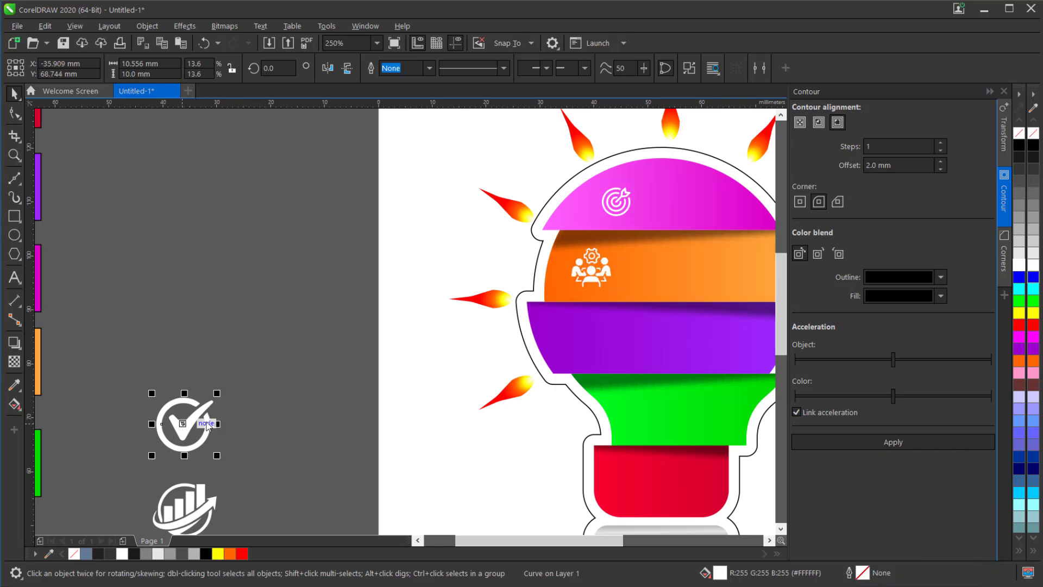
pyautogui.press('F10')
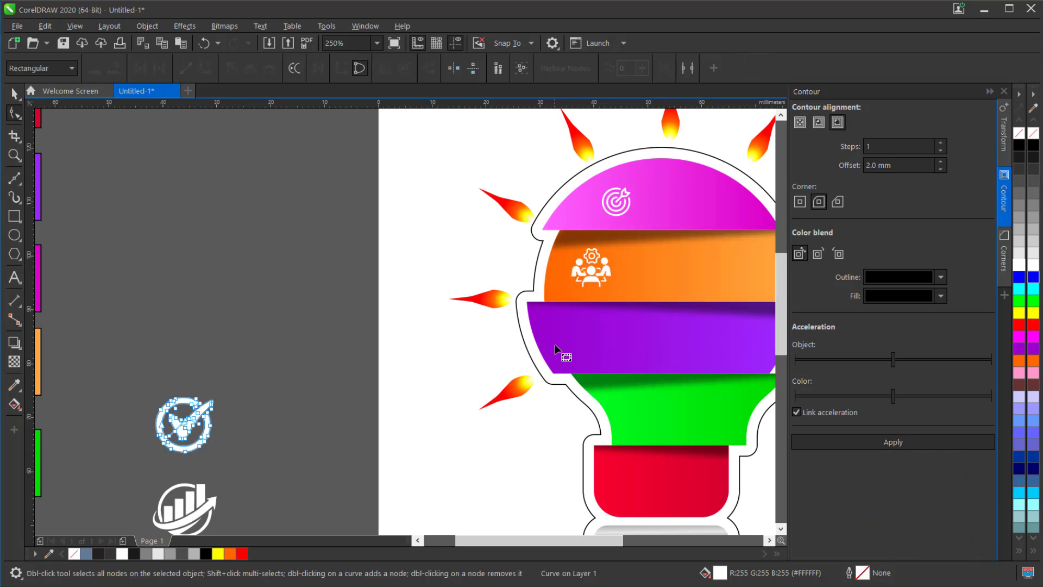
pyautogui.click(13, 93)
pyautogui.moveTo(203, 421); pyautogui.dragTo(586, 338)
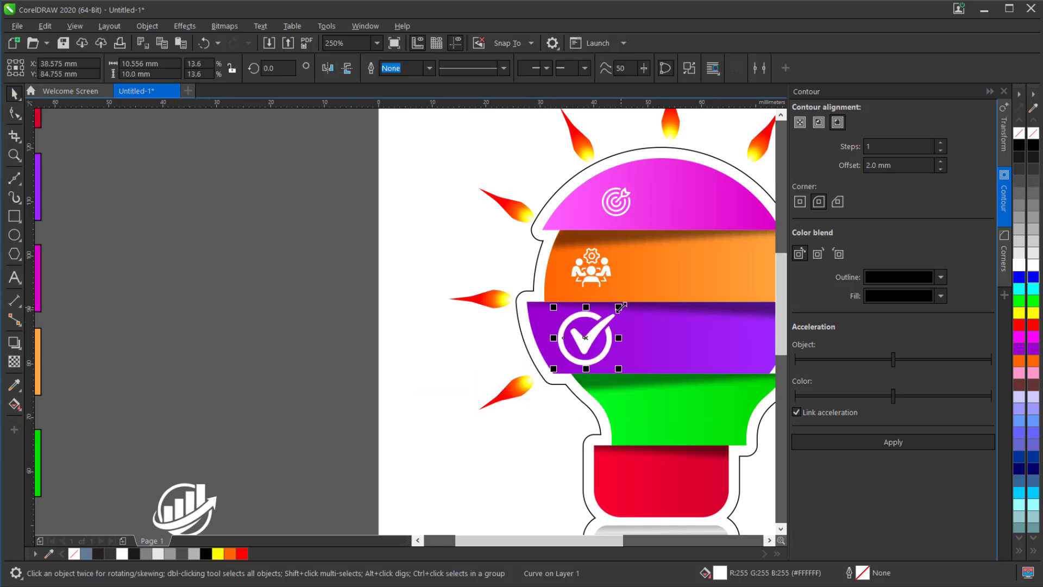
pyautogui.moveTo(622, 307); pyautogui.dragTo(574, 343)
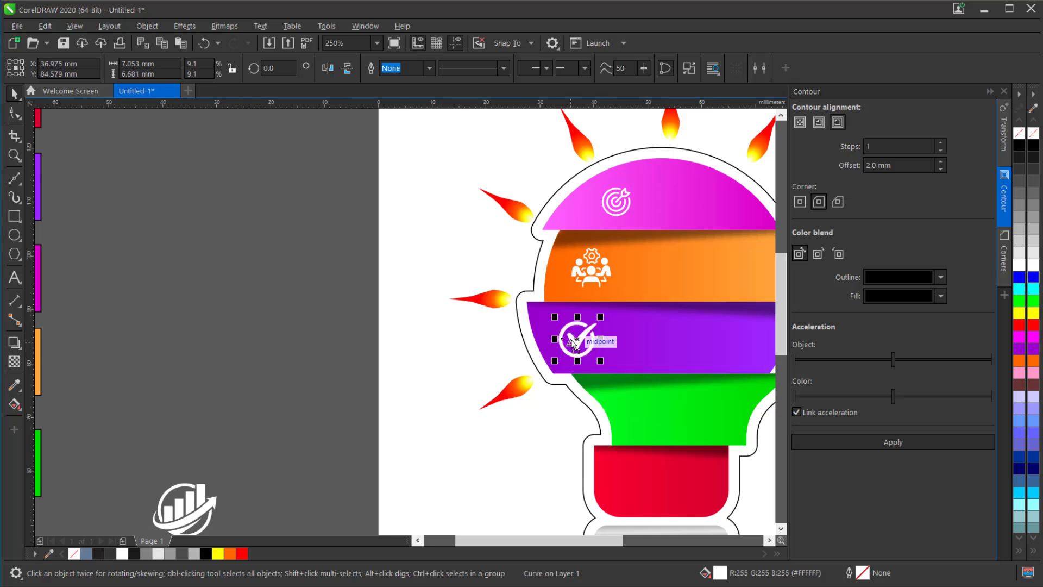
pyautogui.scroll(-2, 210, 331)
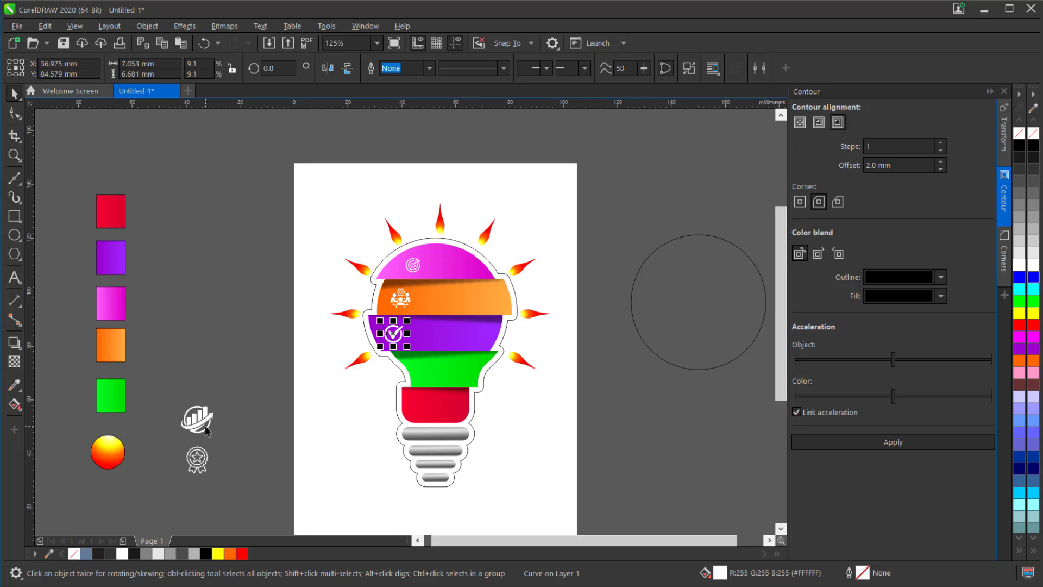
# - Move the growth chart icon onto the green section and the award ribbon icon, scaled to about 5.3 × 6.7 mm, onto the red section
pyautogui.moveTo(207, 431); pyautogui.dragTo(441, 360)
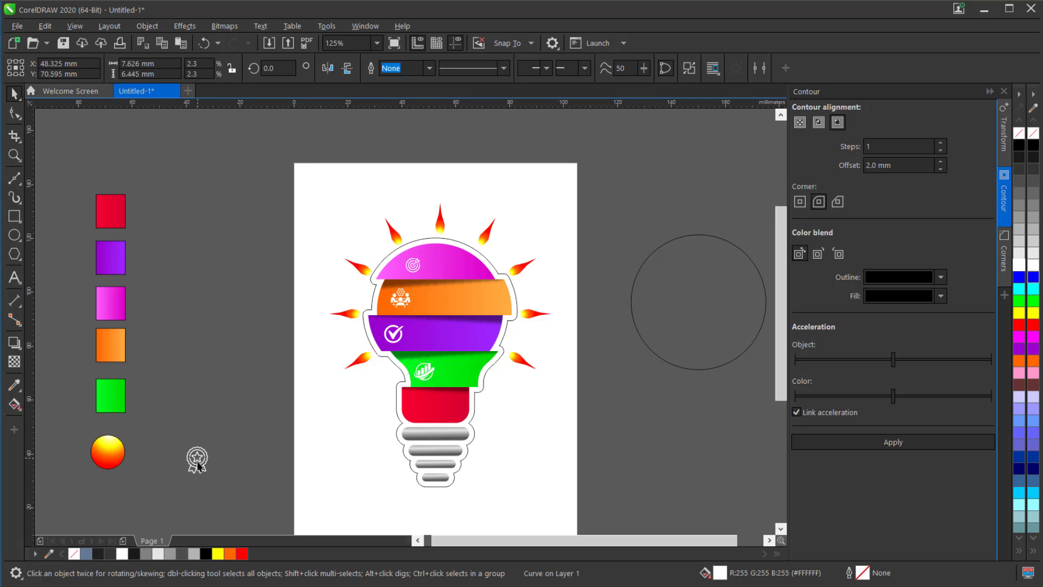
pyautogui.click(197, 460)
pyautogui.moveTo(197, 457); pyautogui.dragTo(416, 408)
pyautogui.scroll(4, 424, 425)
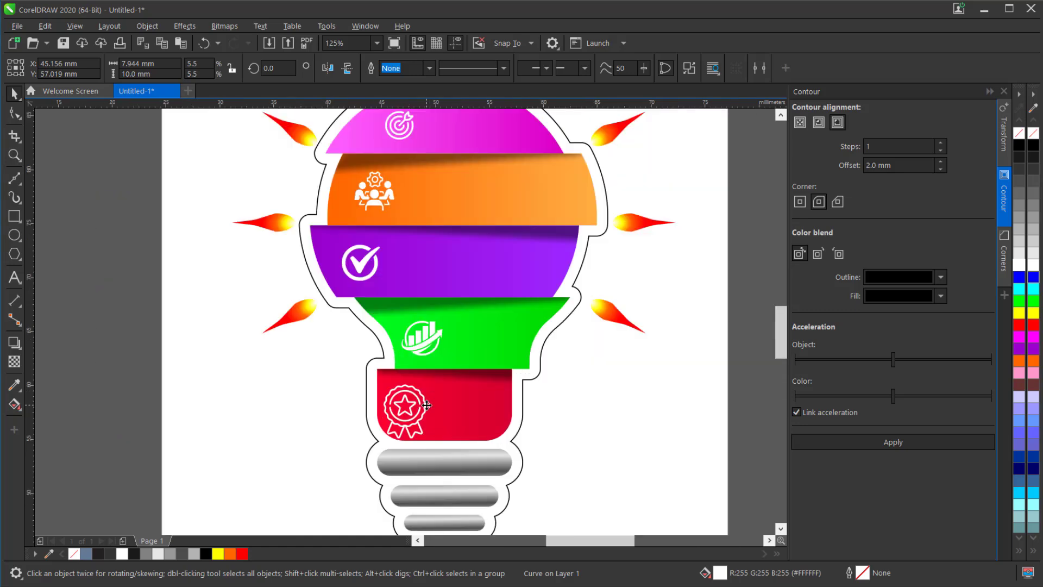
pyautogui.moveTo(430, 476); pyautogui.dragTo(374, 405)
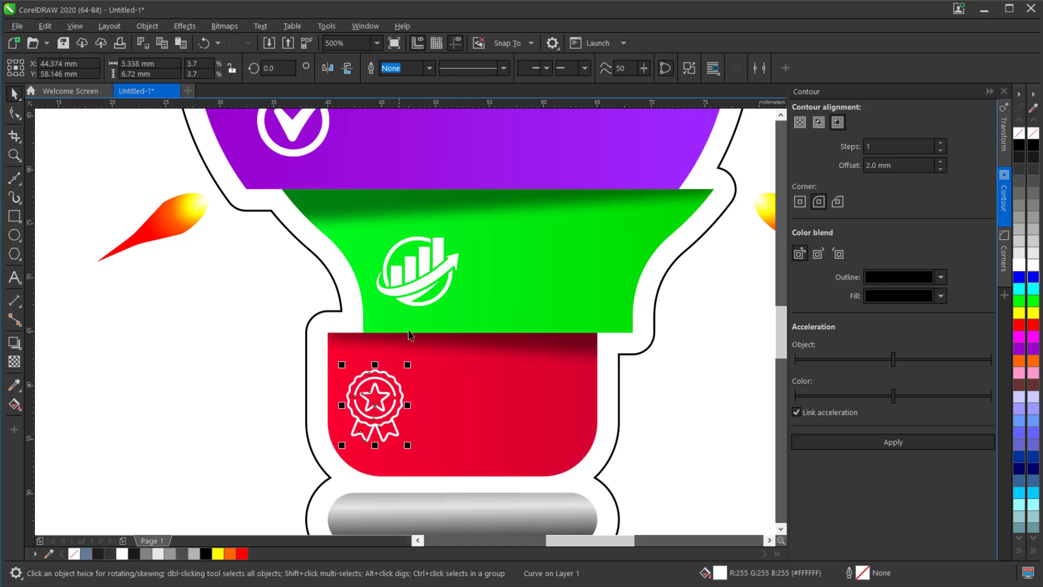
# - Nudge the growth chart icon about 0.3 mm left and 1 mm up on the green section
pyautogui.click(409, 280)
pyautogui.moveTo(408, 280); pyautogui.dragTo(411, 280)
pyautogui.scroll(-2, 430, 375)
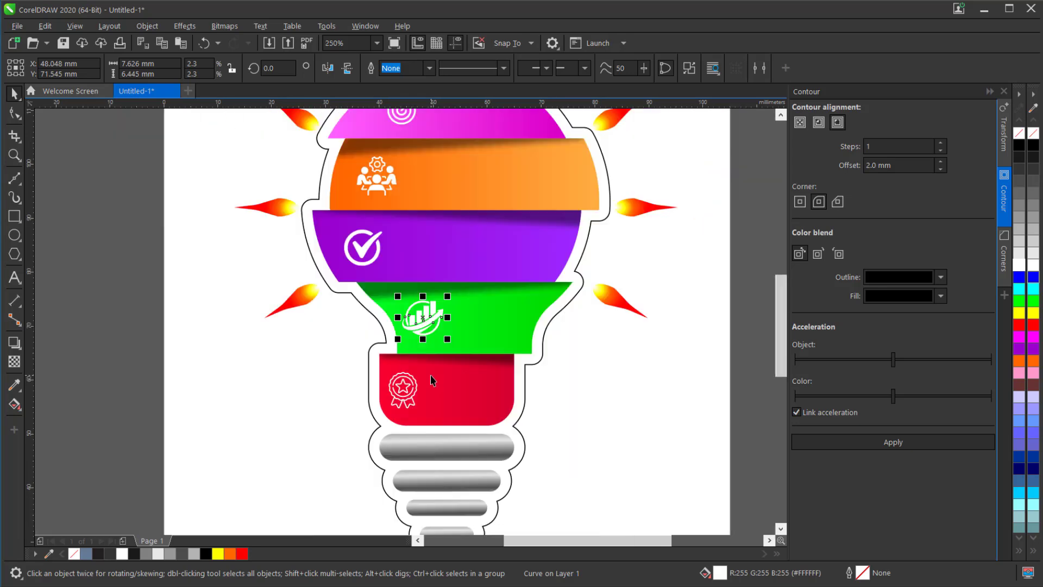
# - Add the artistic text "01" beside the bulb, set in Bebas Neue at 24 pt
pyautogui.scroll(-3, 430, 376)
pyautogui.scroll(3, 440, 244)
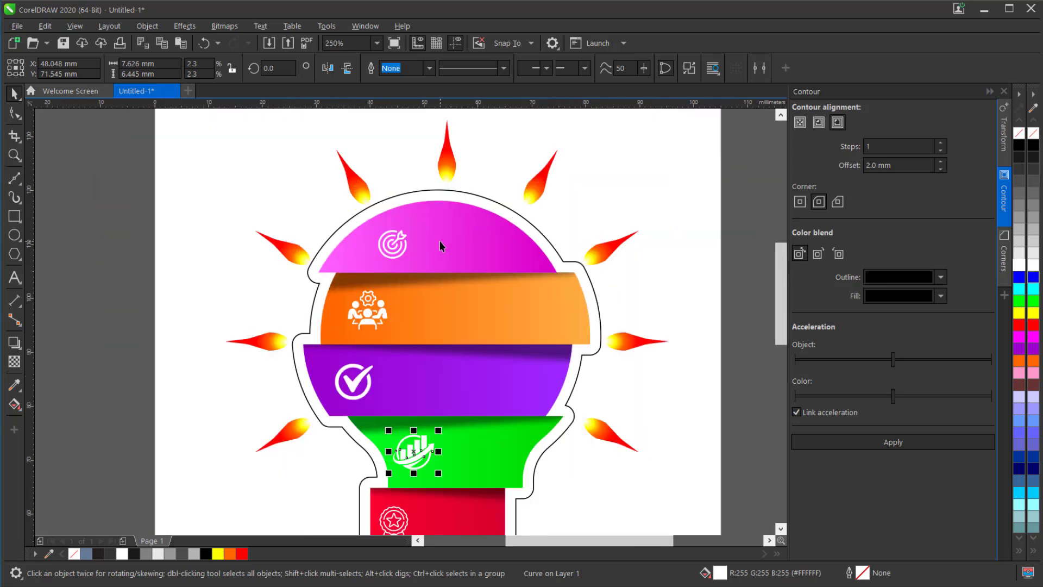
pyautogui.click(16, 281)
pyautogui.click(195, 297)
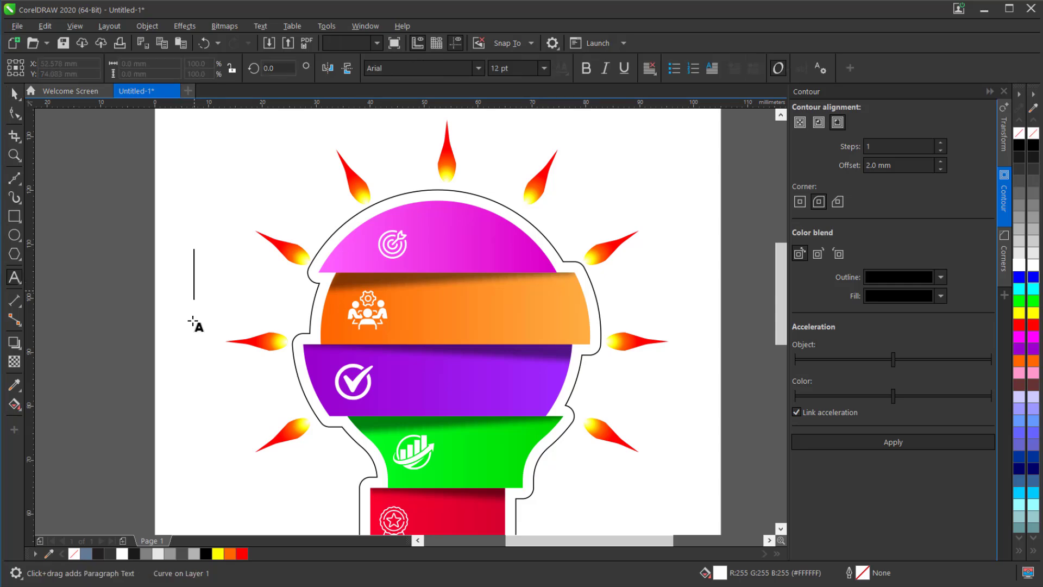
pyautogui.write('01')
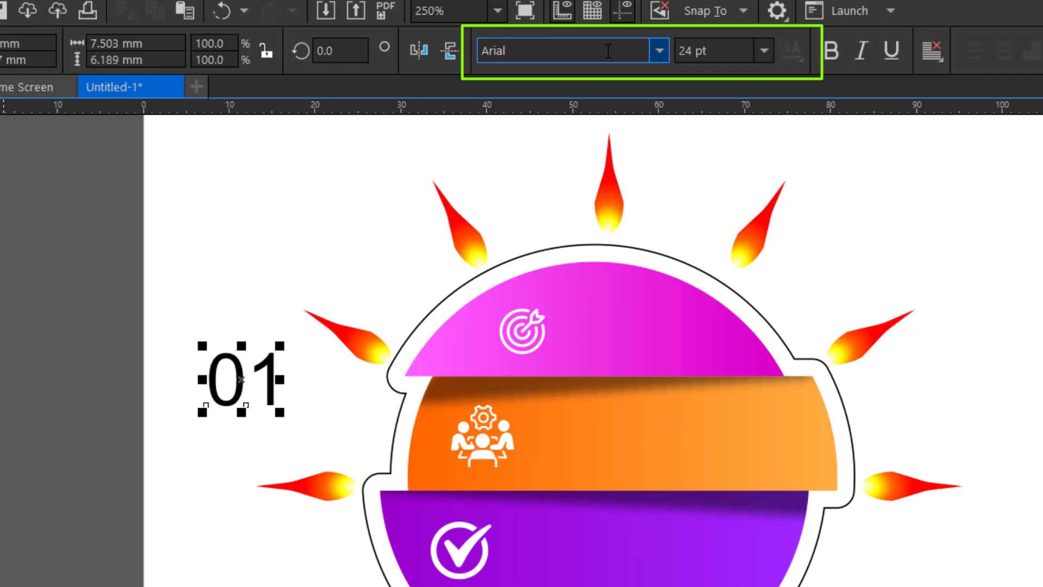
pyautogui.click(608, 51)
pyautogui.write('bas Neue')
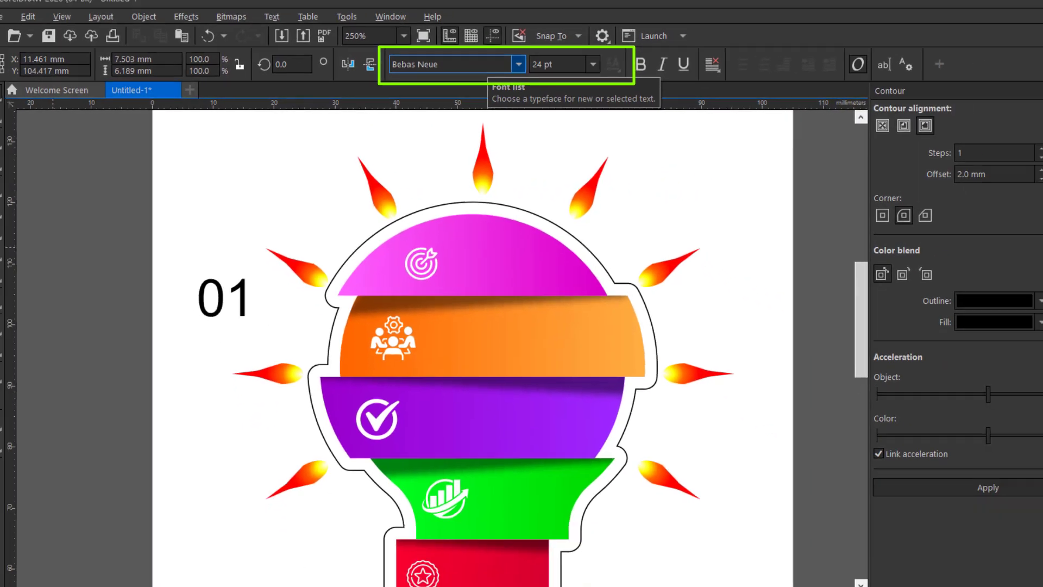
pyautogui.press('Return')
# - Place the 01 text in white beside the target icon and copy it beside the team icon on the orange section
pyautogui.moveTo(218, 278); pyautogui.dragTo(439, 257)
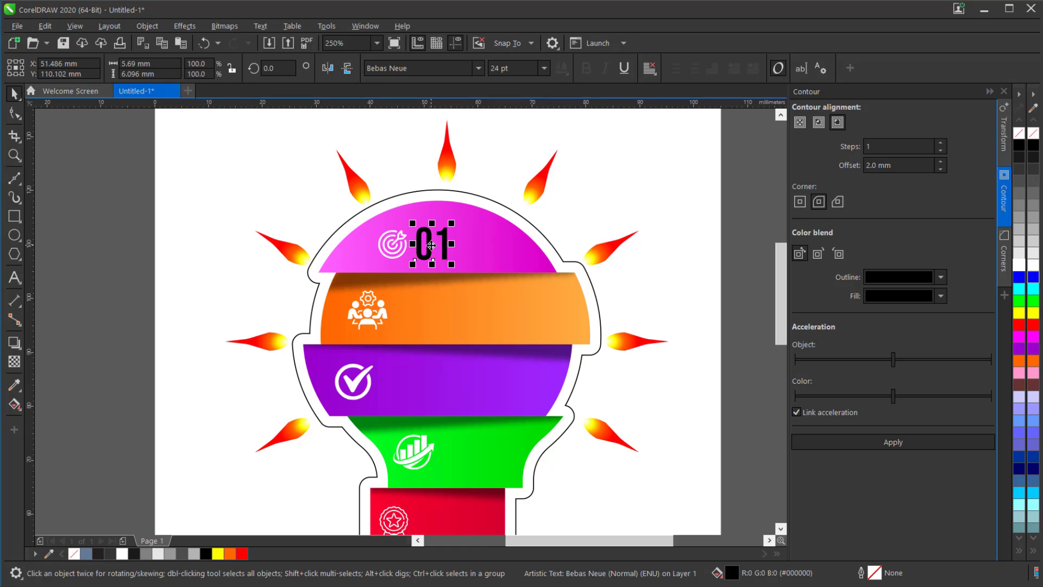
pyautogui.scroll(2, 432, 244)
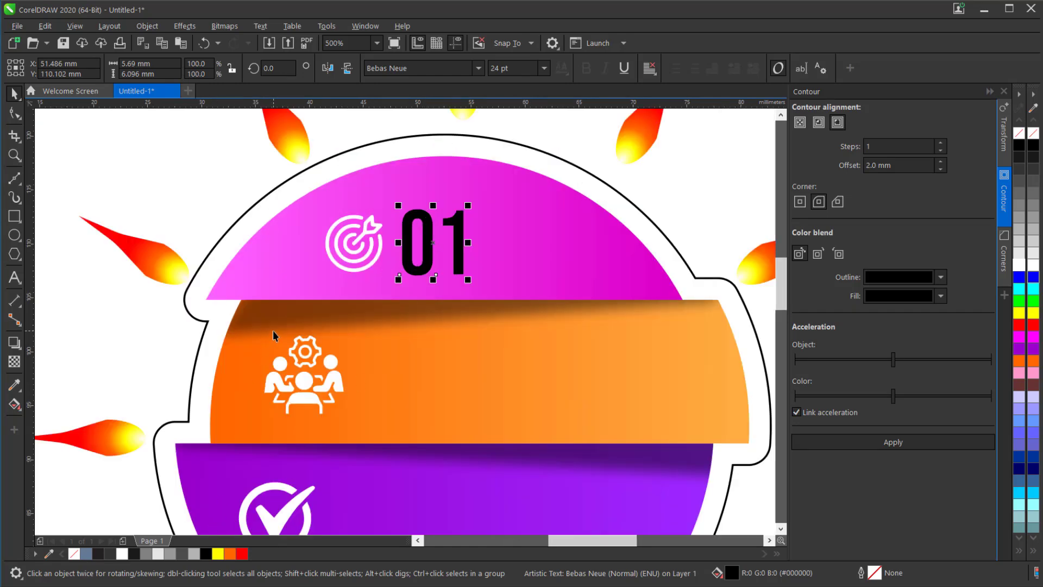
pyautogui.moveTo(1021, 266); pyautogui.dragTo(396, 376)
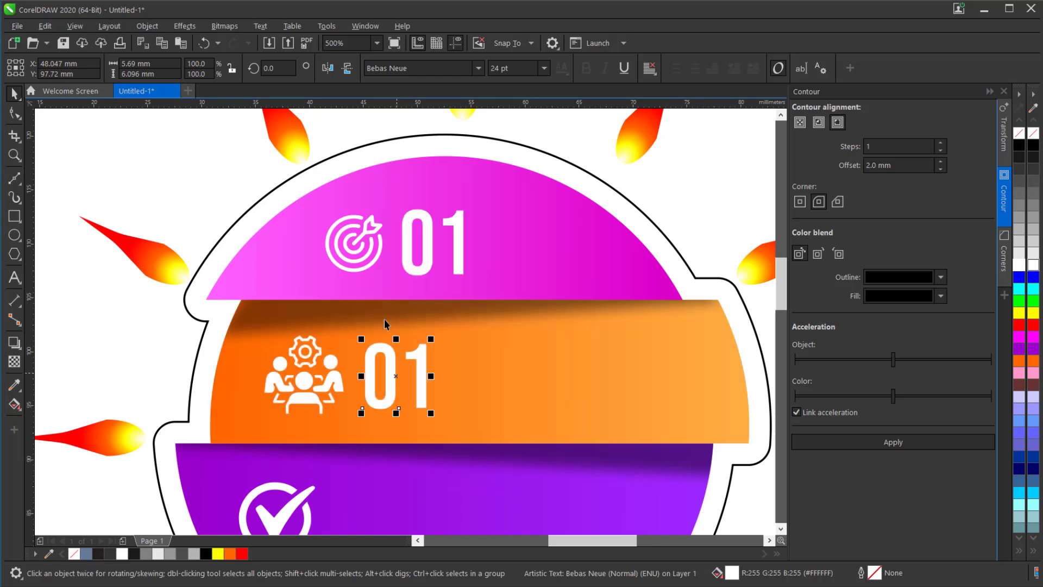
# - Copy the white 01 text beside the icons on the purple, green and red sections
pyautogui.scroll(-2, 384, 280)
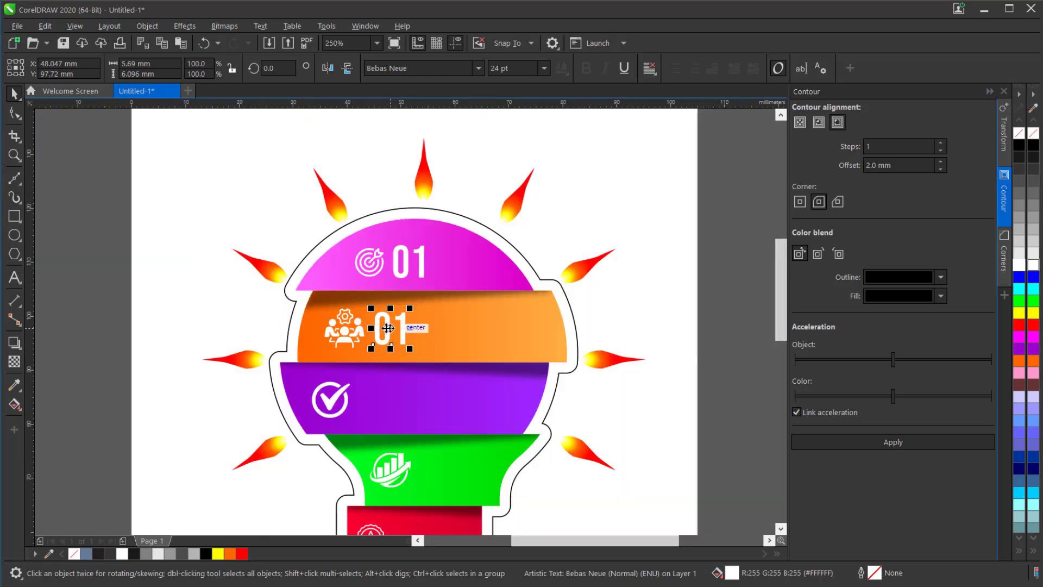
pyautogui.moveTo(390, 328); pyautogui.dragTo(432, 470)
pyautogui.rightClick(379, 406)
pyautogui.scroll(-2, 382, 305)
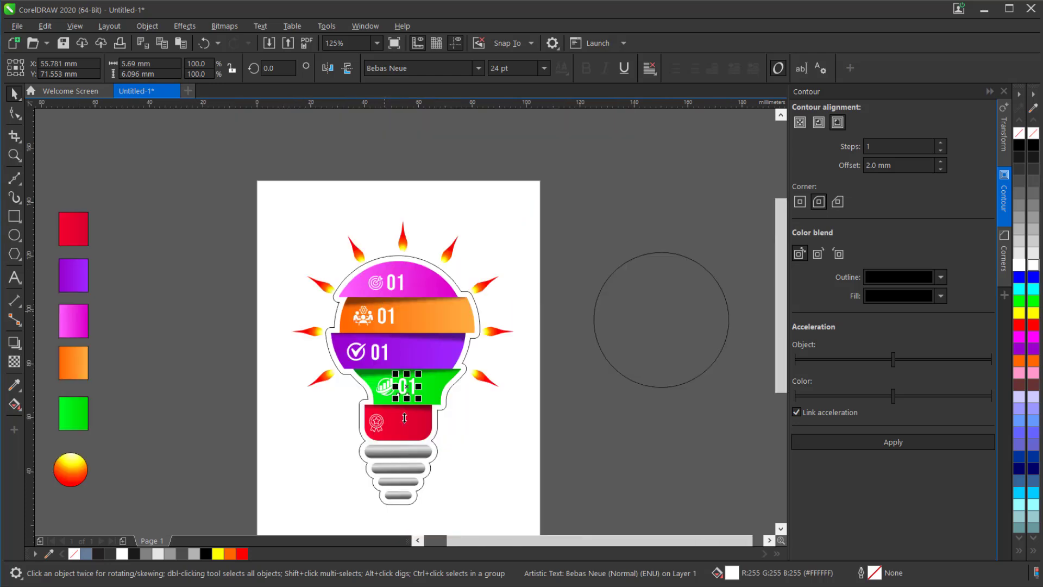
pyautogui.scroll(2, 405, 434)
pyautogui.moveTo(410, 341); pyautogui.dragTo(389, 423)
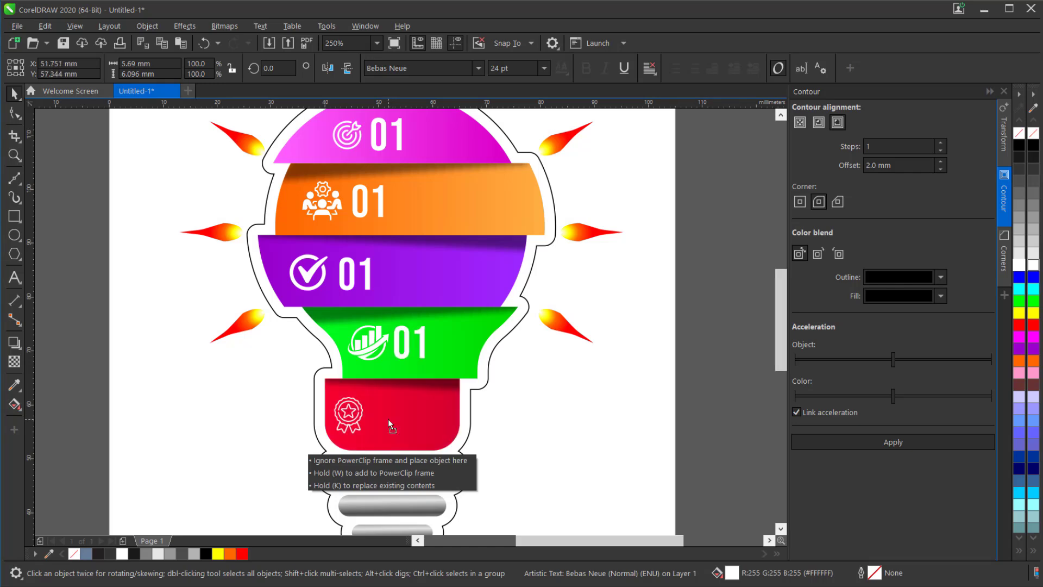
# - Renumber the copied texts as 02 on orange, 03 on purple, 04 on green and 05 on red
pyautogui.click(381, 211)
pyautogui.doubleClick(382, 212)
pyautogui.press('BackSpace')
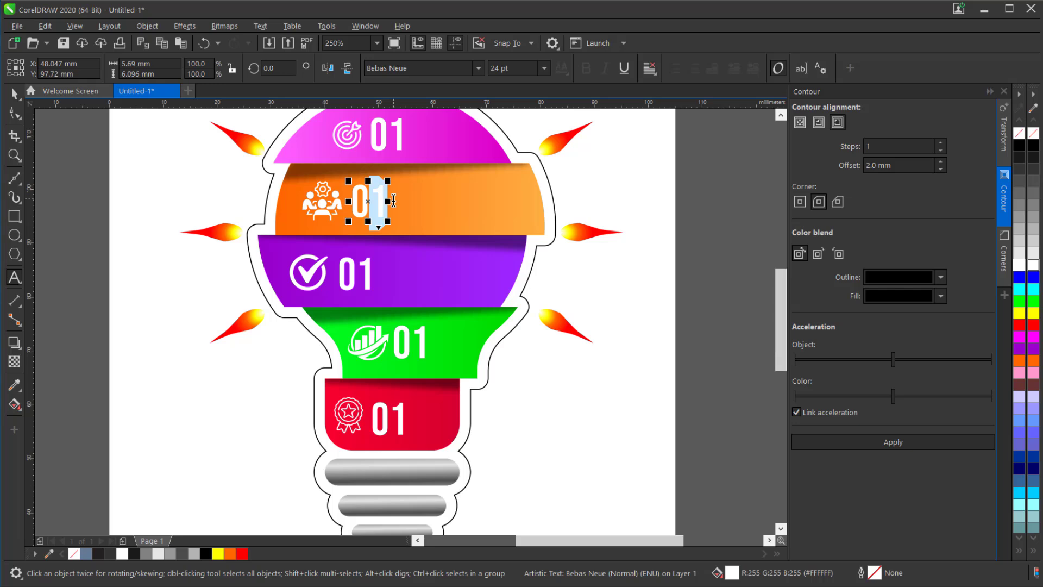
pyautogui.write('2')
pyautogui.moveTo(359, 277); pyautogui.dragTo(373, 278)
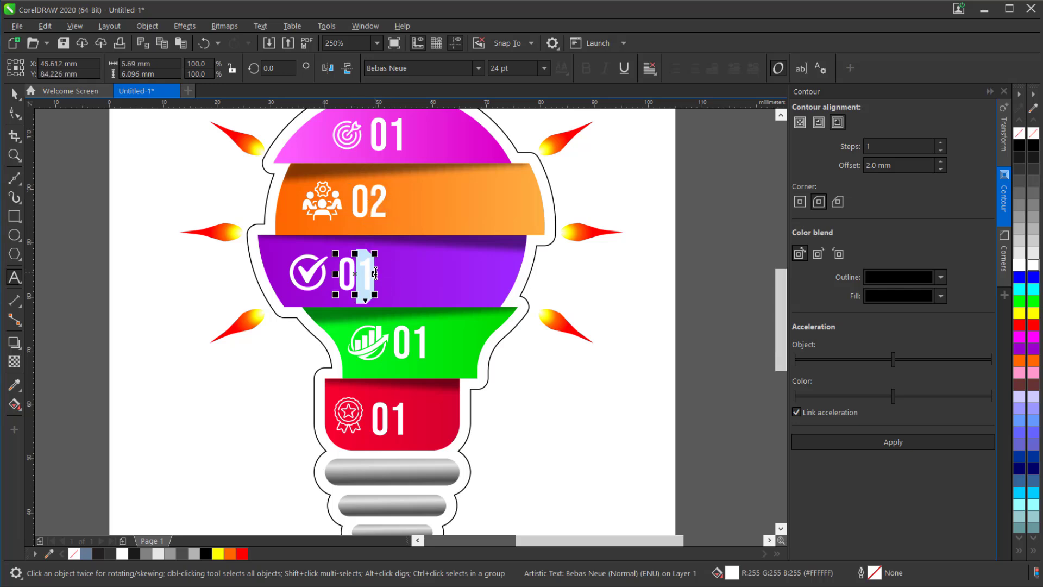
pyautogui.write('3')
pyautogui.moveTo(411, 342); pyautogui.dragTo(431, 343)
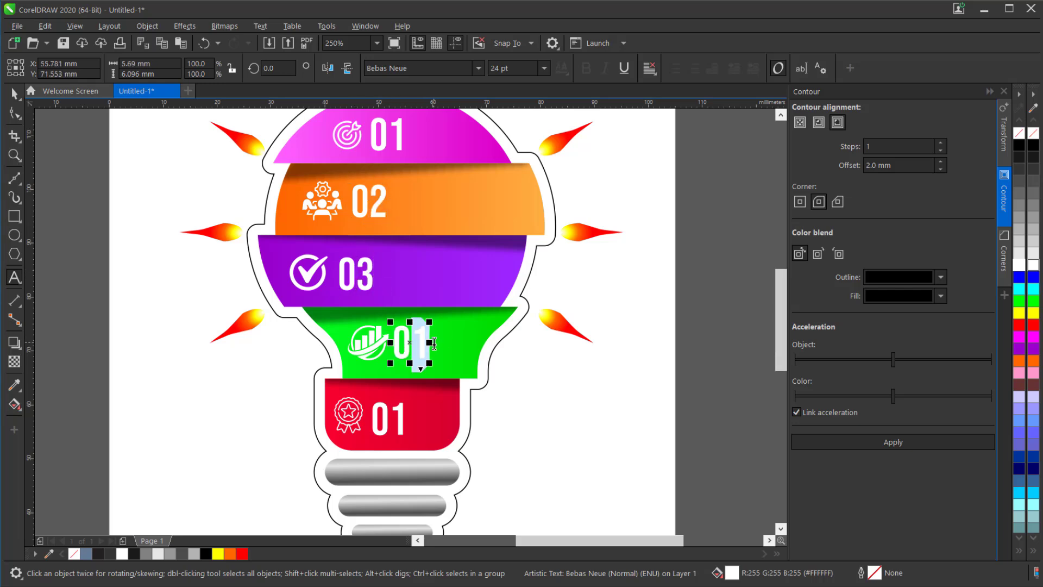
pyautogui.write('4')
pyautogui.moveTo(390, 417); pyautogui.dragTo(419, 416)
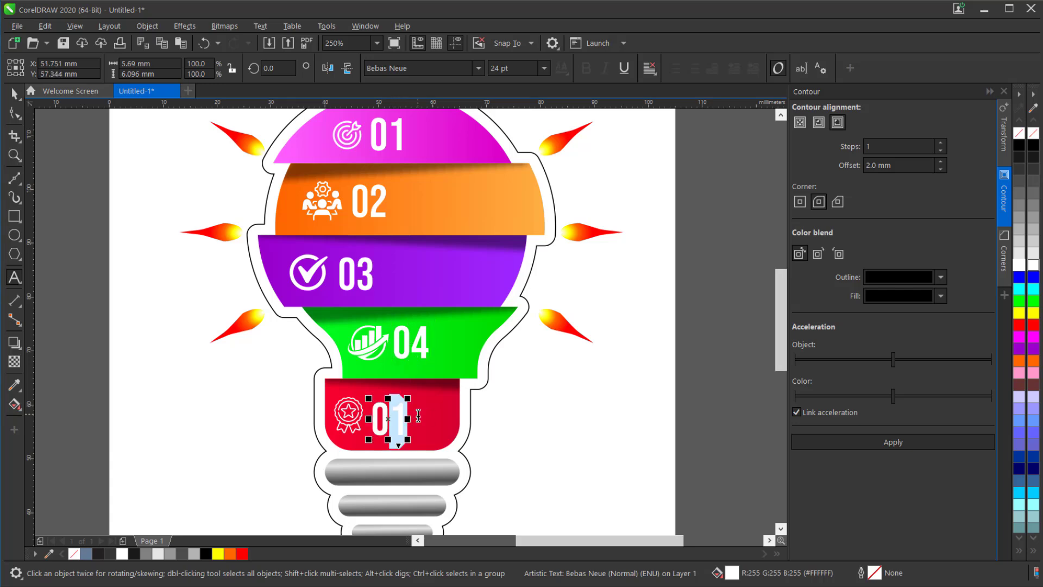
pyautogui.write('5')
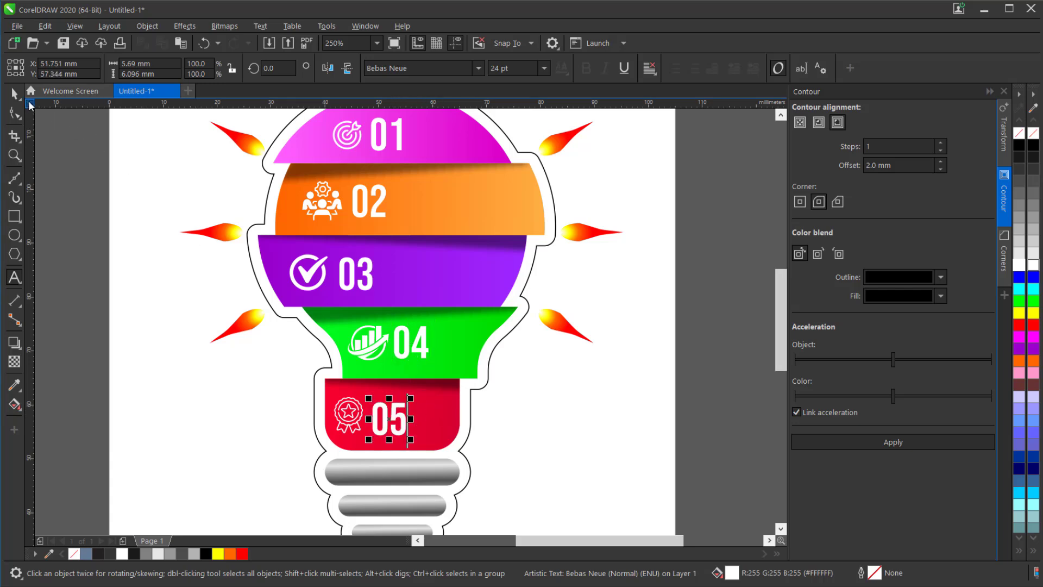
# - Remove the outline from the white contour backing around the bulb
pyautogui.scroll(-2, 370, 333)
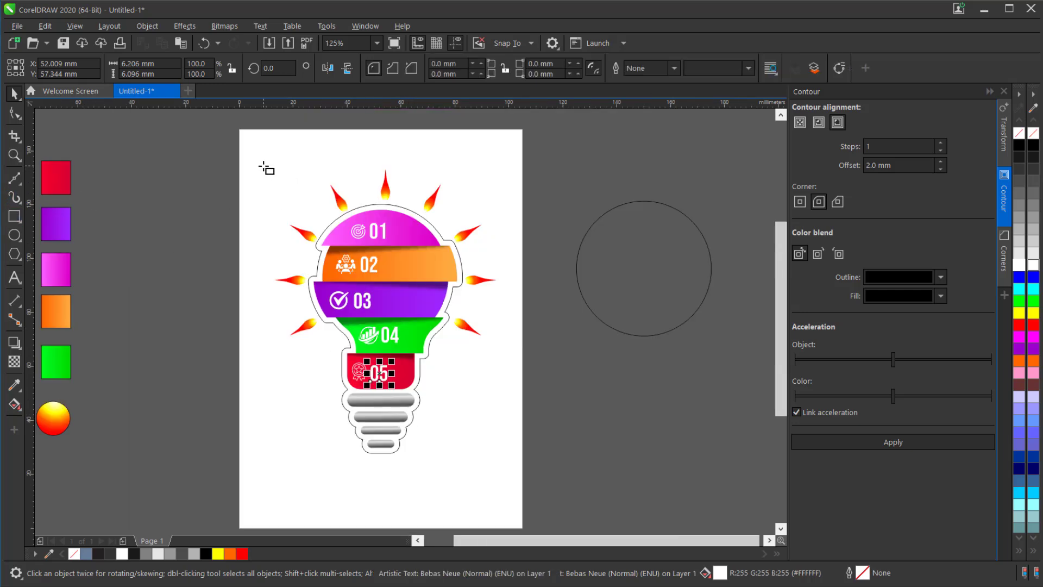
pyautogui.click(14, 95)
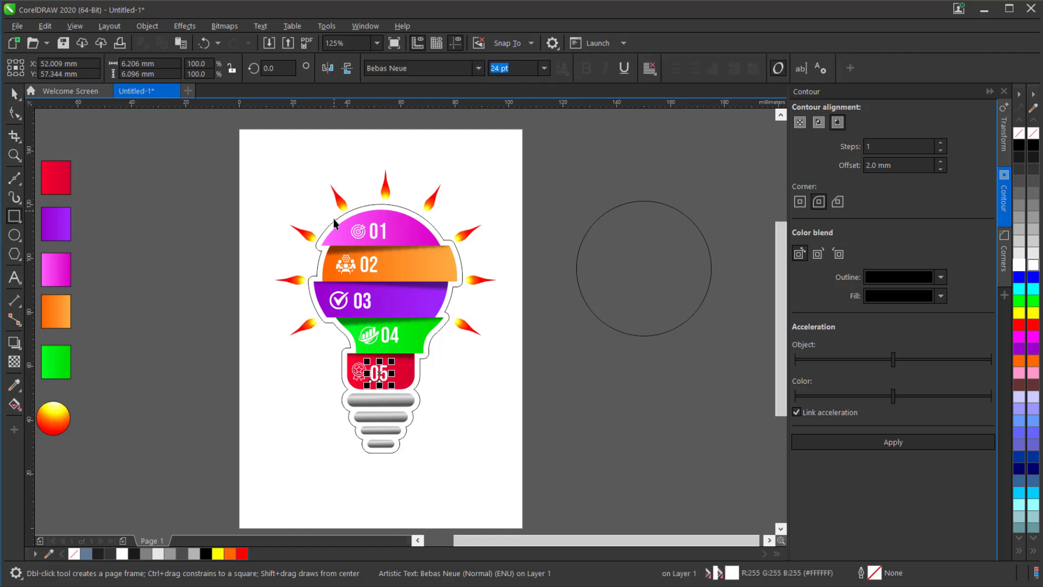
pyautogui.click(317, 249)
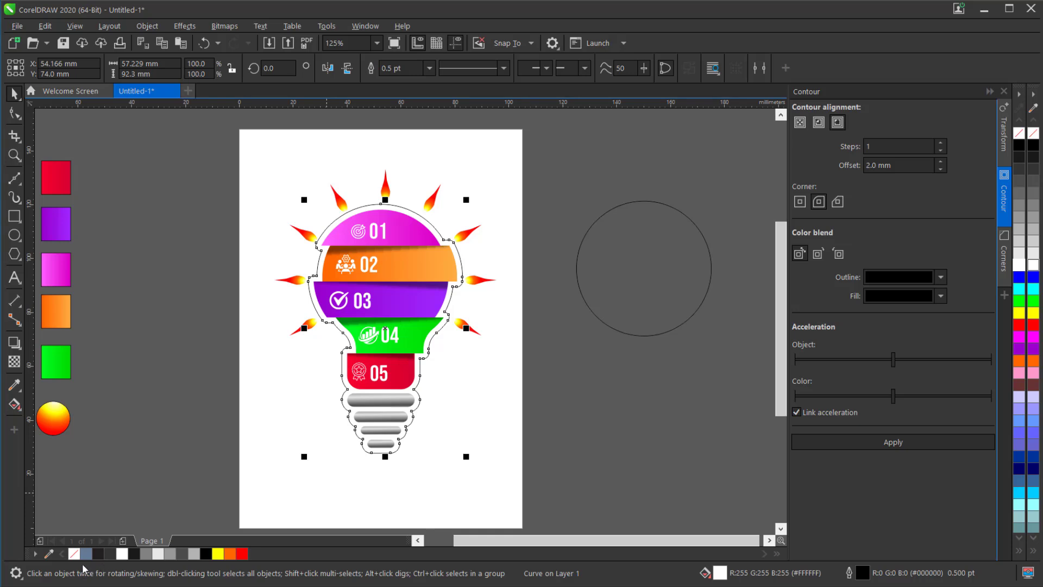
pyautogui.rightClick(73, 553)
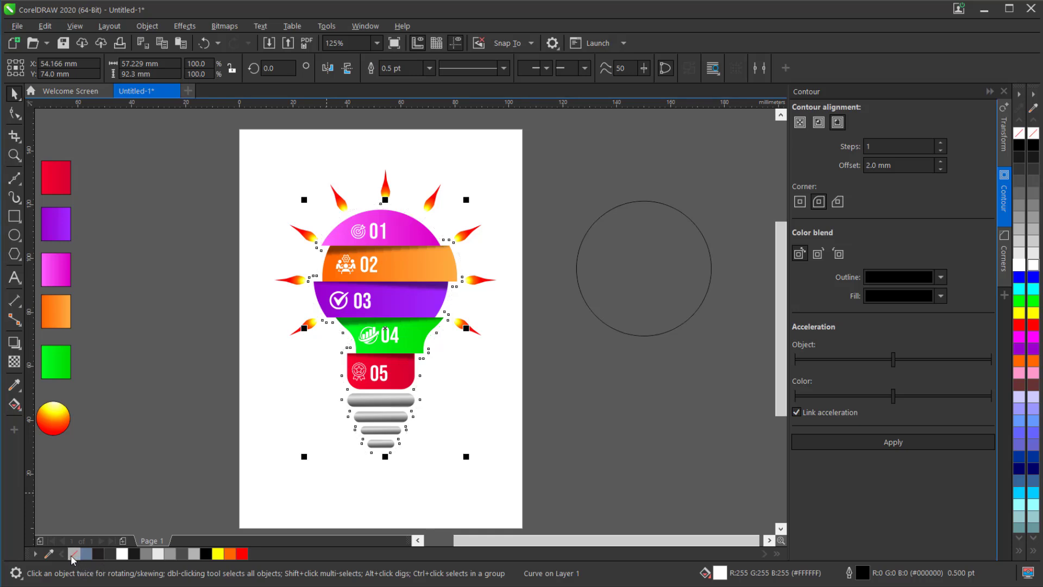
# - Apply a drop shadow to the contour backing, cast from the bulb's top past its base, with 70 opacity
pyautogui.click(14, 342)
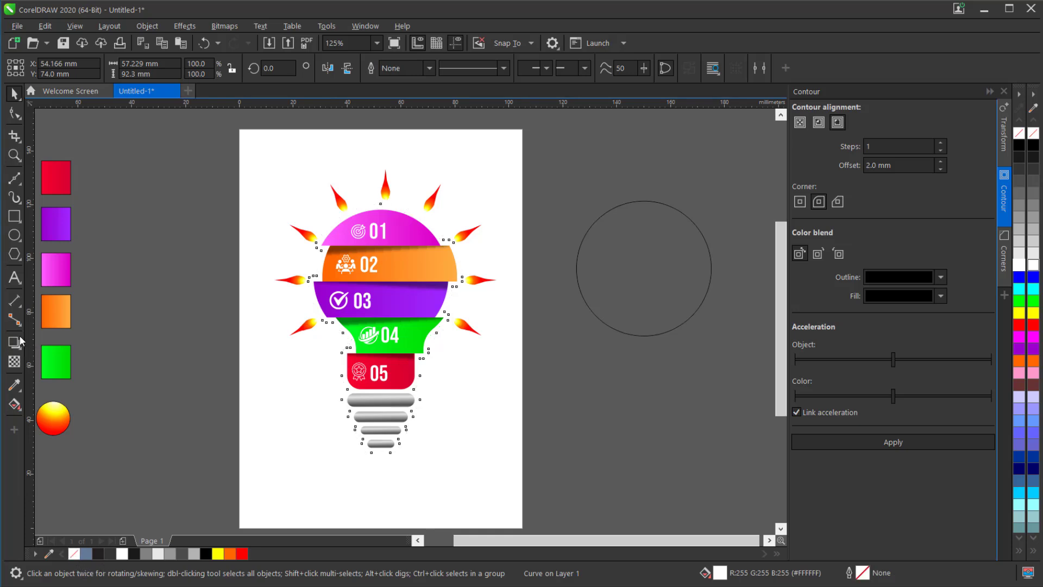
pyautogui.moveTo(381, 205); pyautogui.dragTo(395, 459)
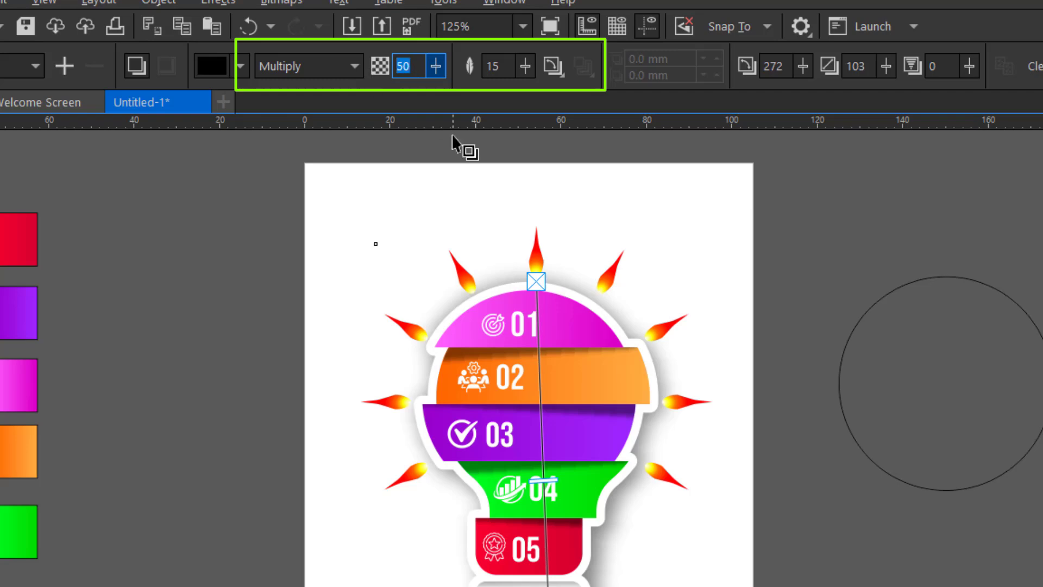
pyautogui.write('70')
pyautogui.press('Return')
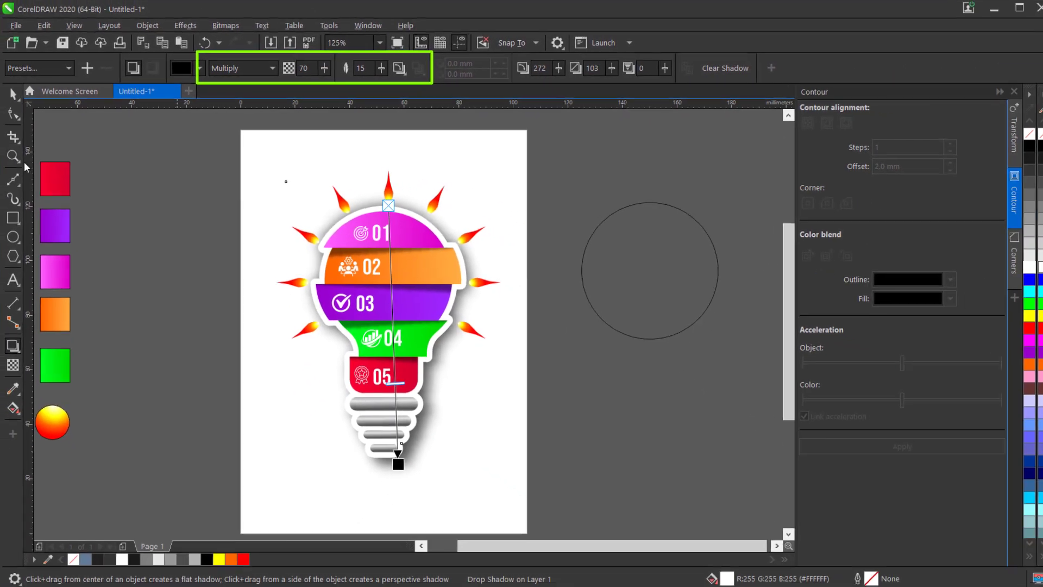
pyautogui.click(14, 94)
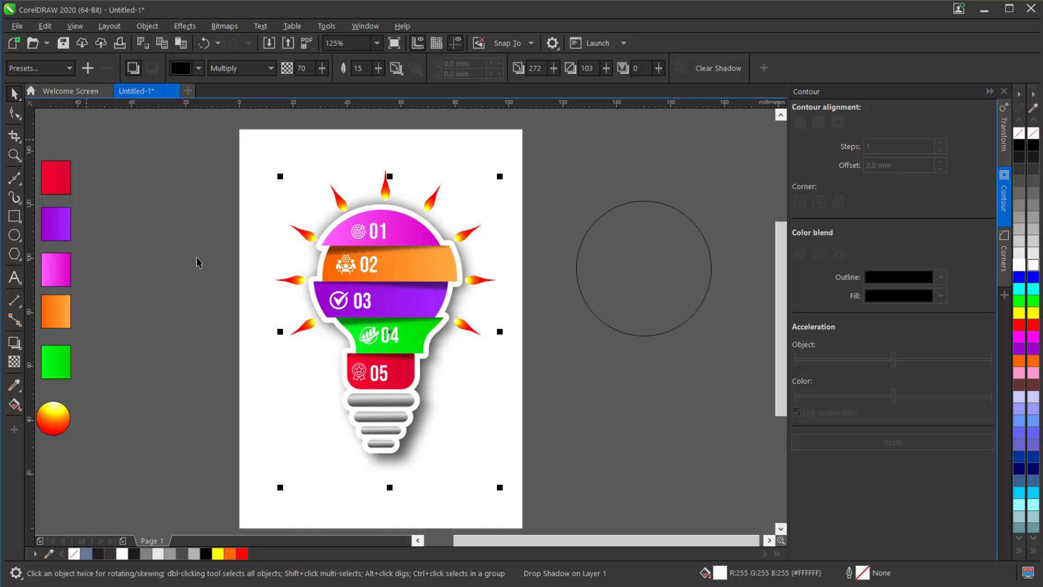
pyautogui.click(166, 313)
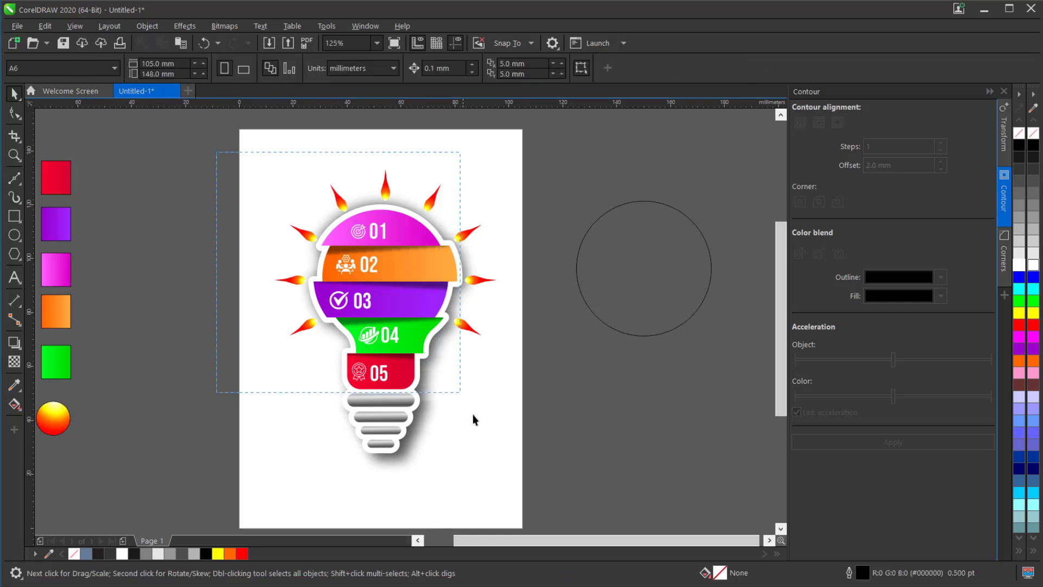
# - Group the entire bulb artwork, including its rays, icons, numbers and shadow
pyautogui.moveTo(473, 420); pyautogui.dragTo(541, 508)
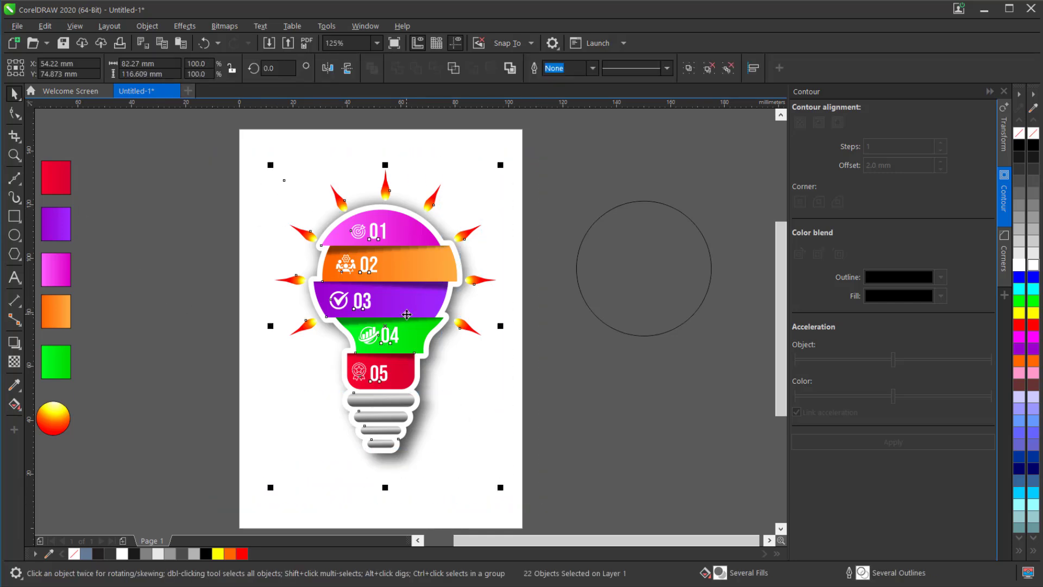
pyautogui.rightClick(406, 314)
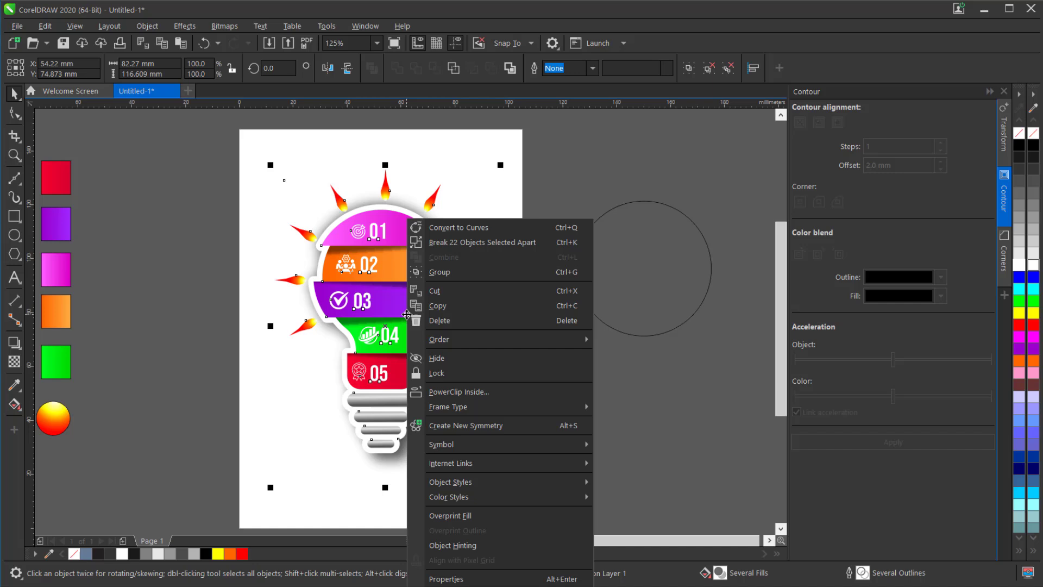
pyautogui.click(458, 273)
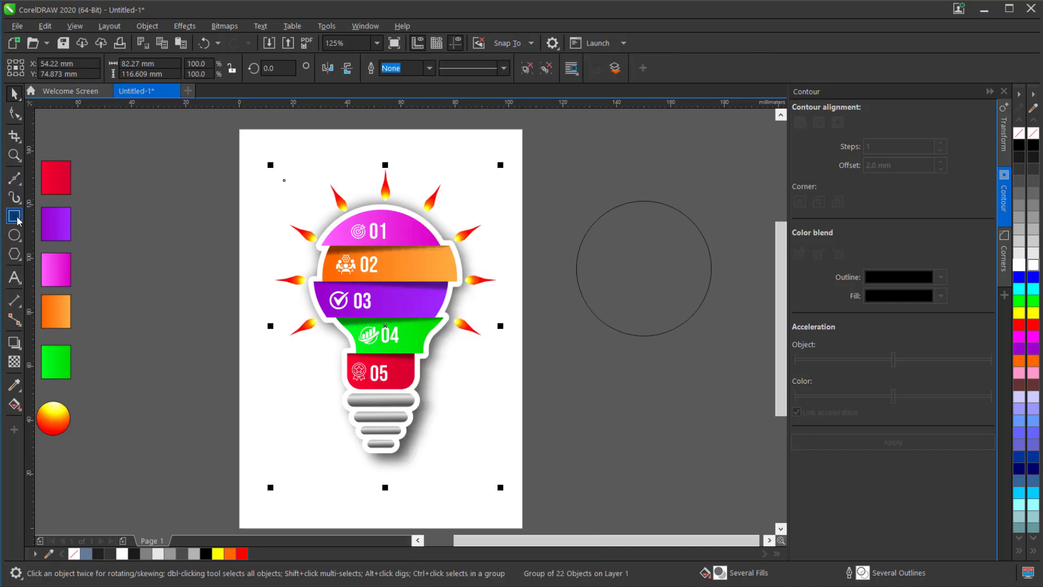
# - Draw a rectangle about 105.6 × 124 mm across the page width, enclosing the bulb group
pyautogui.moveTo(240, 156); pyautogui.dragTo(525, 488)
pyautogui.click(13, 112)
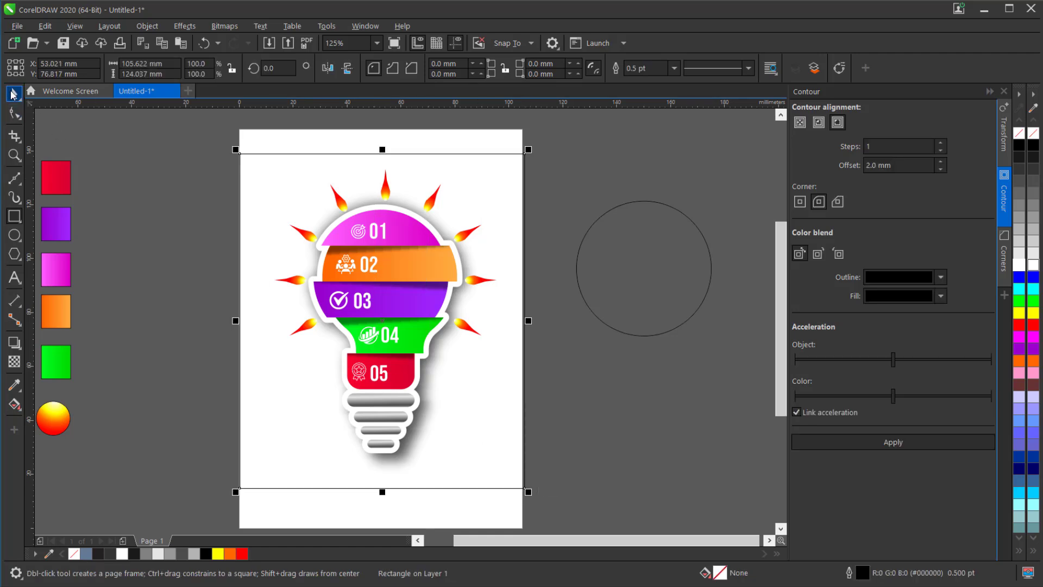
pyautogui.click(13, 94)
# - Apply a linear fountain fill diagonally across the rectangle from its upper-left to its lower-right corner, keeping black as the start colour
pyautogui.click(14, 404)
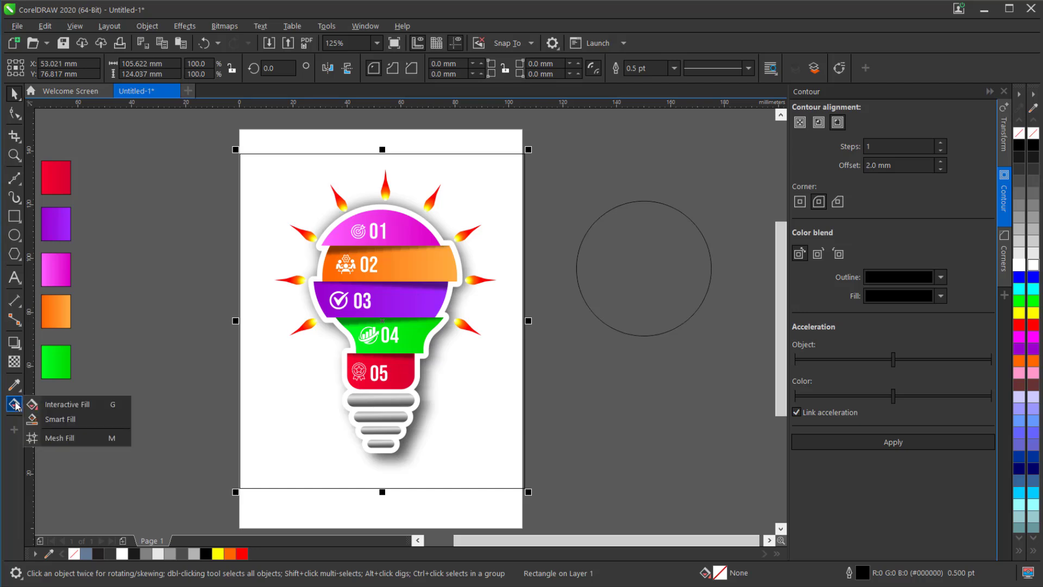
pyautogui.click(64, 409)
pyautogui.moveTo(239, 156); pyautogui.dragTo(524, 489)
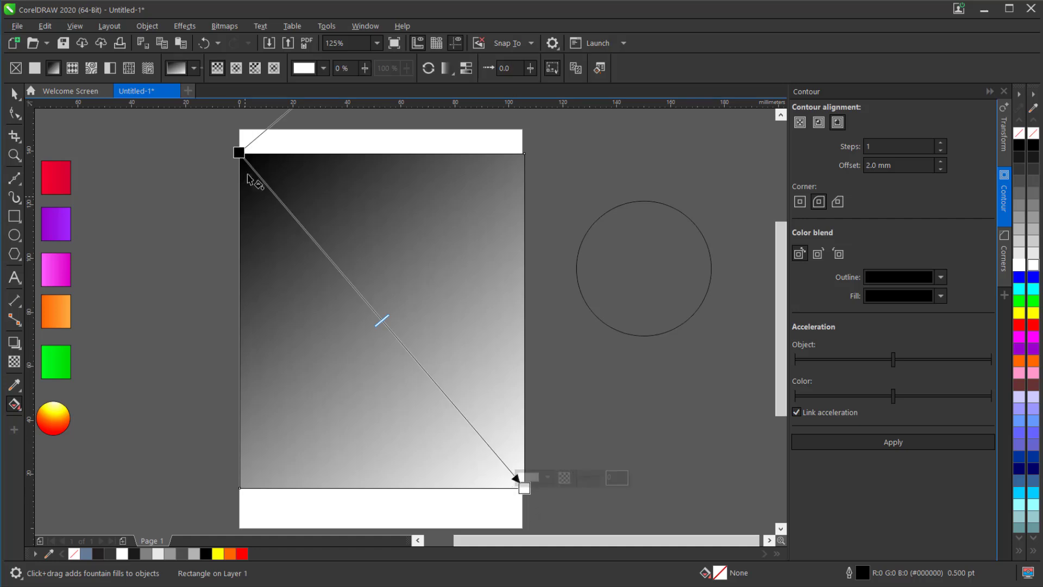
pyautogui.click(237, 152)
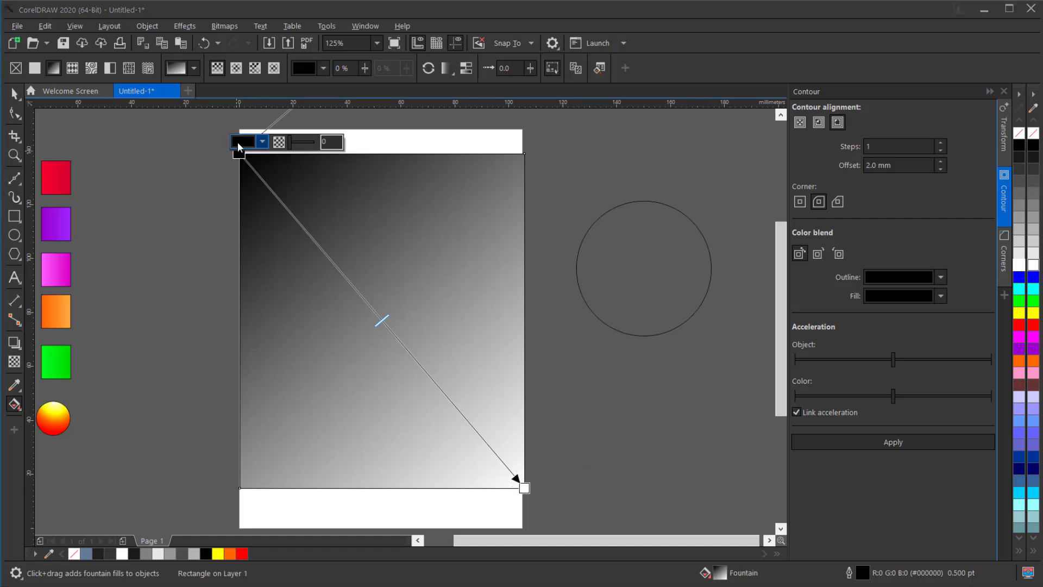
pyautogui.click(240, 142)
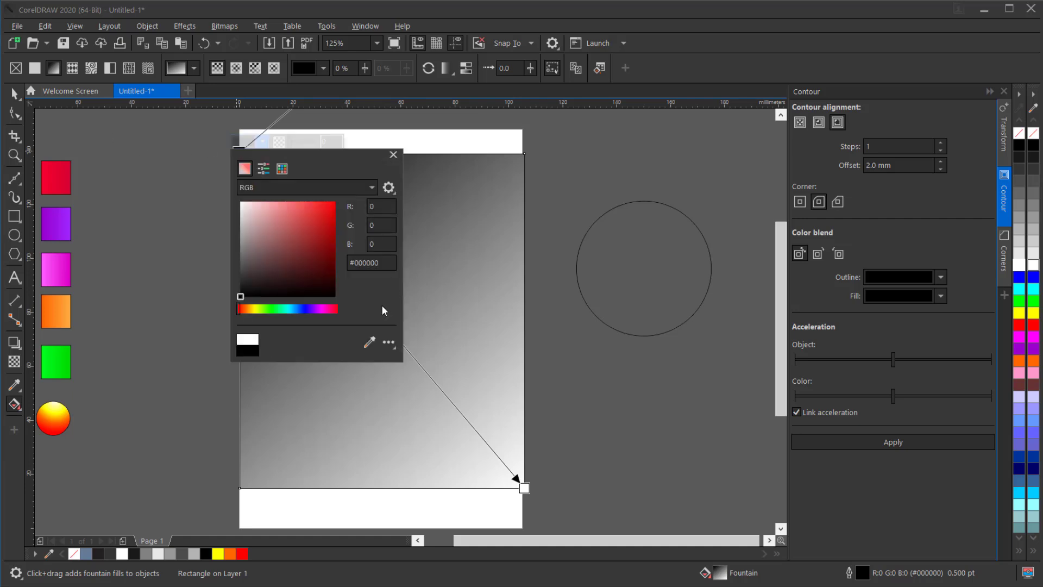
pyautogui.click(333, 398)
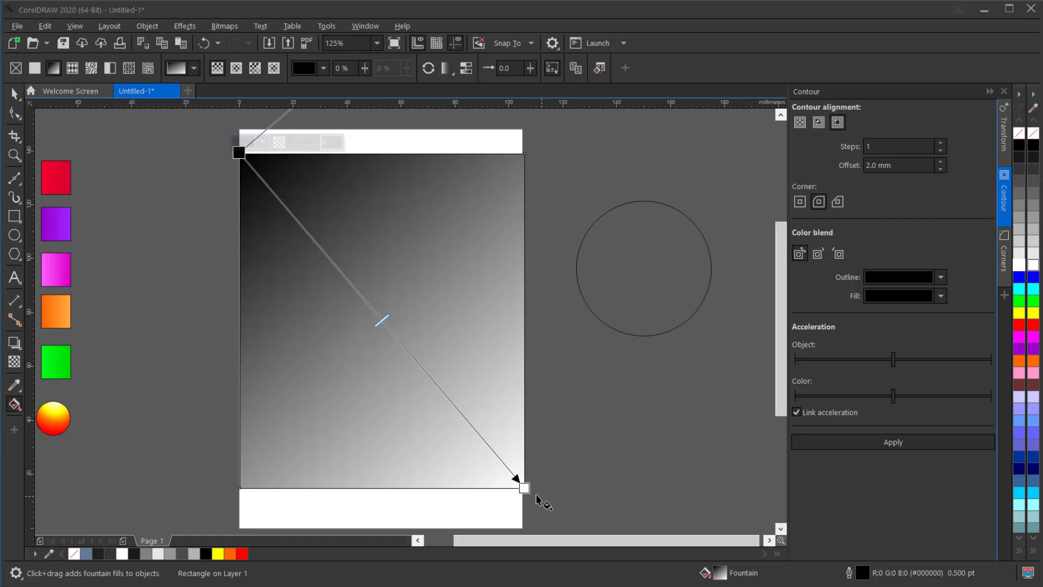
# - Recolour the gradient's white end to a very dark grey and change the fountain fill to elliptical, lighter at the rectangle's centre
pyautogui.click(524, 488)
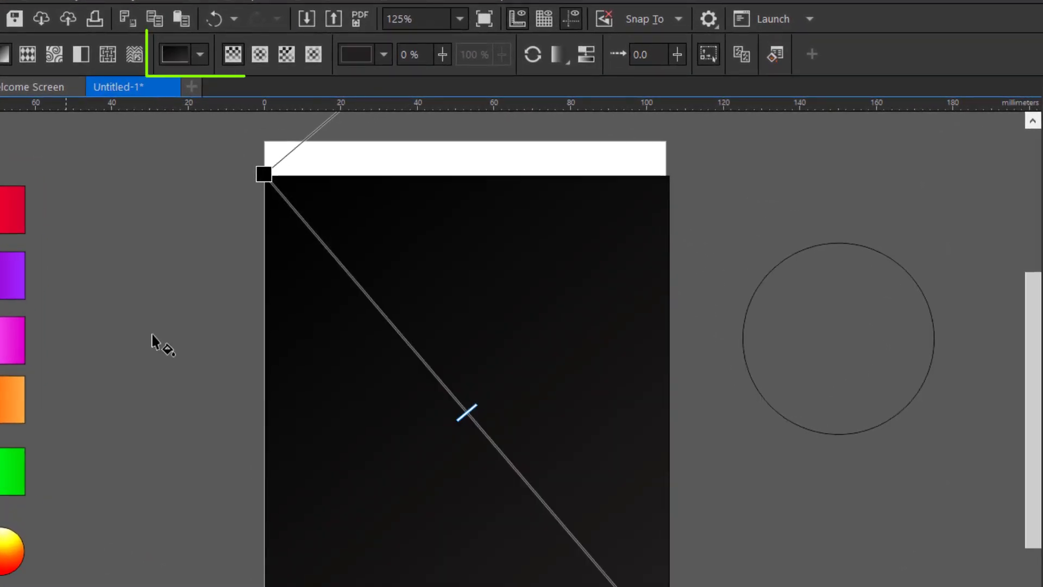
pyautogui.click(255, 57)
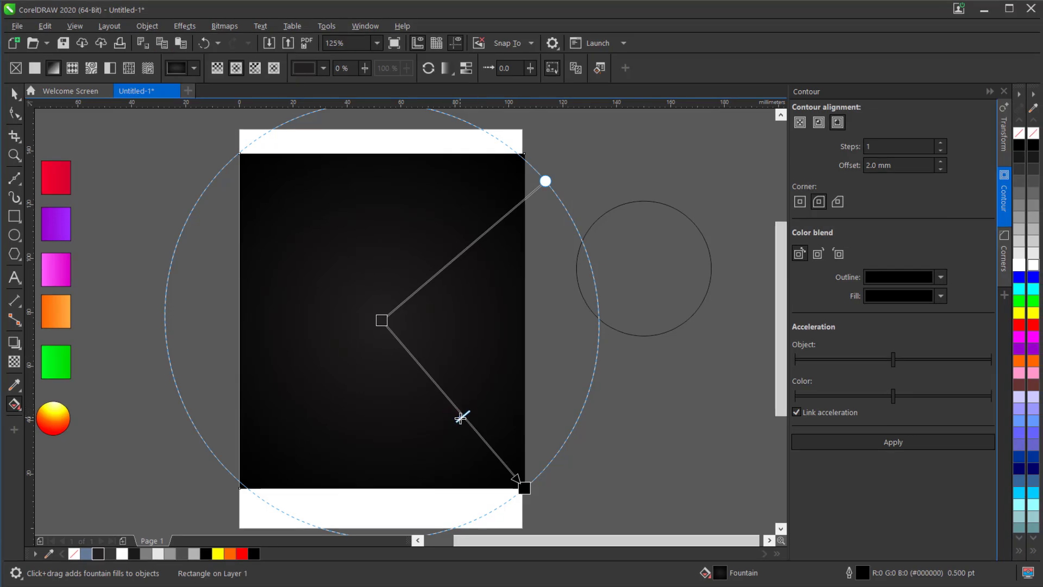
pyautogui.moveTo(460, 419); pyautogui.dragTo(462, 419)
# - Send the dark gradient rectangle to the back of the page, behind the bulb group
pyautogui.click(16, 95)
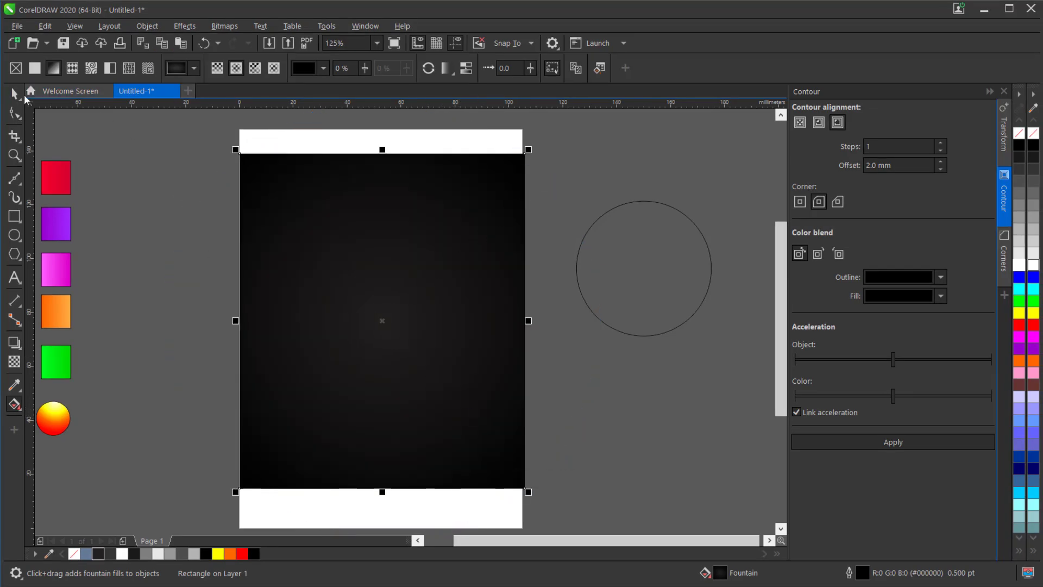
pyautogui.rightClick(297, 199)
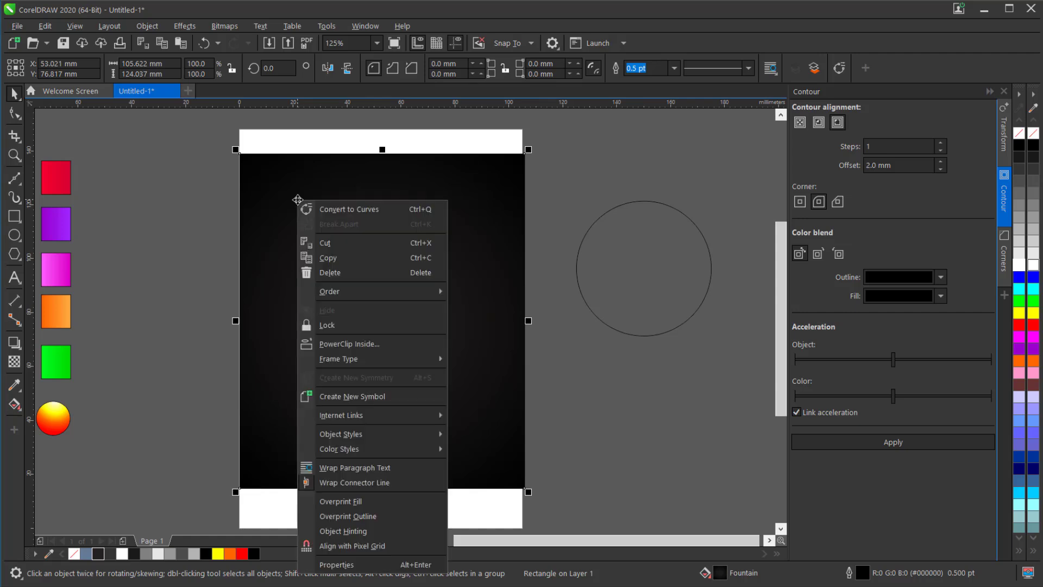
pyautogui.moveTo(399, 294)
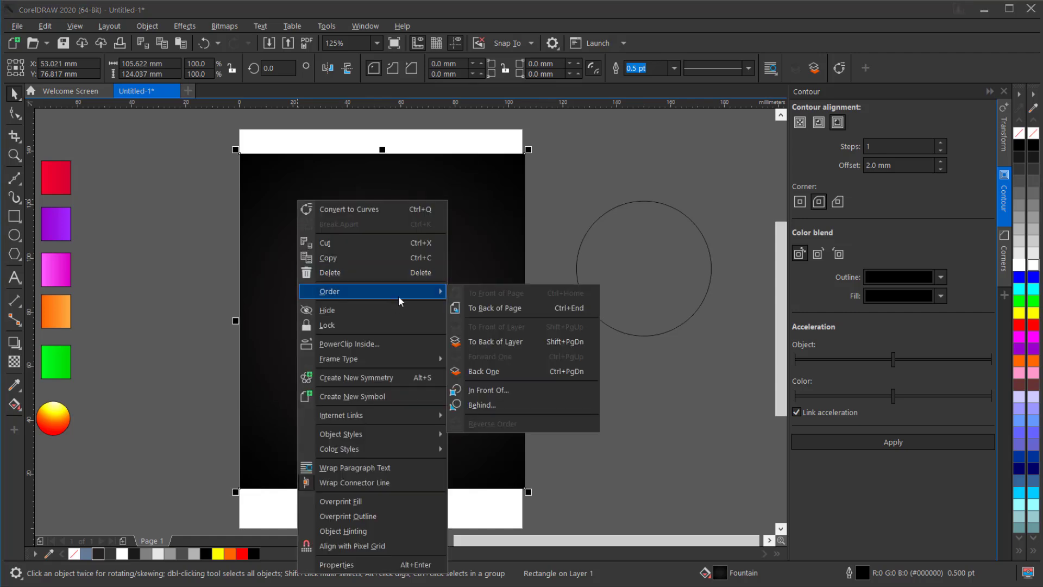
pyautogui.click(515, 310)
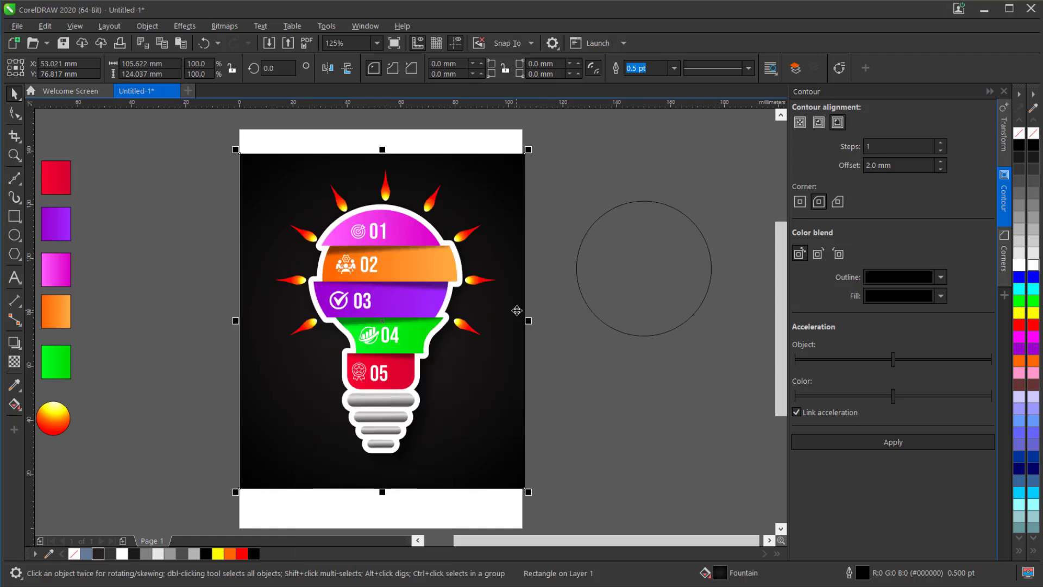